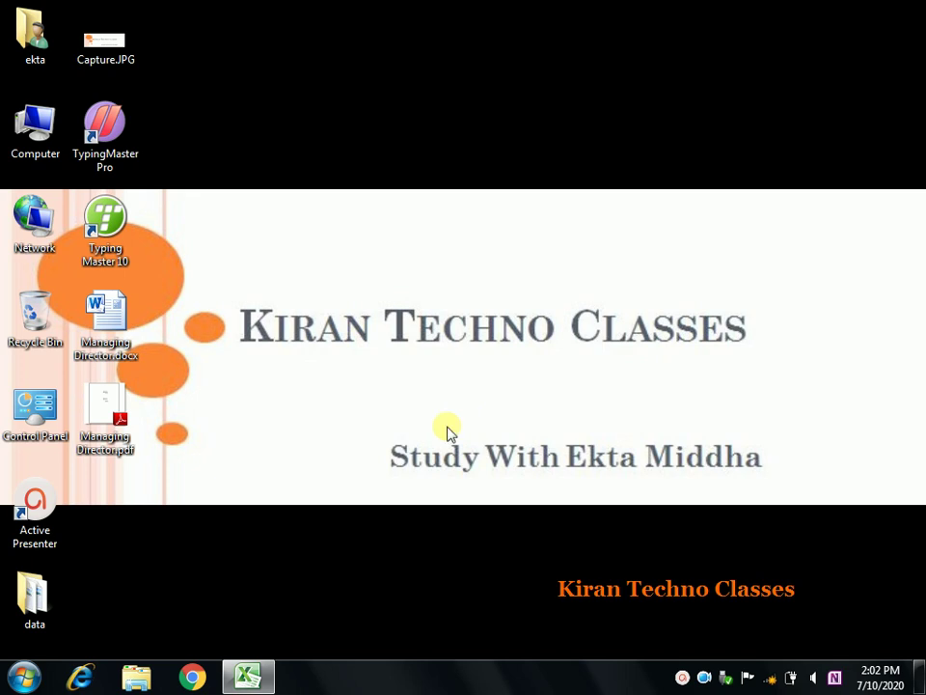
# Restore the functions.xlsx workbook window and dismiss the color-scheme prompt
pyautogui.click(250, 678)
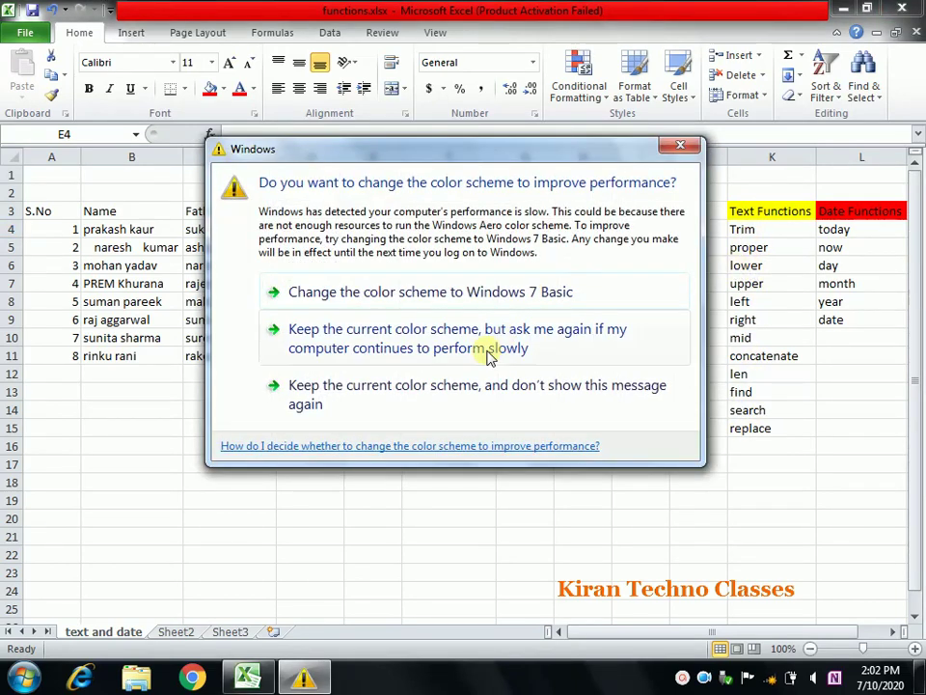
pyautogui.click(476, 391)
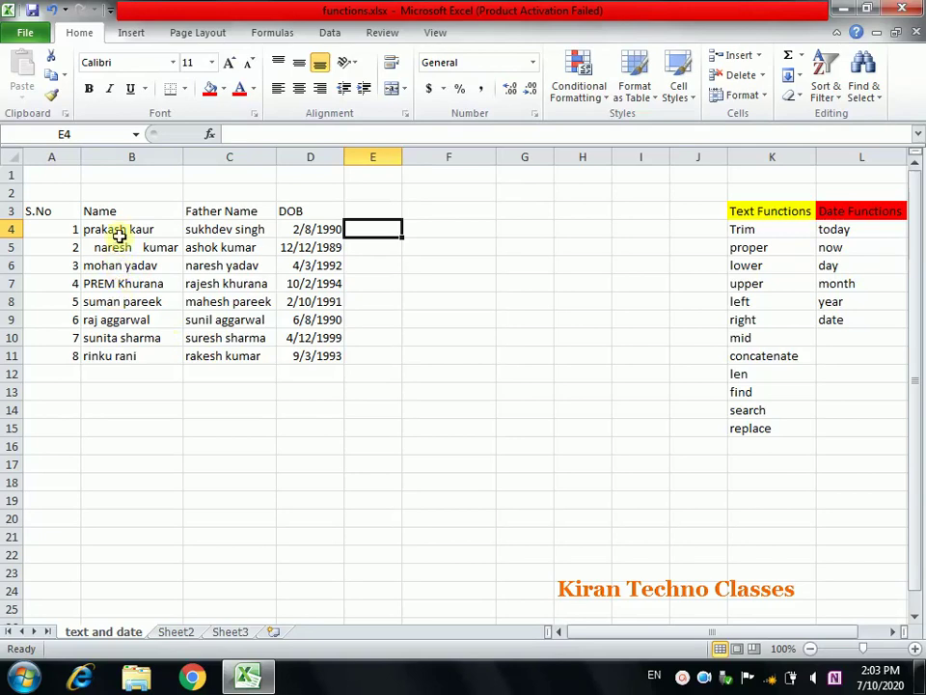
# Add extra leading and inner spaces to the names in B8 and B10
pyautogui.click(118, 295)
pyautogui.doubleClick(117, 302)
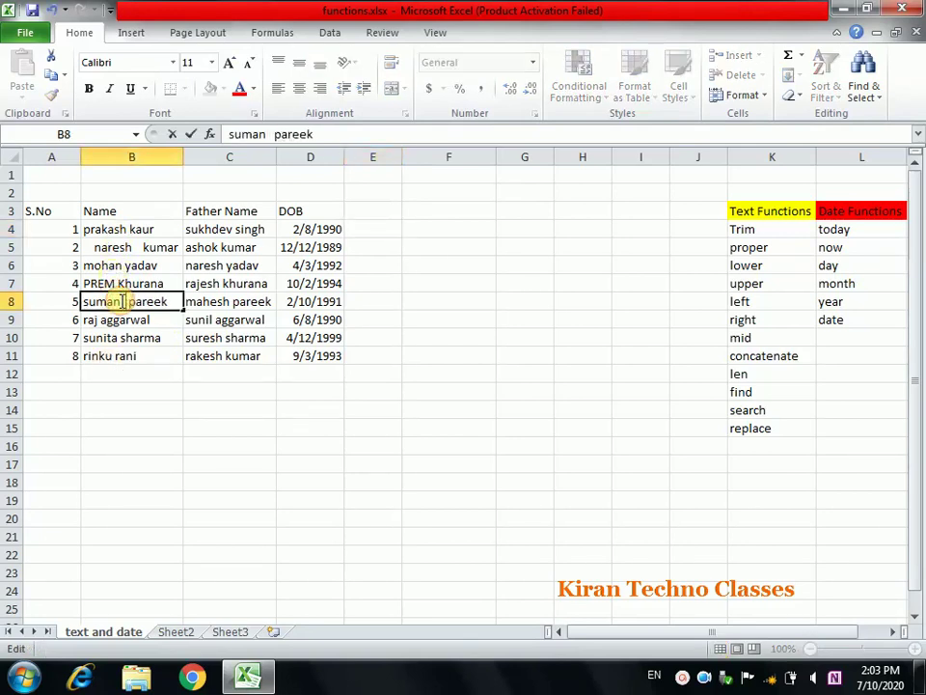
pyautogui.click(130, 331)
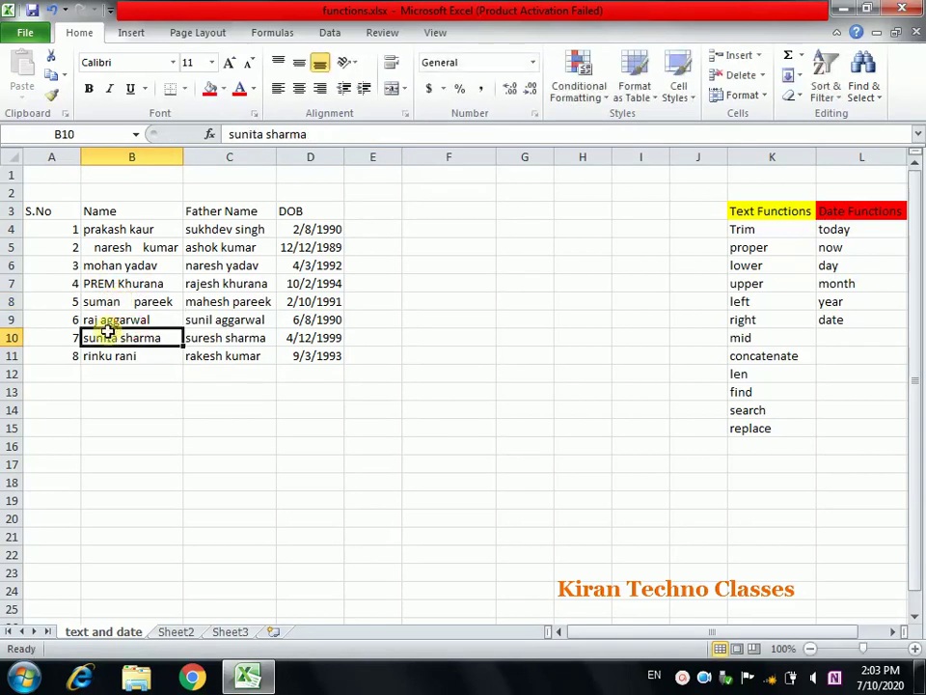
pyautogui.doubleClick(112, 337)
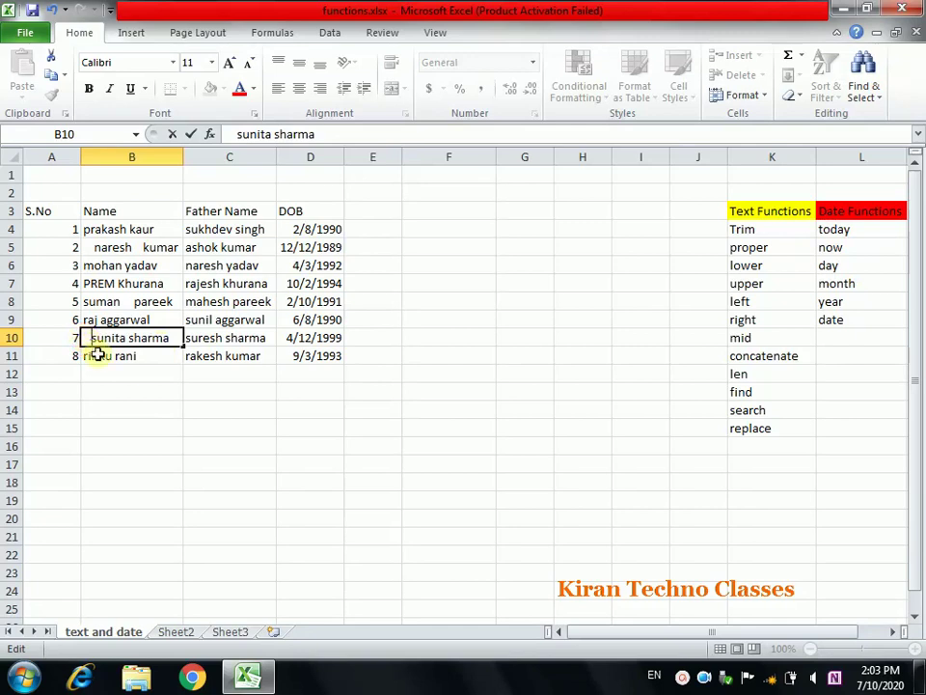
pyautogui.press('Return')
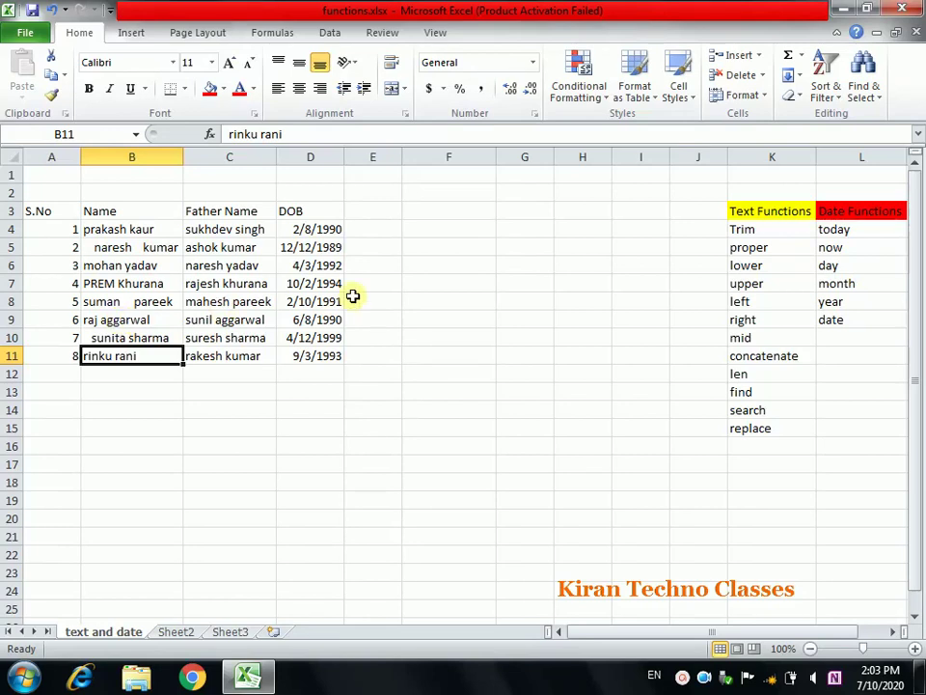
pyautogui.click(366, 217)
# Head E3 'Trim' and enter =TRIM(B4) in E4
pyautogui.write('Tri')
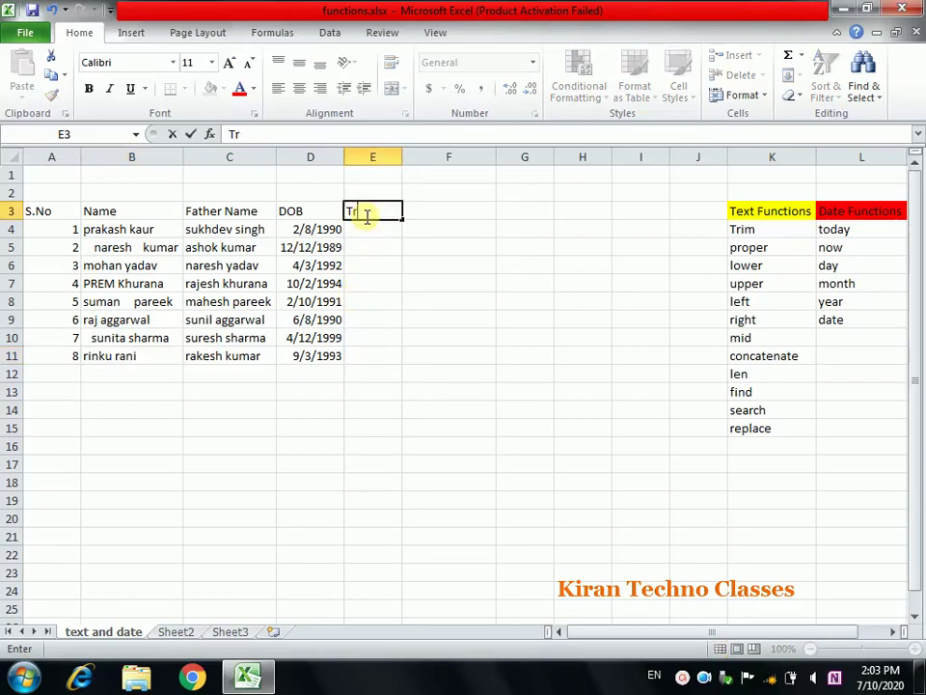
pyautogui.write('m')
pyautogui.press('Return')
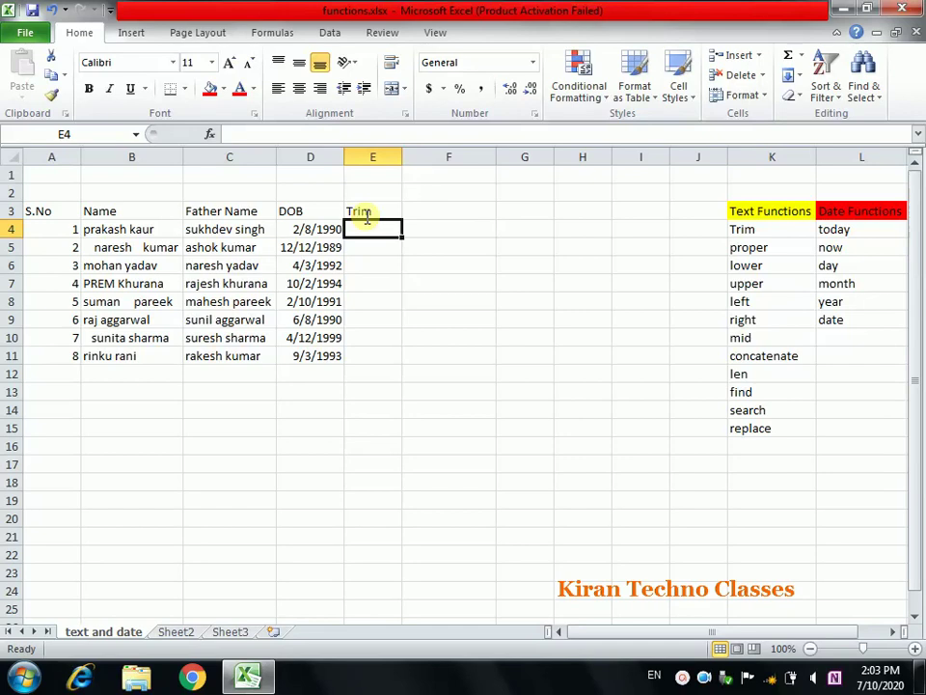
pyautogui.write('=')
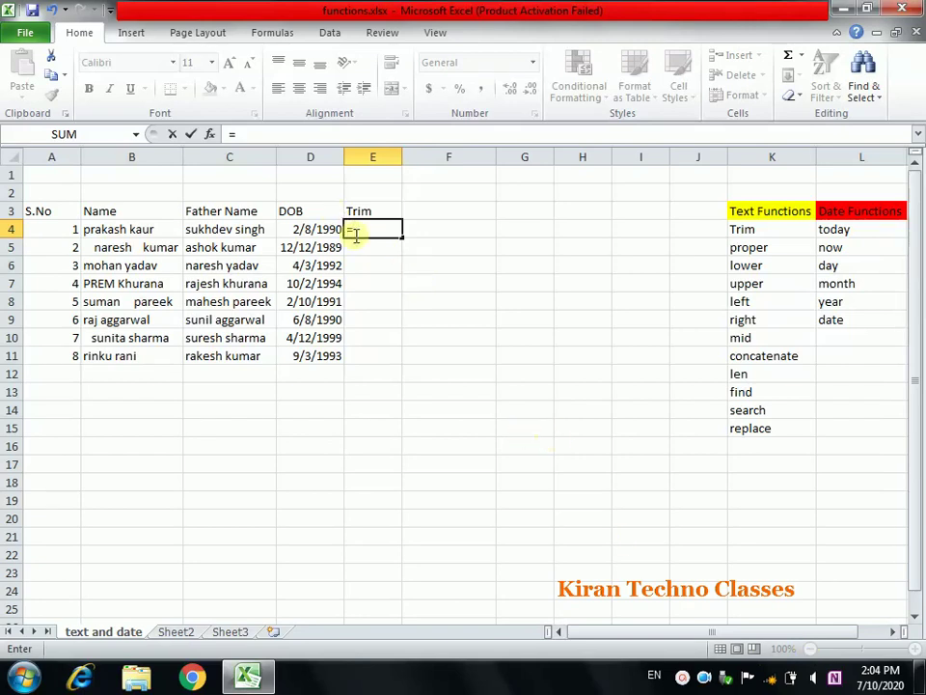
pyautogui.write('trim')
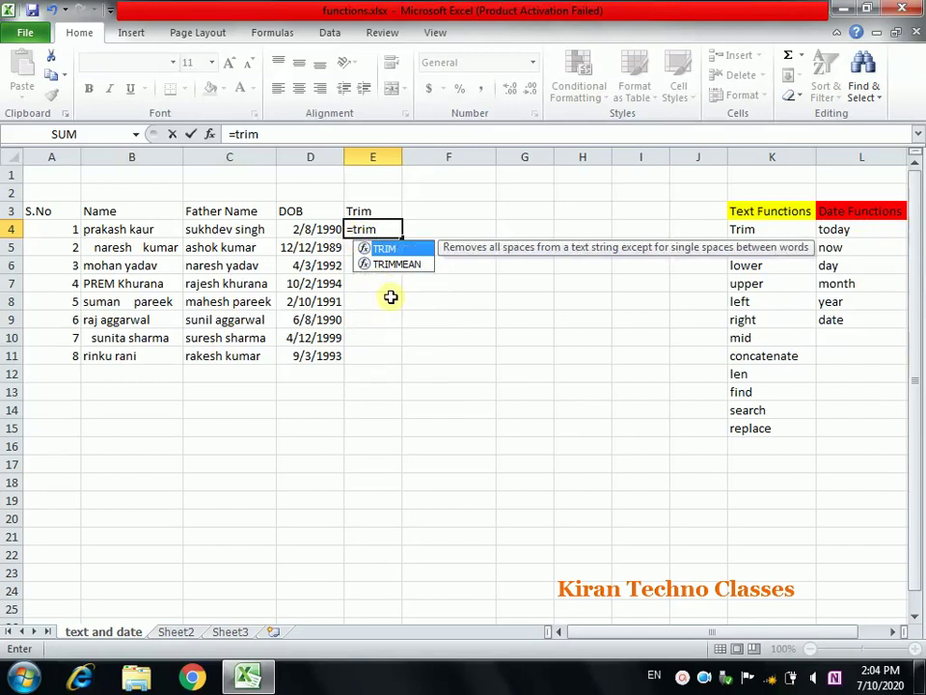
pyautogui.write('(')
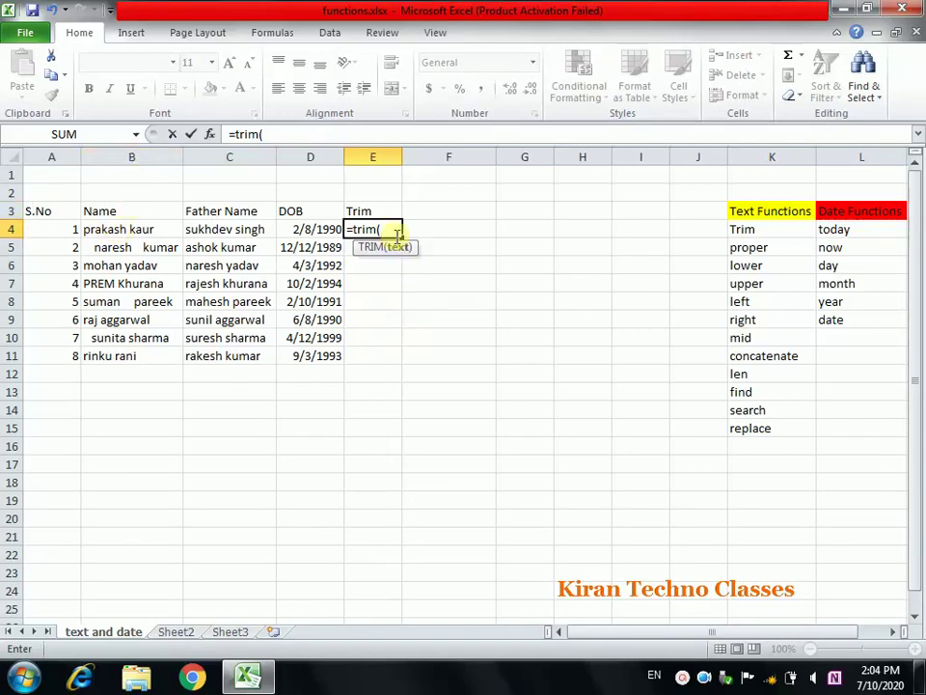
pyautogui.write('b4')
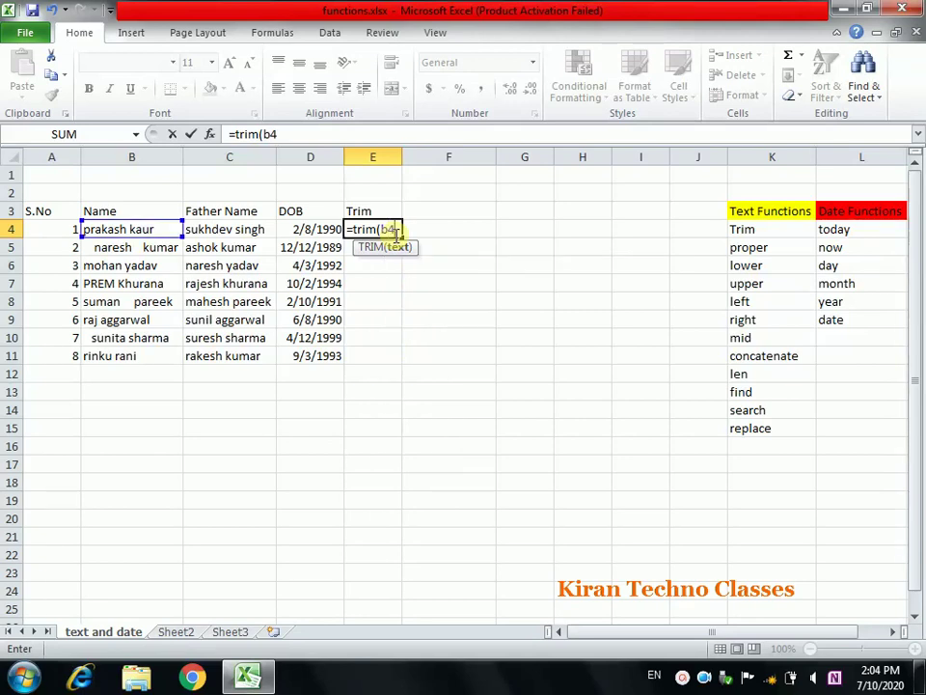
pyautogui.press('BackSpace')
pyautogui.press('BackSpace')
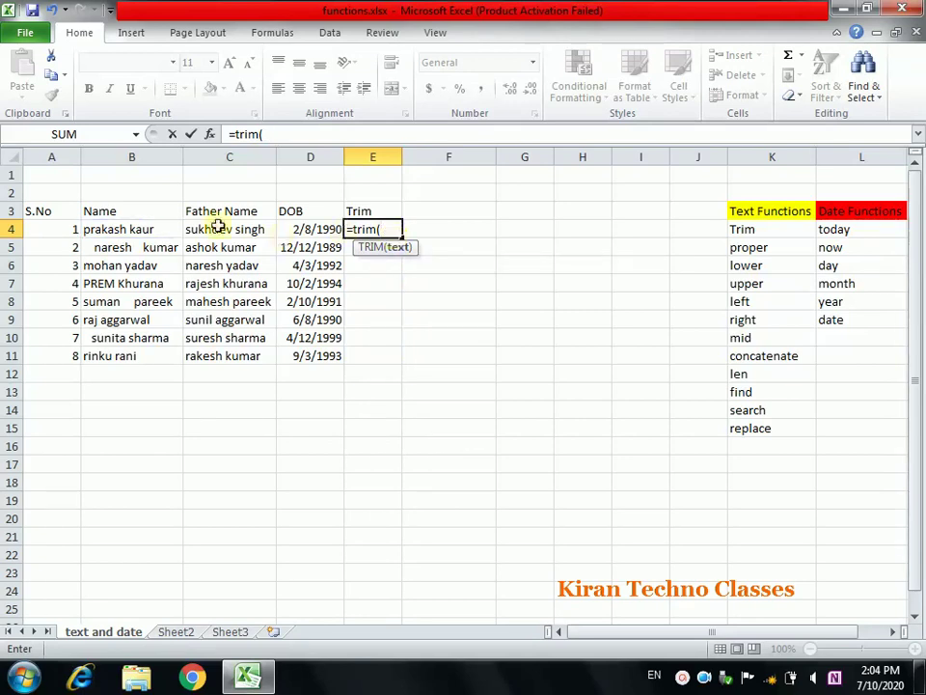
pyautogui.click(152, 234)
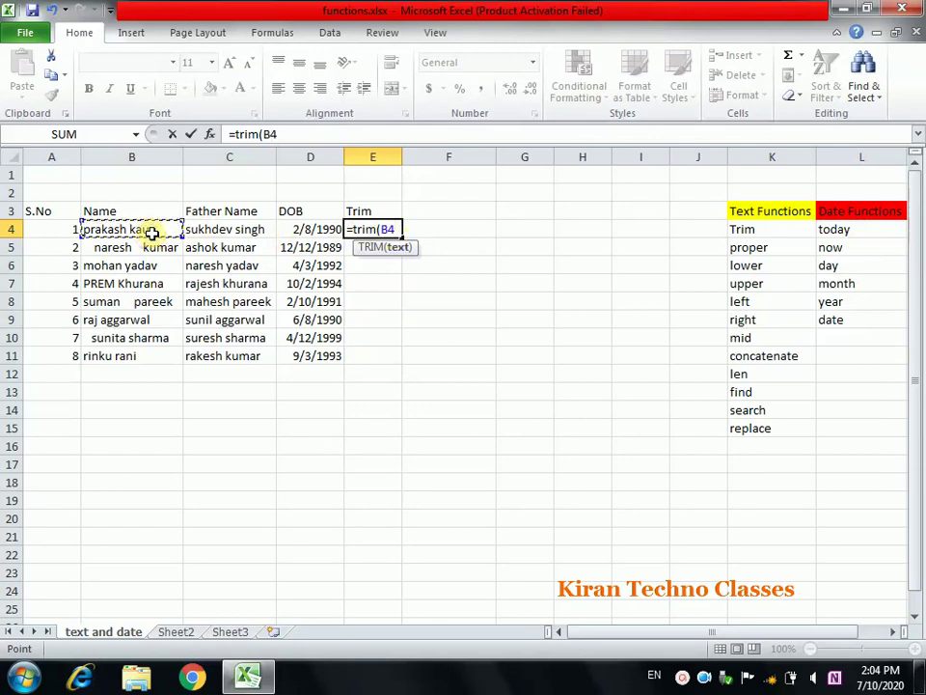
pyautogui.write(')')
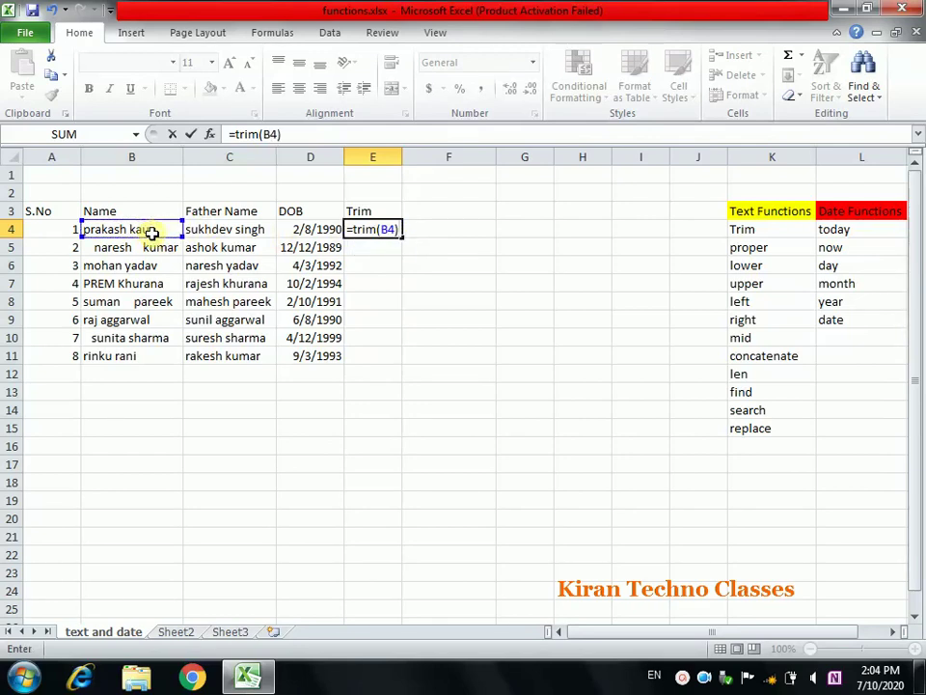
pyautogui.press('Return')
# Copy the TRIM formula down to E11 and autofit column E to the names
pyautogui.moveTo(402, 156); pyautogui.dragTo(421, 156)
pyautogui.click(411, 229)
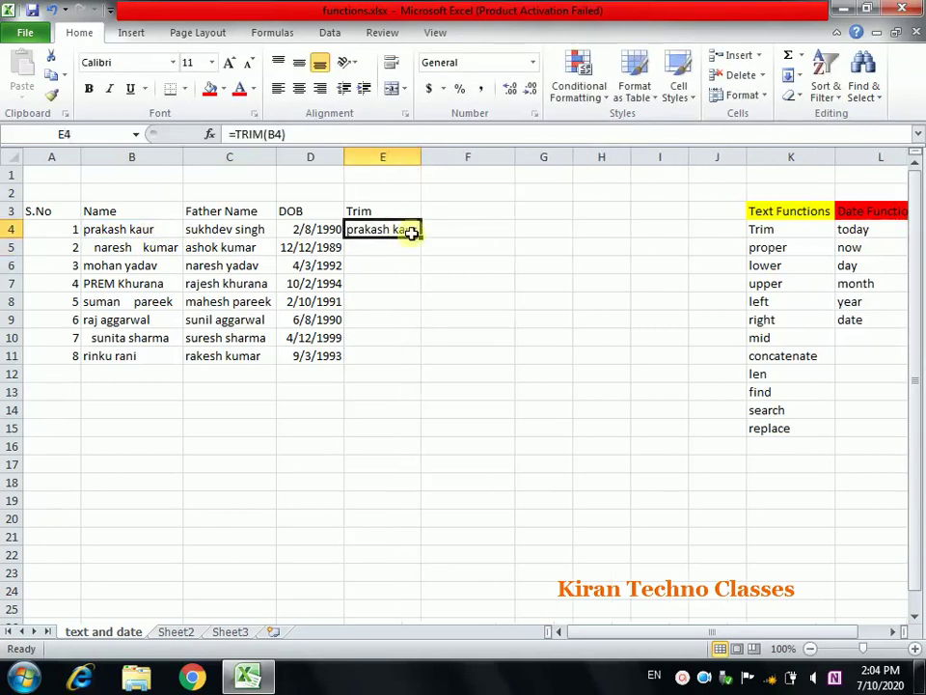
pyautogui.moveTo(422, 237); pyautogui.dragTo(414, 358)
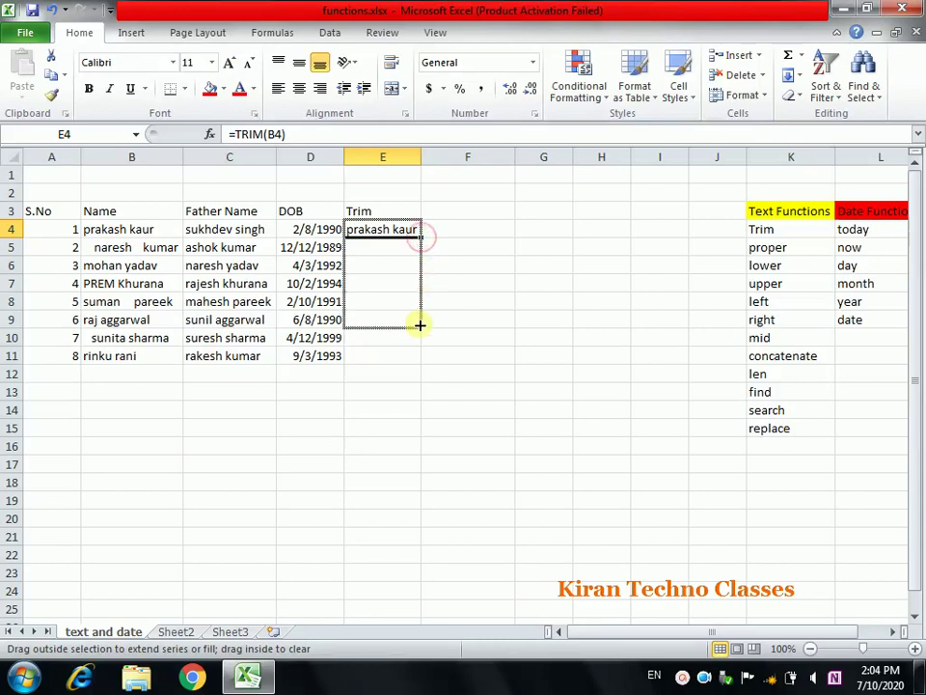
pyautogui.doubleClick(421, 157)
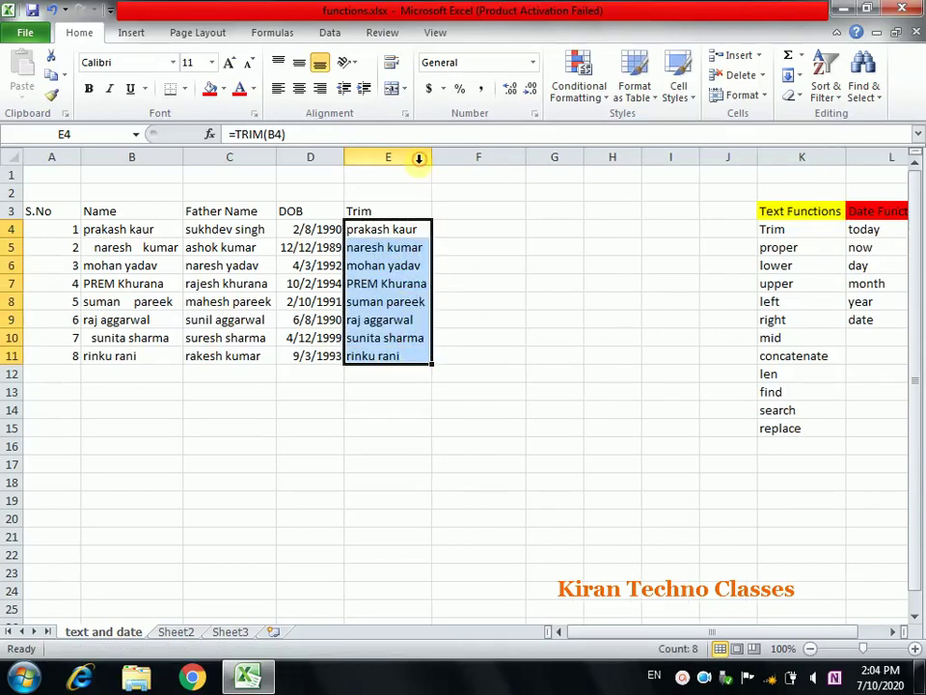
pyautogui.click(364, 246)
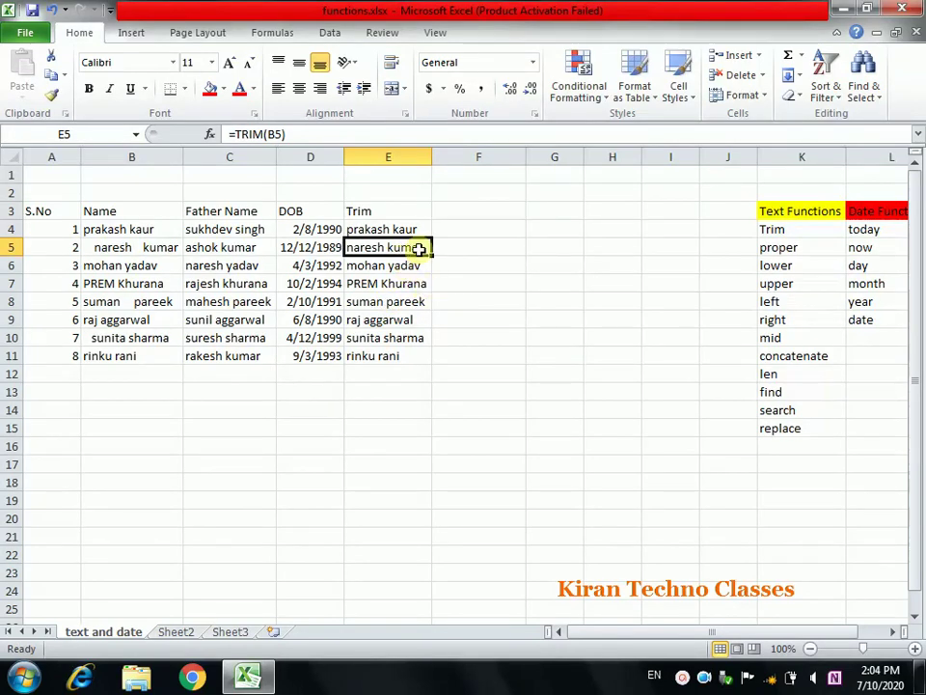
pyautogui.click(463, 213)
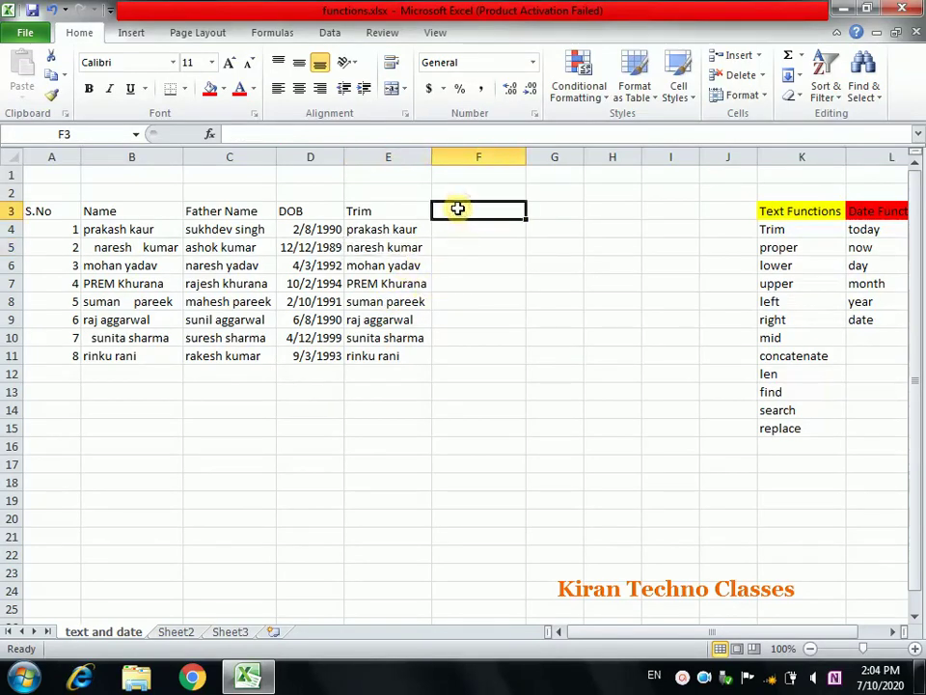
# Head F3 'proper' and review the mixed-case names in column B
pyautogui.write('proper')
pyautogui.press('Return')
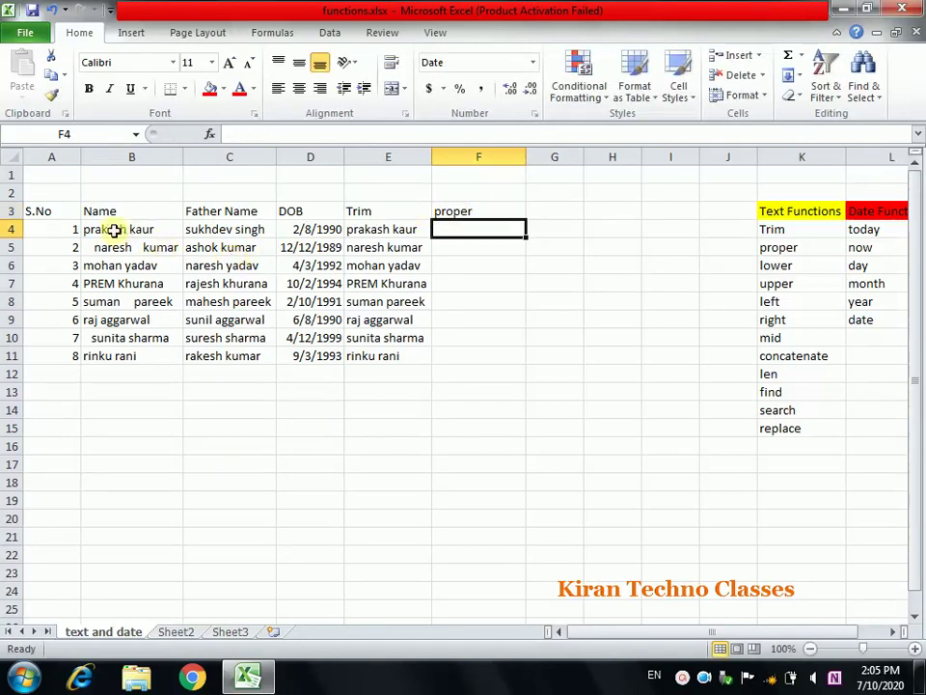
pyautogui.click(100, 284)
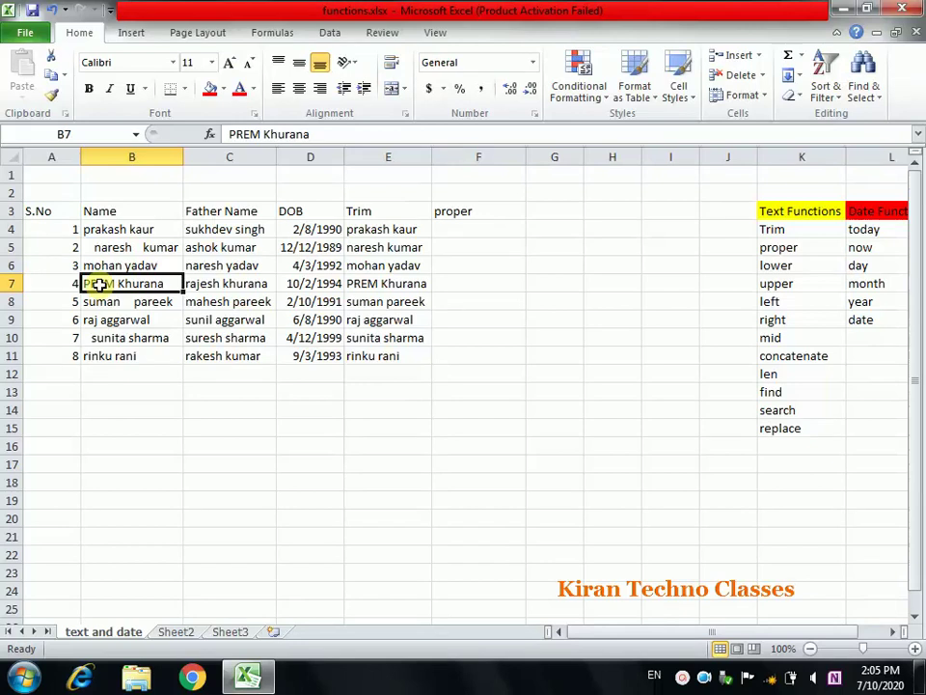
pyautogui.click(98, 232)
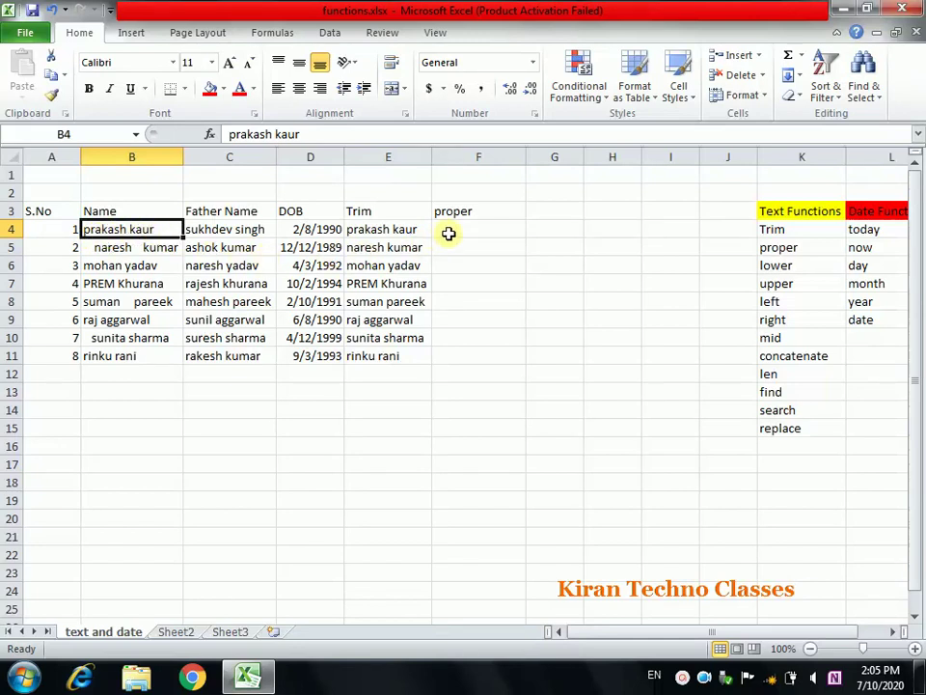
# Enter =PROPER(B4) in F4, fill it to F11, then undo the fill
pyautogui.click(445, 231)
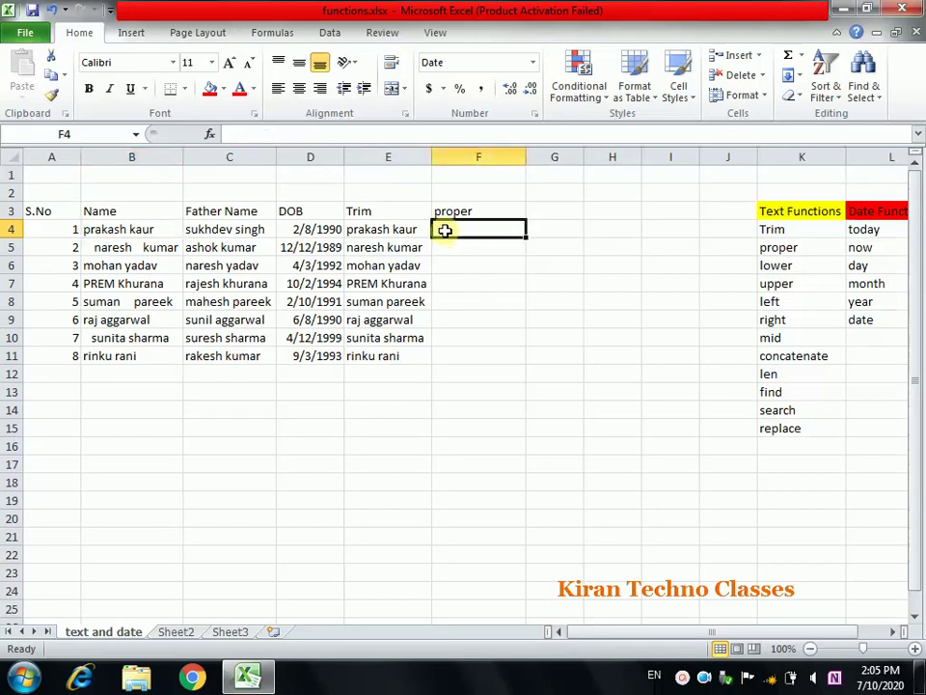
pyautogui.write('=pr')
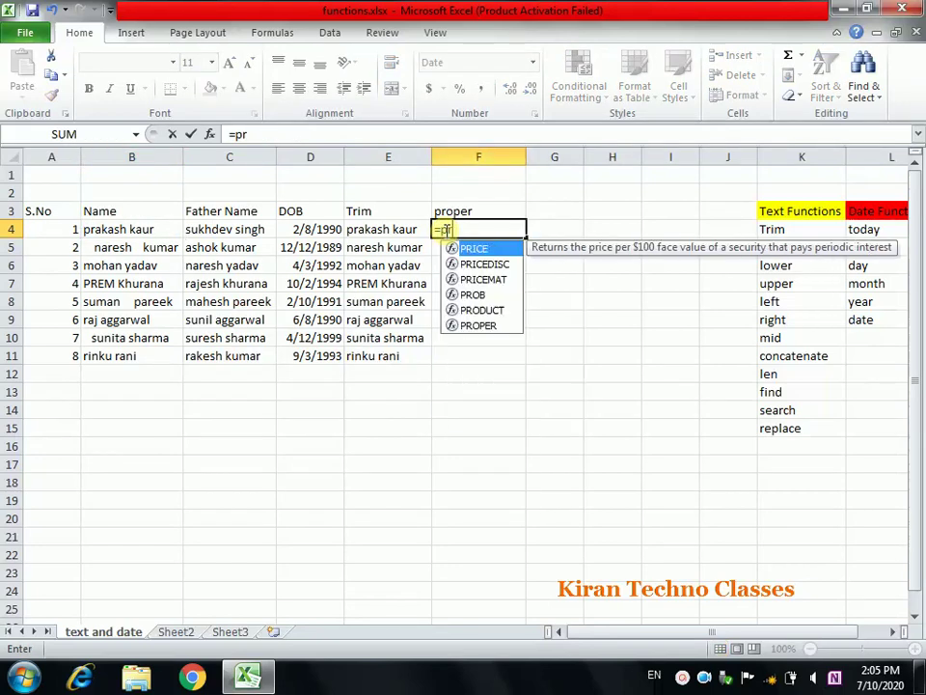
pyautogui.write('oper')
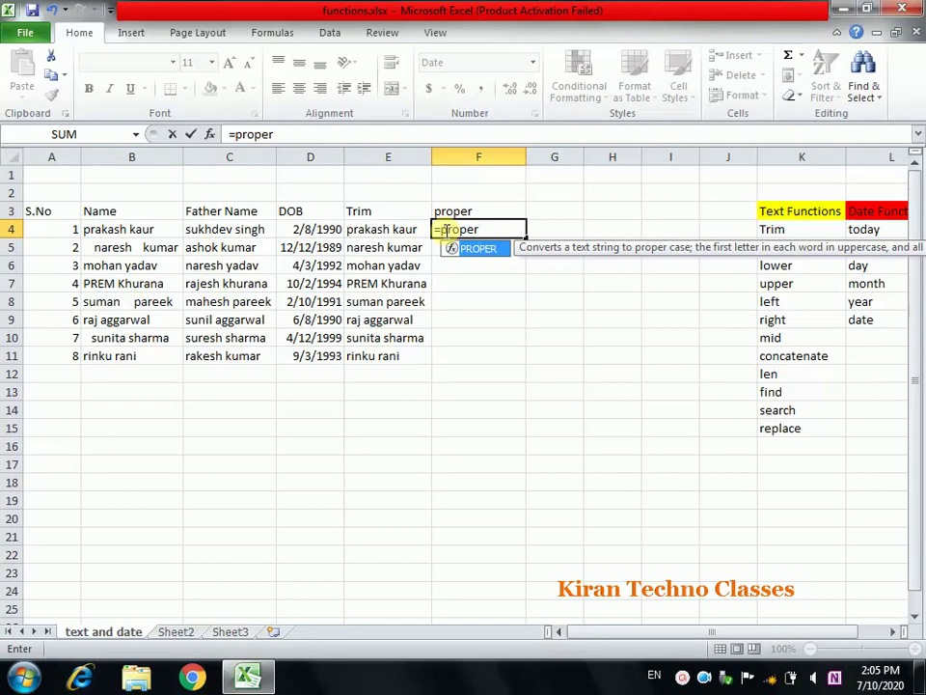
pyautogui.write('(')
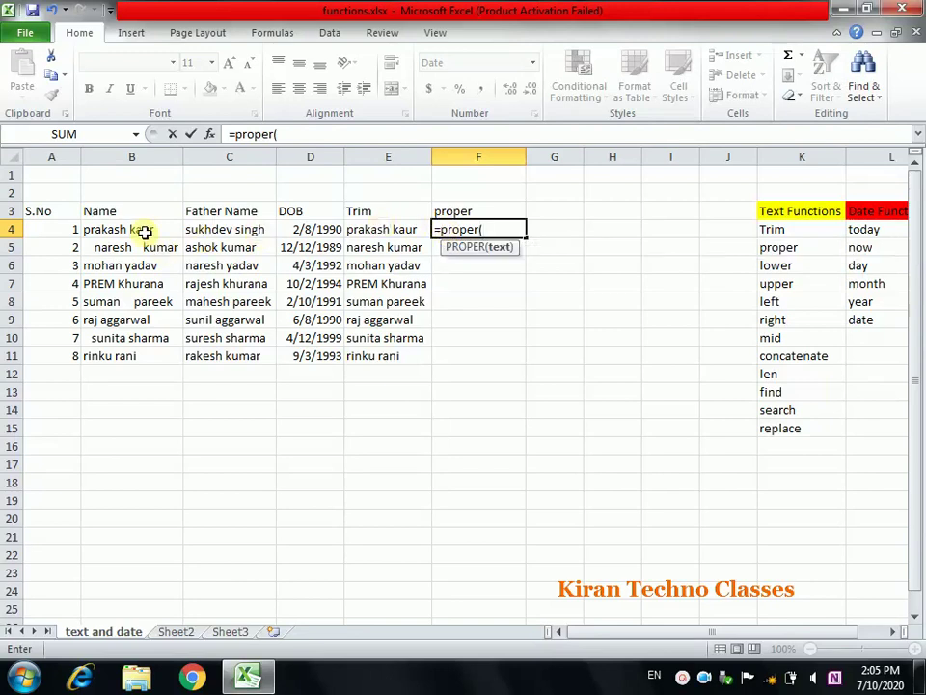
pyautogui.click(143, 231)
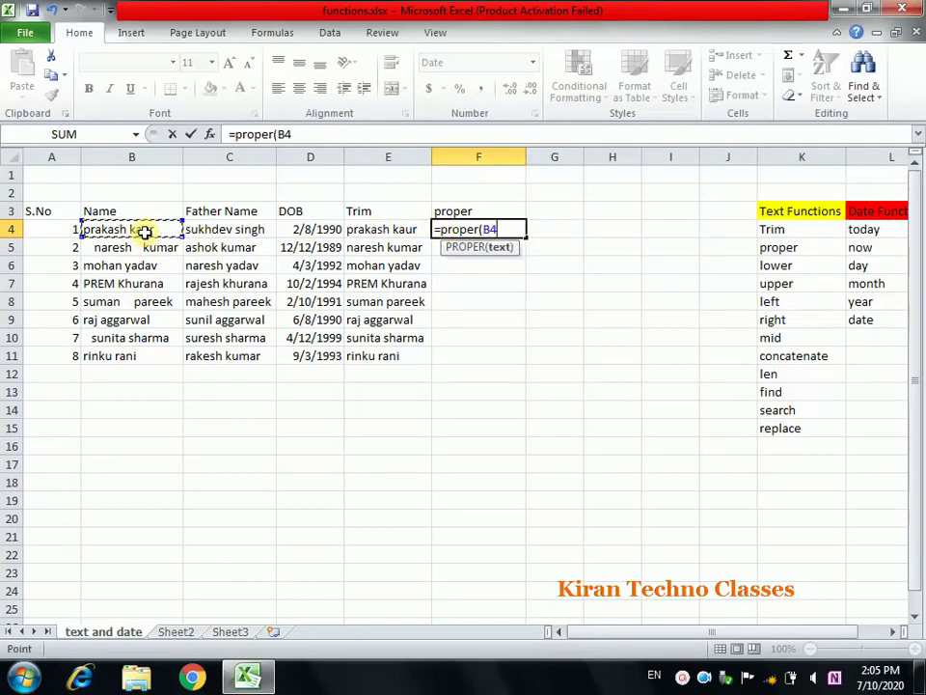
pyautogui.write(')')
pyautogui.press('Return')
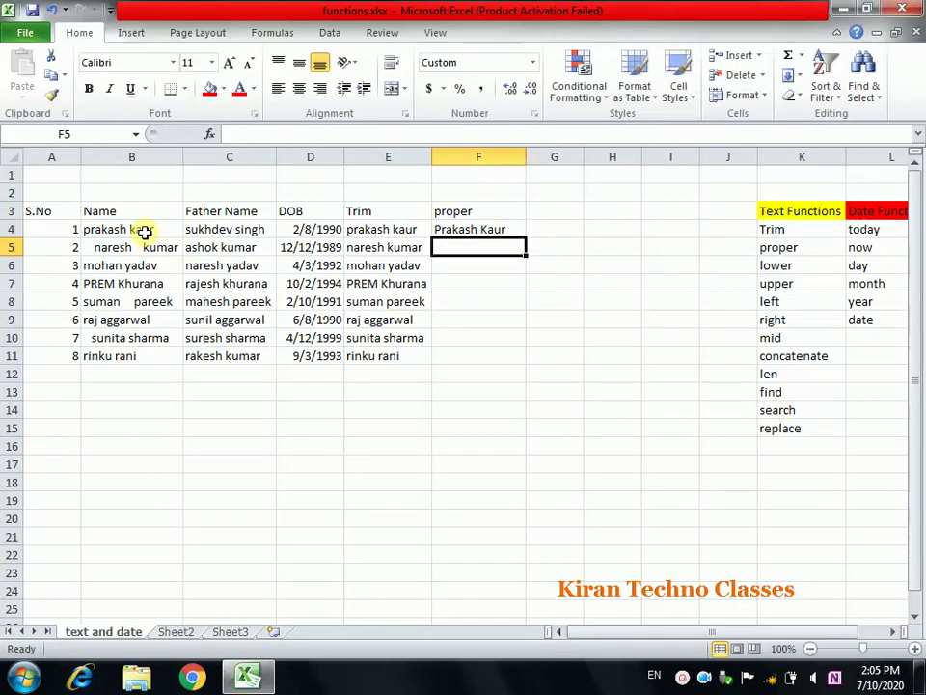
pyautogui.click(465, 233)
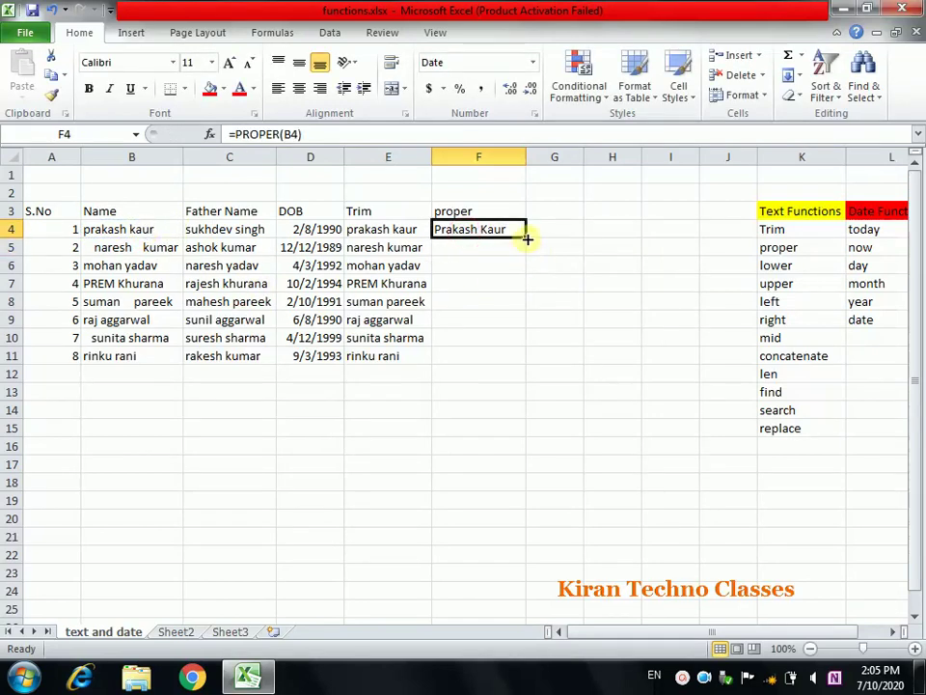
pyautogui.moveTo(528, 240); pyautogui.dragTo(516, 360)
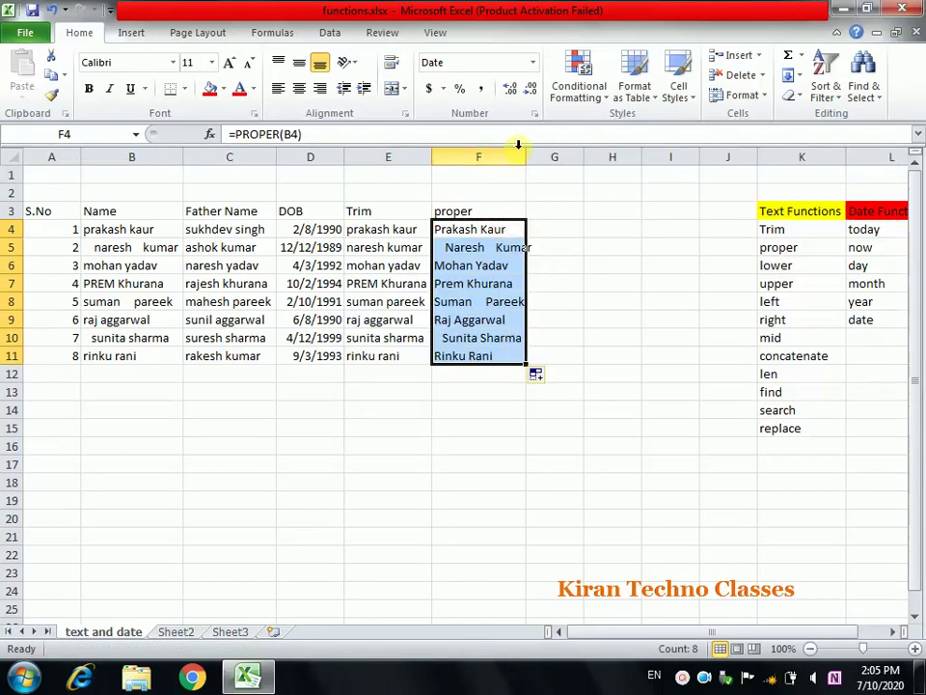
pyautogui.hotkey('ctrl', 'z')
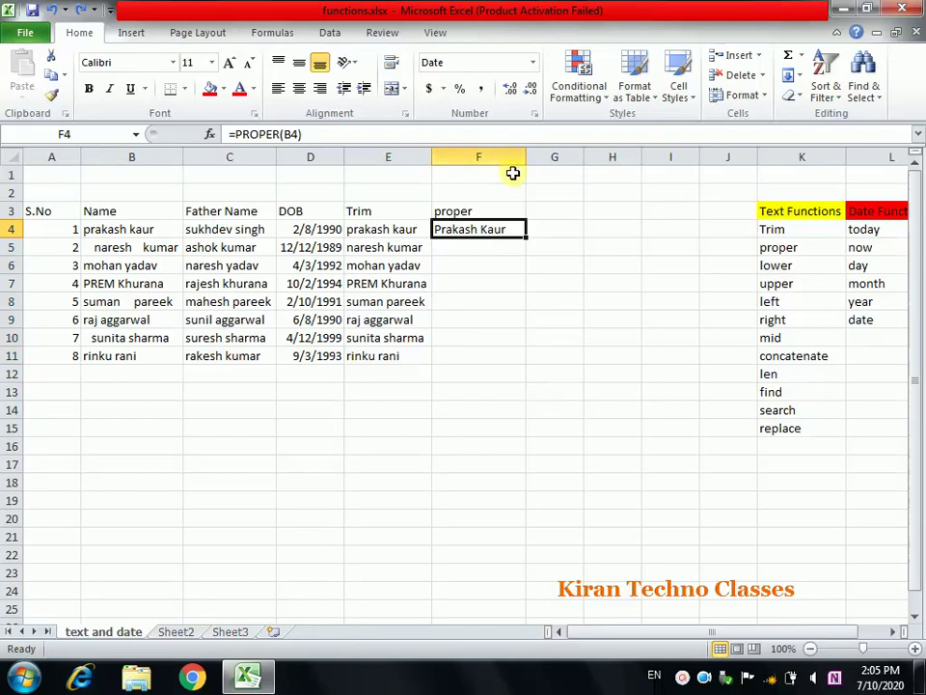
# Change F4 to =PROPER(E4) and fill it down to F11
pyautogui.doubleClick(472, 232)
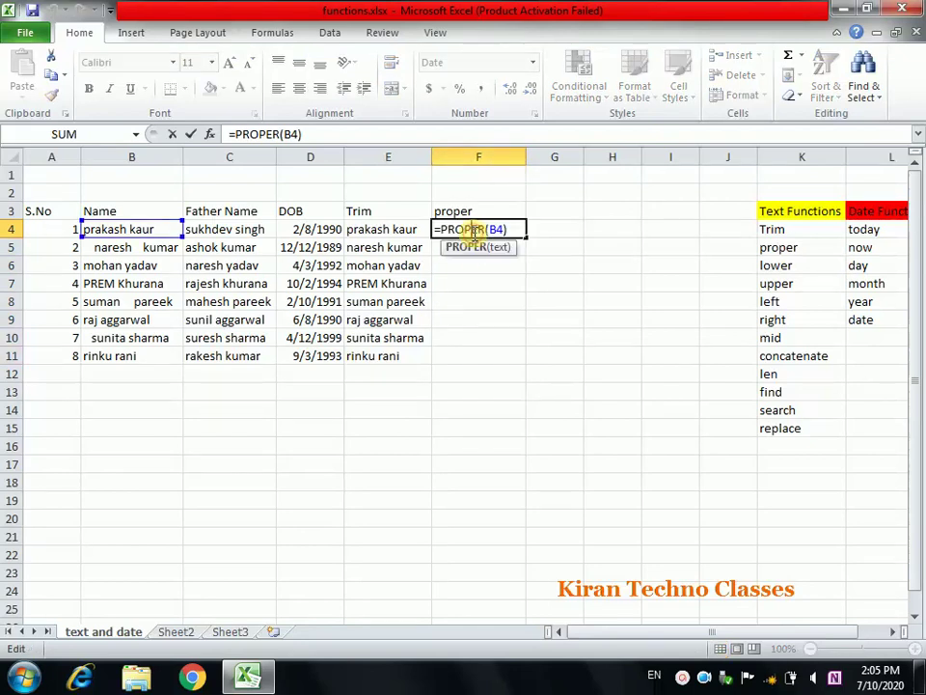
pyautogui.press('BackSpace')
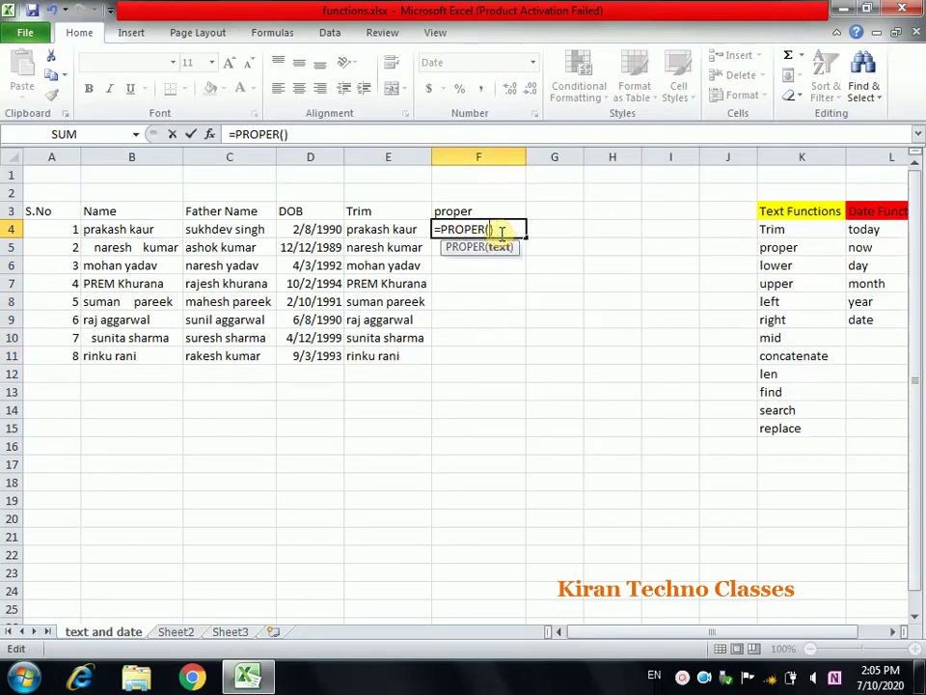
pyautogui.click(410, 228)
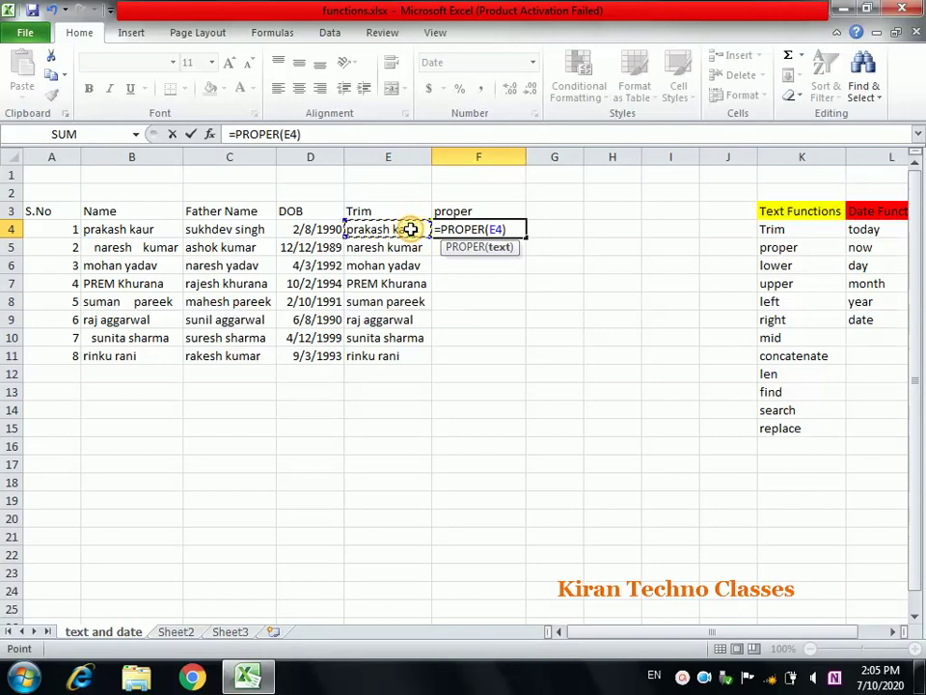
pyautogui.press('Return')
pyautogui.click(446, 230)
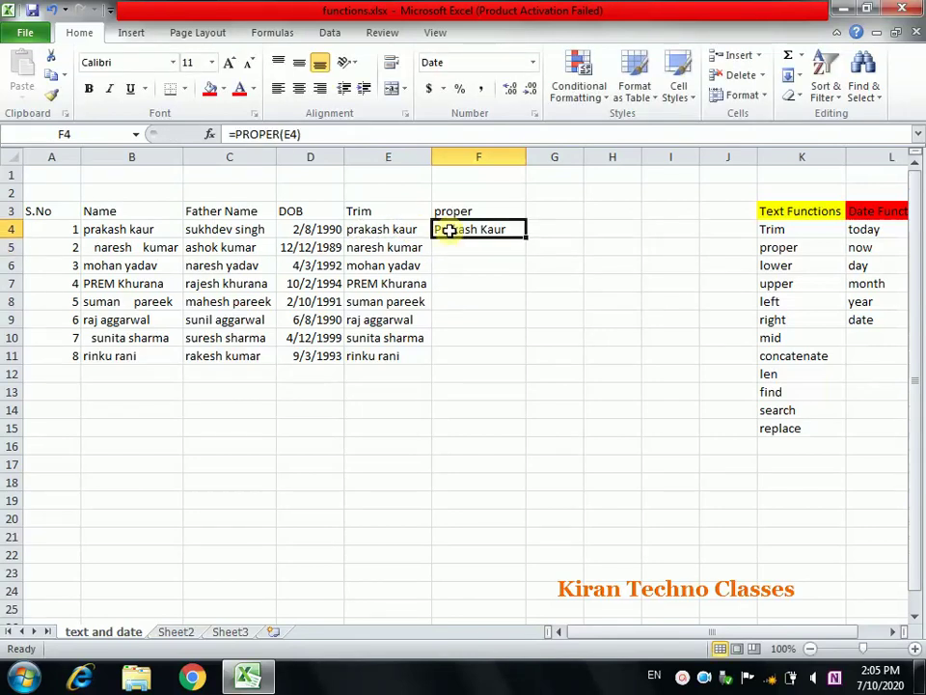
pyautogui.moveTo(529, 239); pyautogui.dragTo(513, 358)
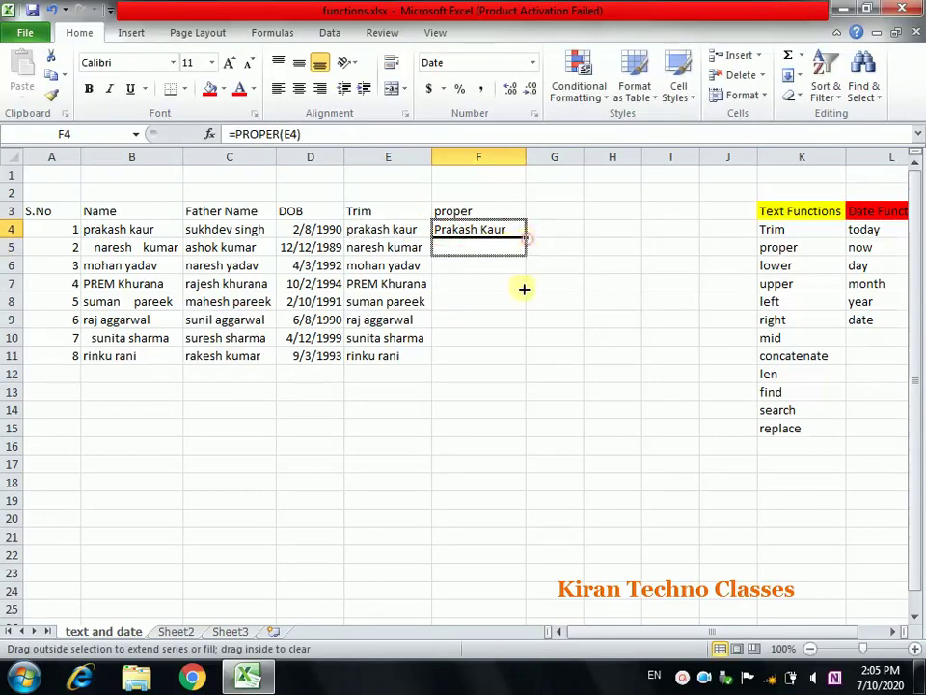
pyautogui.click(496, 318)
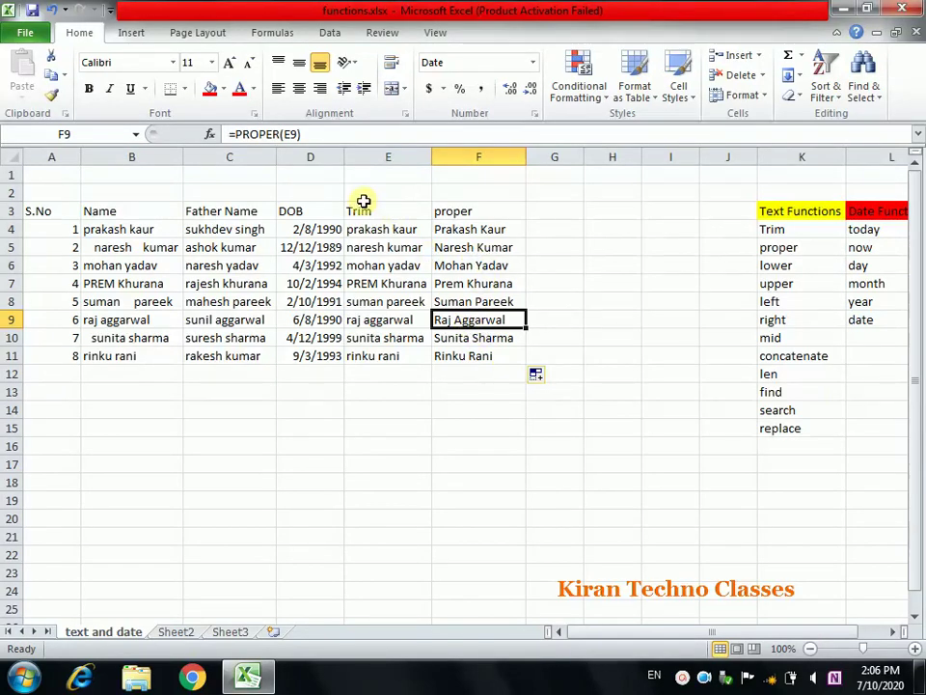
pyautogui.click(542, 212)
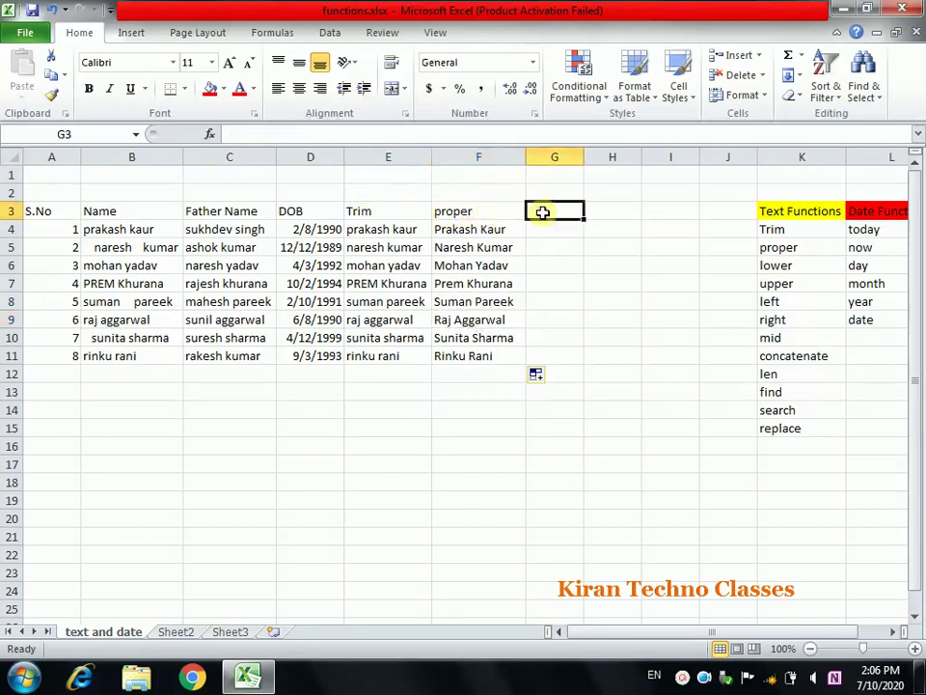
# Head G3 'lower' and fill G4:G11 with =LOWER(F4) results
pyautogui.write('lower')
pyautogui.press('Return')
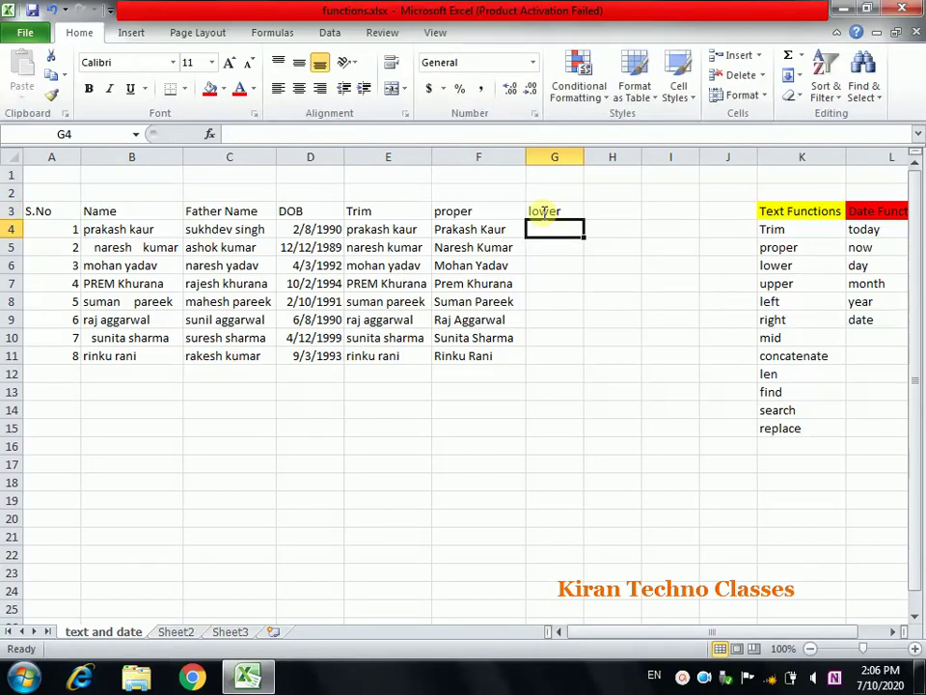
pyautogui.write('=')
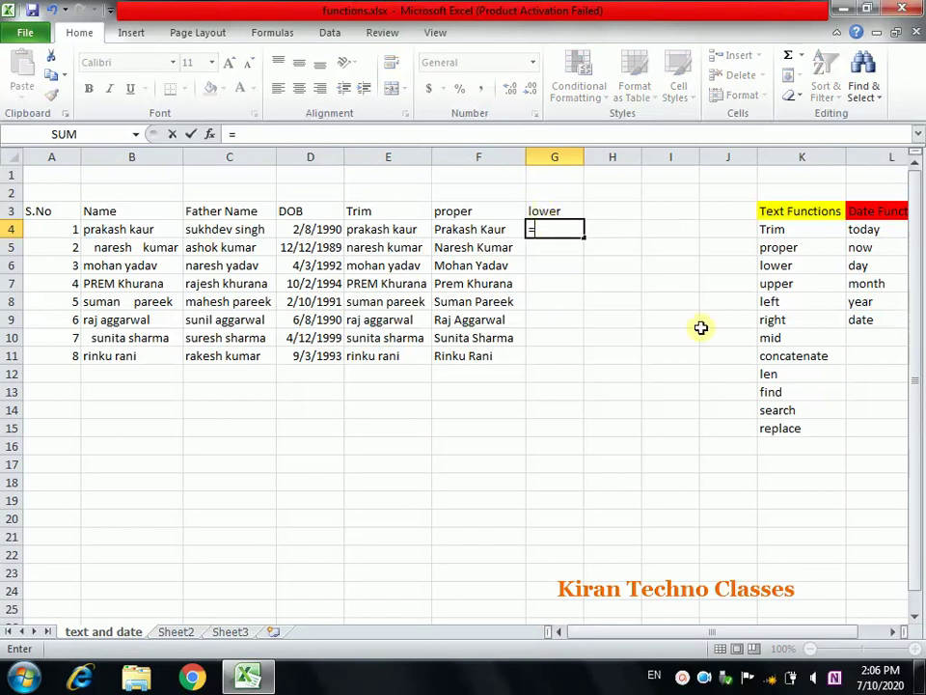
pyautogui.write('lower')
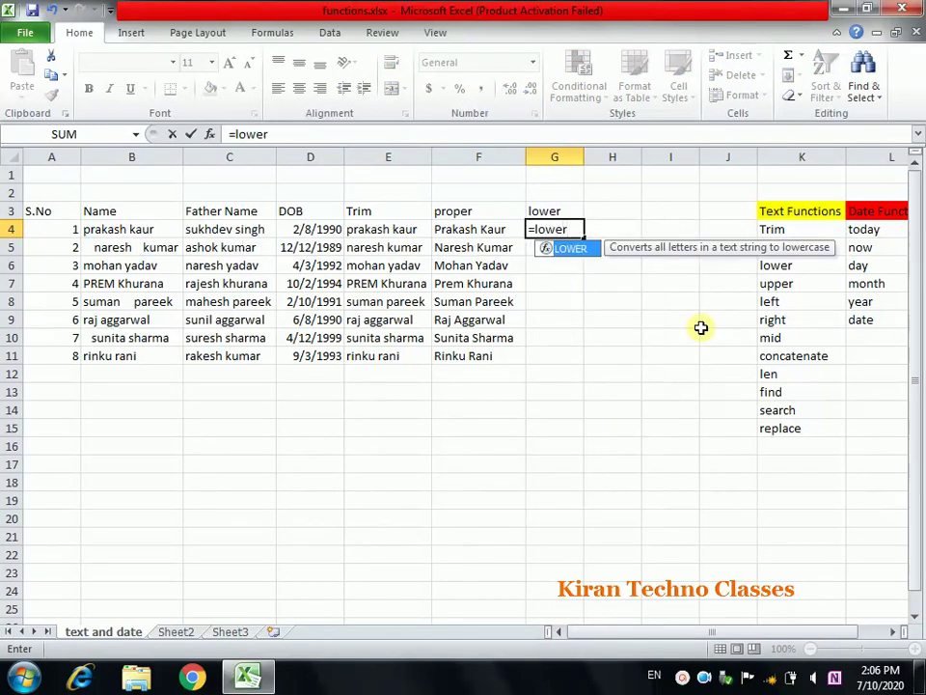
pyautogui.write('(')
pyautogui.click(493, 230)
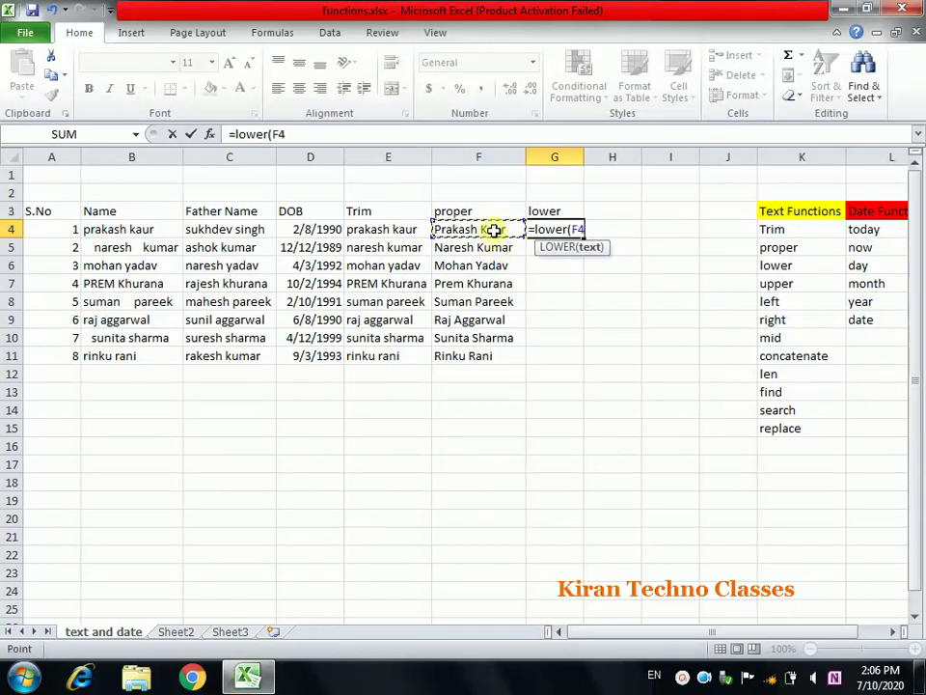
pyautogui.press('Return')
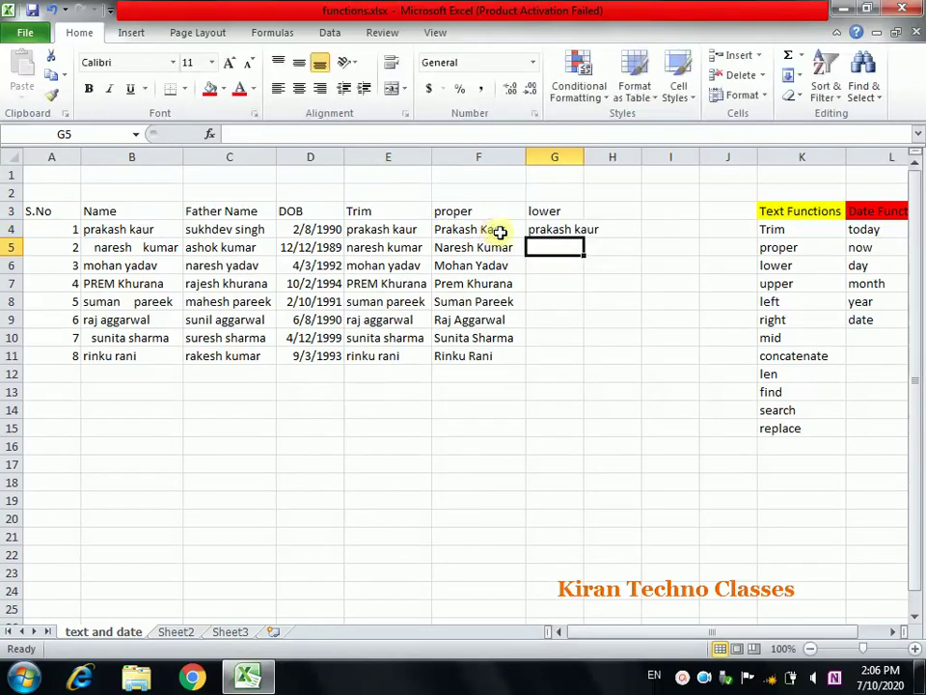
pyautogui.click(571, 228)
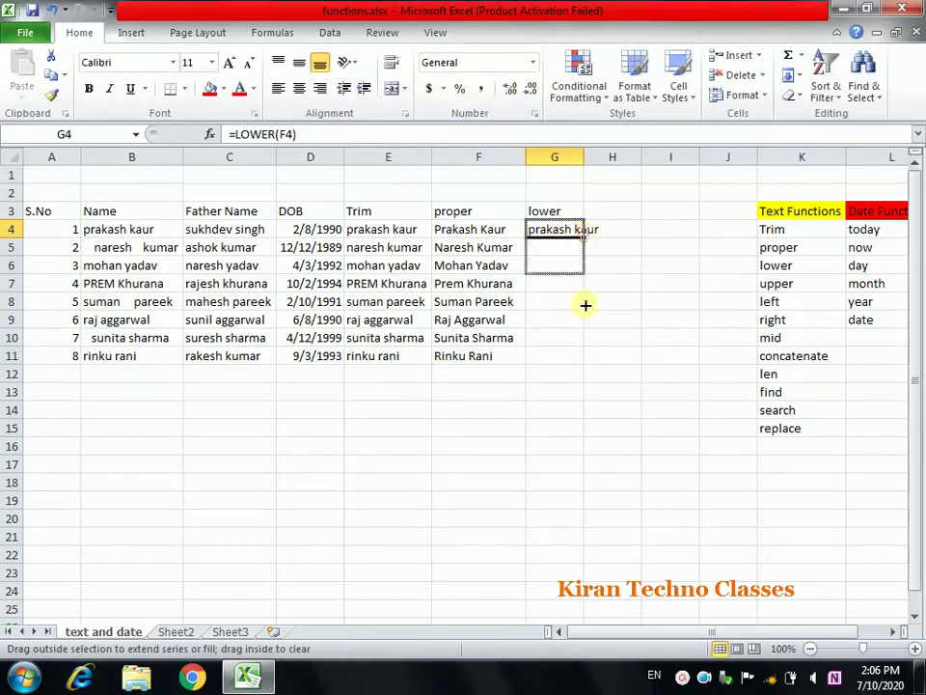
pyautogui.moveTo(583, 238); pyautogui.dragTo(584, 364)
pyautogui.click(626, 369)
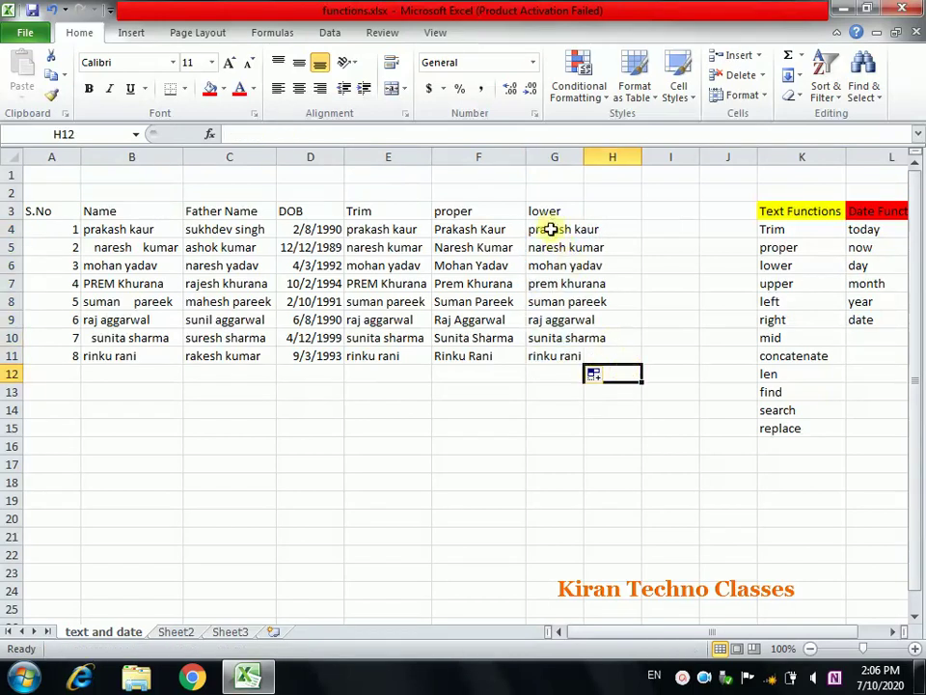
pyautogui.moveTo(552, 210); pyautogui.dragTo(562, 355)
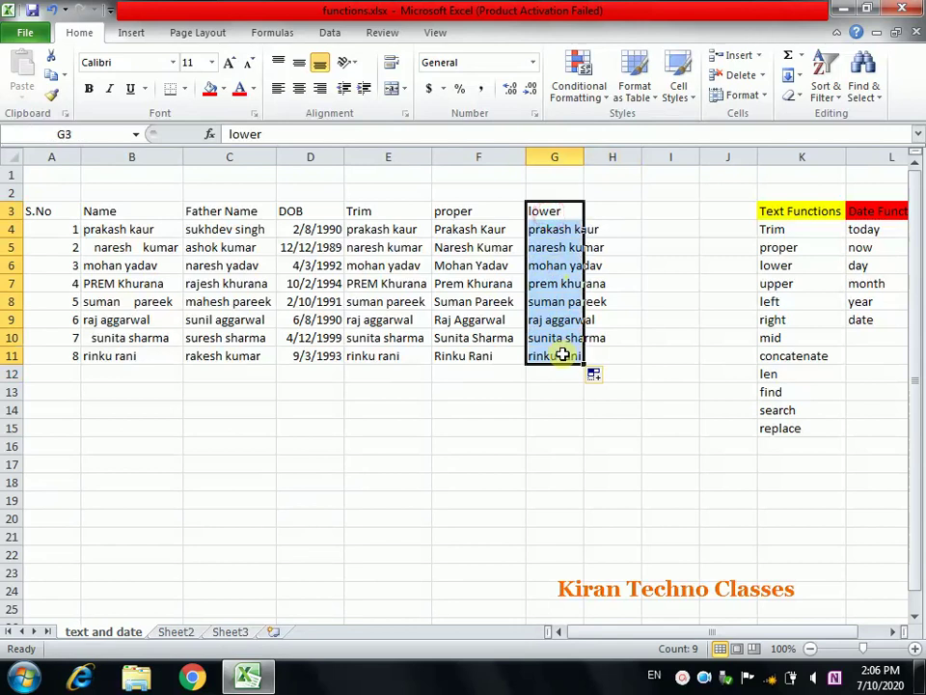
# Clear the lower column G3:G11 and head G3 'upper'
pyautogui.press('Delete')
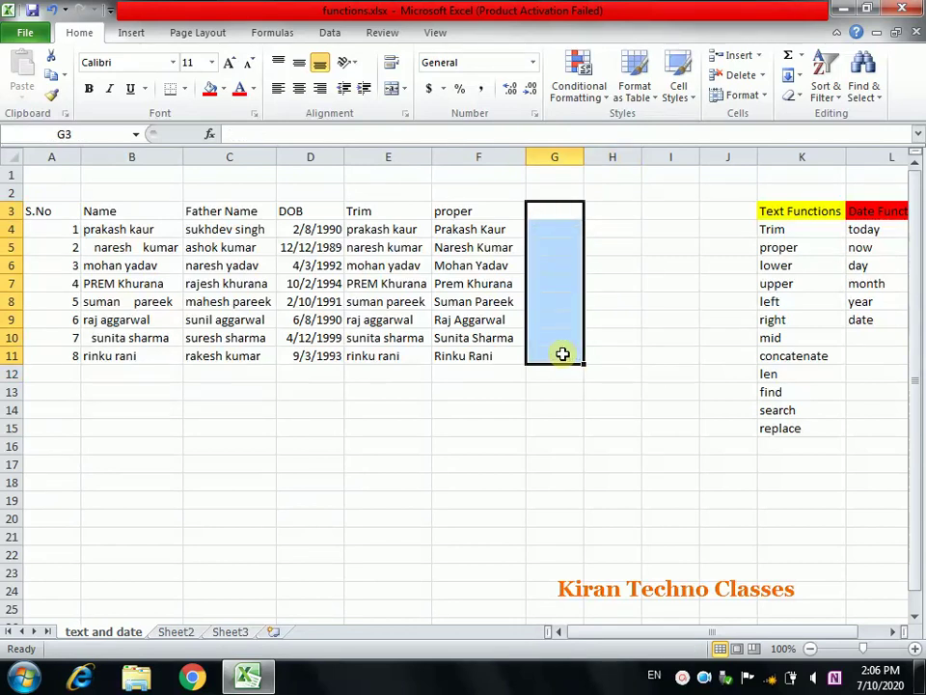
pyautogui.write('upper')
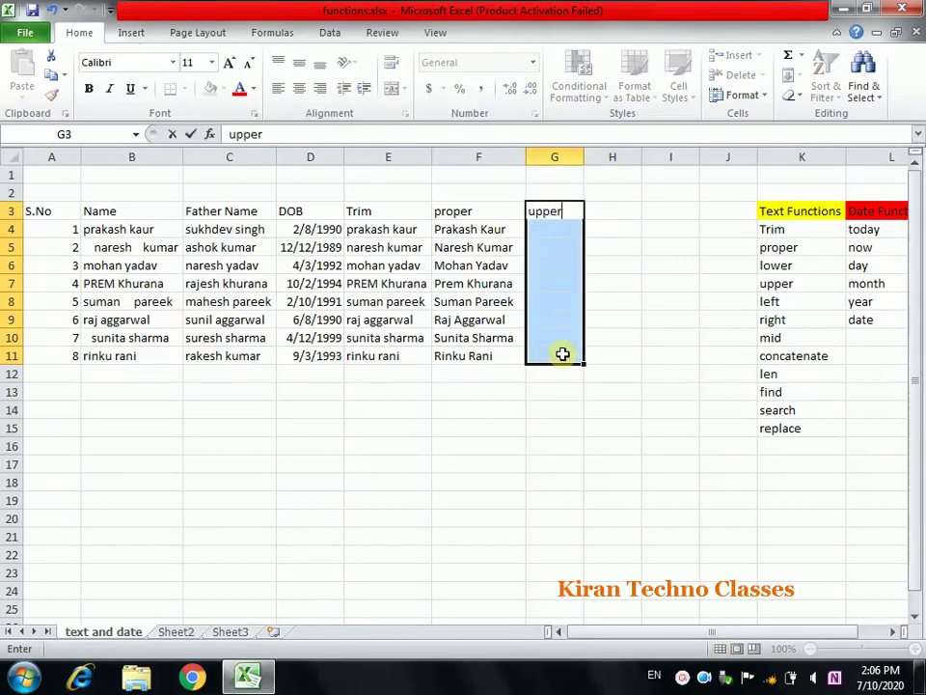
pyautogui.press('Return')
pyautogui.press('Down')
# Enter =UPPER(E4) in G4, fill it down to G11, and autofit column G
pyautogui.click(550, 229)
pyautogui.write('=')
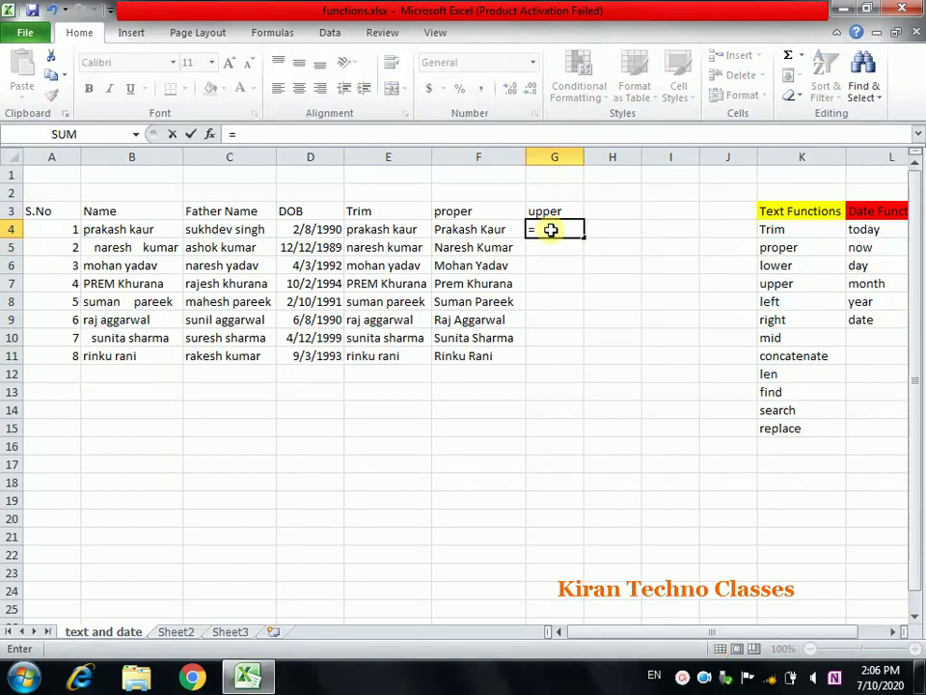
pyautogui.write('uppere')
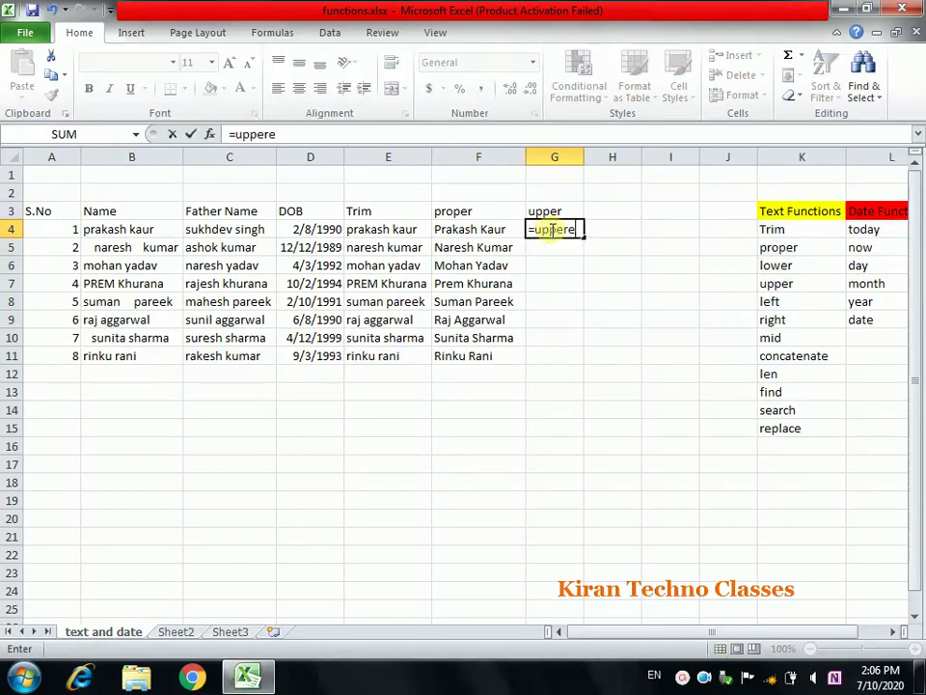
pyautogui.press('BackSpace')
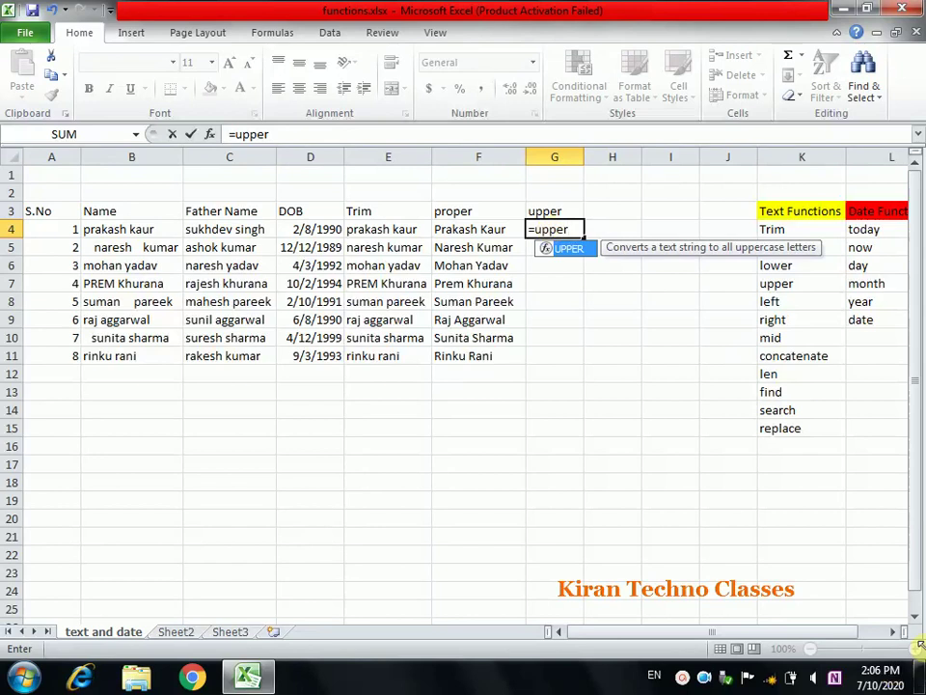
pyautogui.write('(')
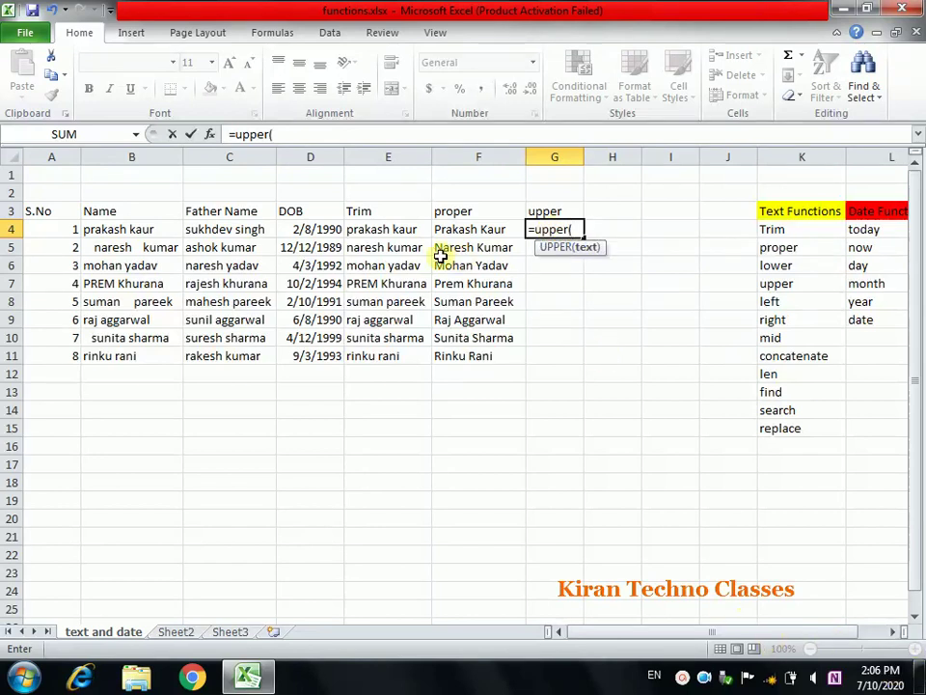
pyautogui.click(399, 231)
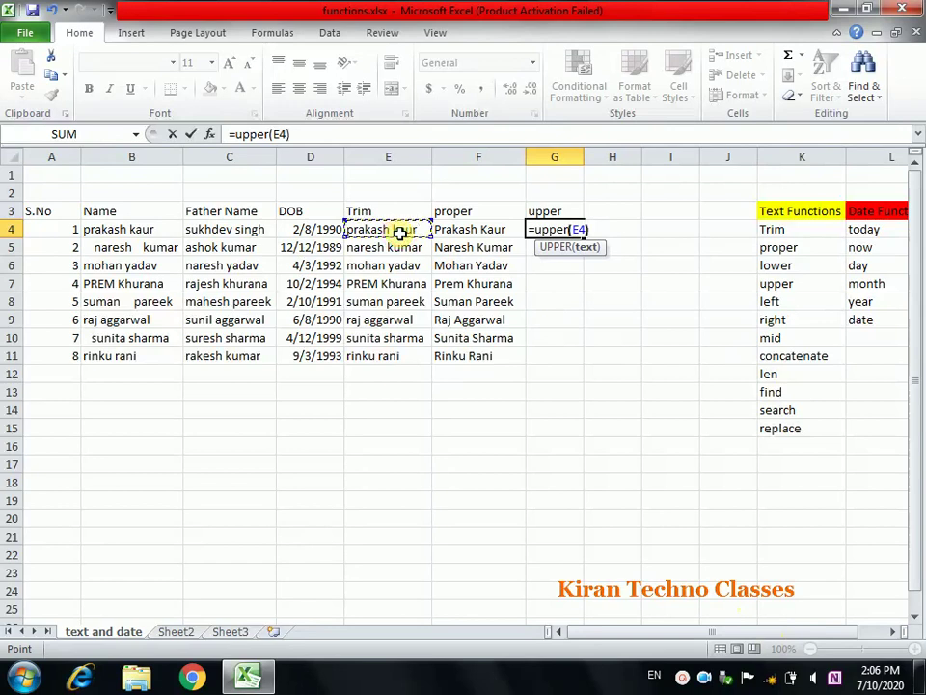
pyautogui.write(')')
pyautogui.press('Return')
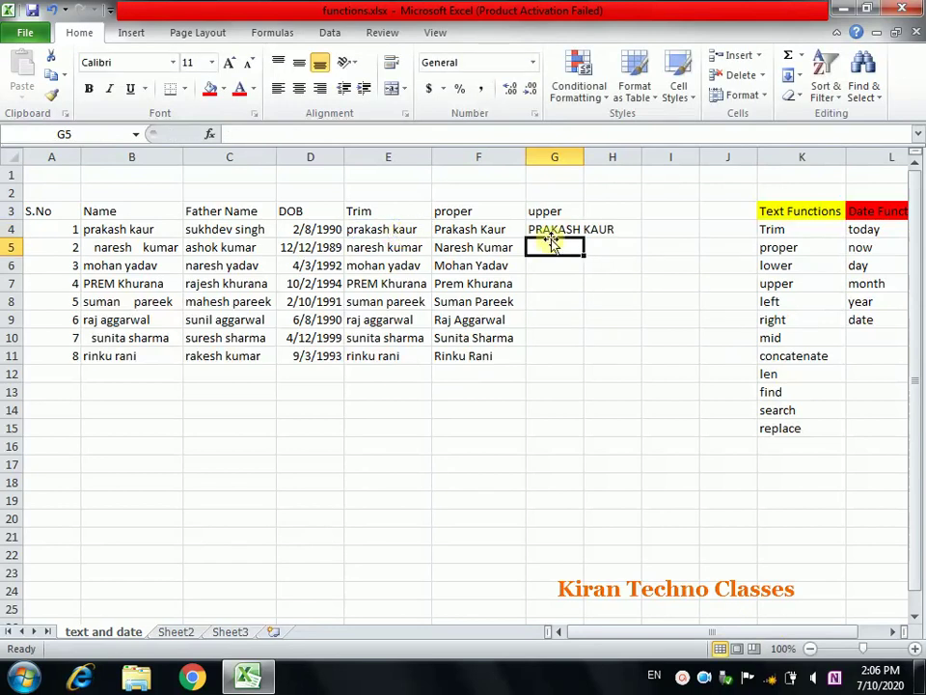
pyautogui.click(558, 230)
pyautogui.moveTo(585, 239); pyautogui.dragTo(597, 358)
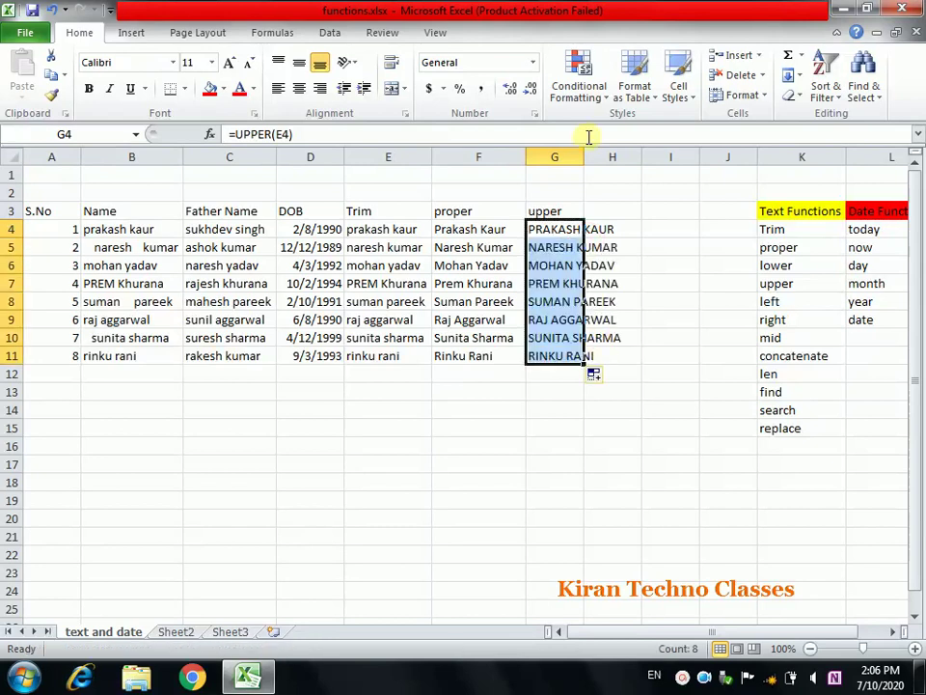
pyautogui.doubleClick(584, 157)
pyautogui.click(576, 284)
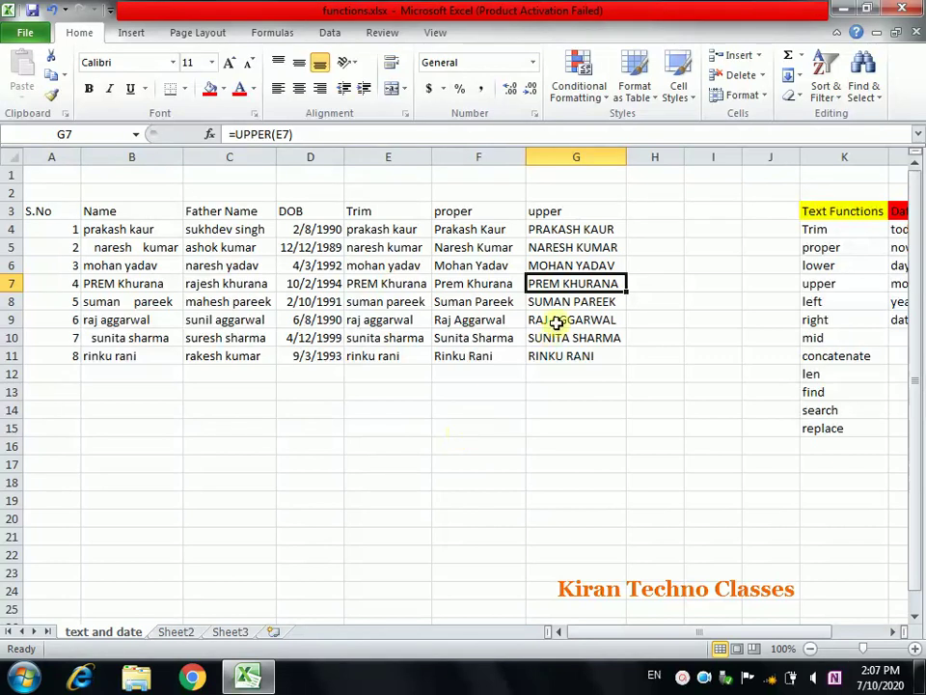
pyautogui.moveTo(537, 220); pyautogui.dragTo(566, 362)
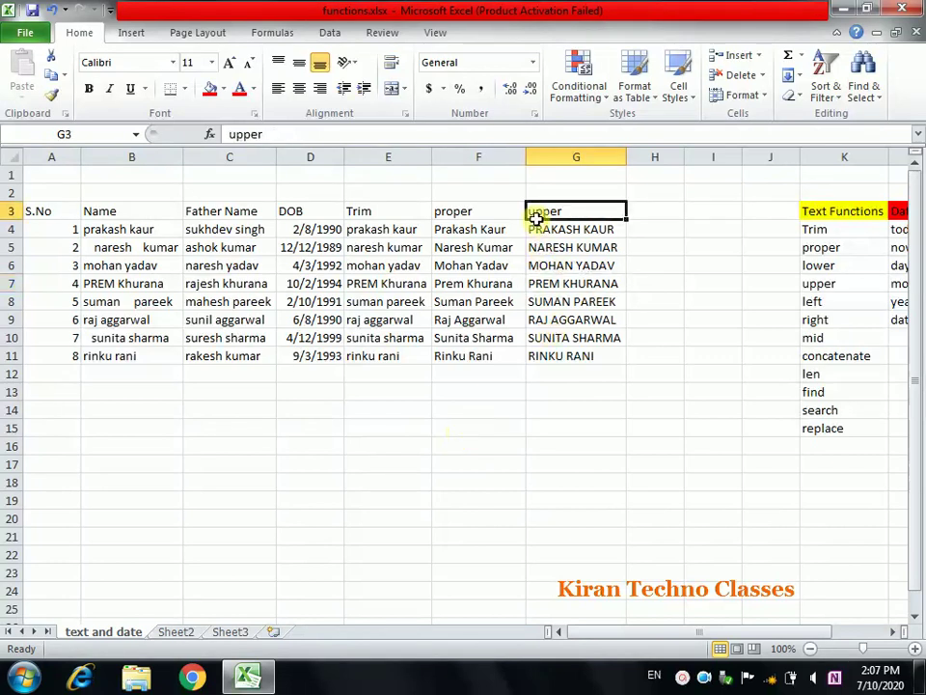
# Clear the upper column, then clear and restore the Trim values in E3:E11
pyautogui.press('Delete')
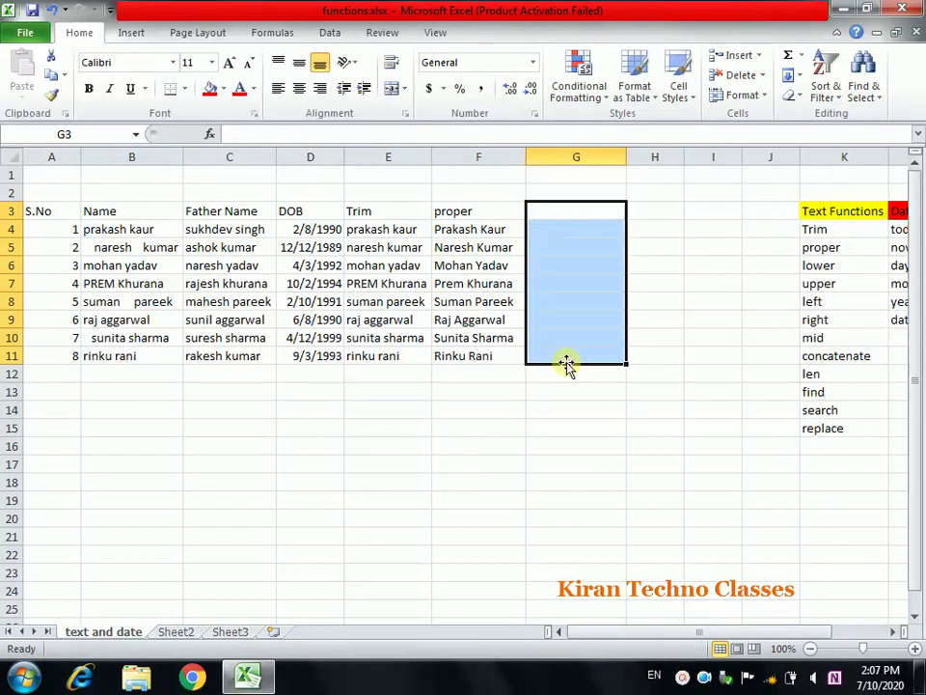
pyautogui.click(734, 354)
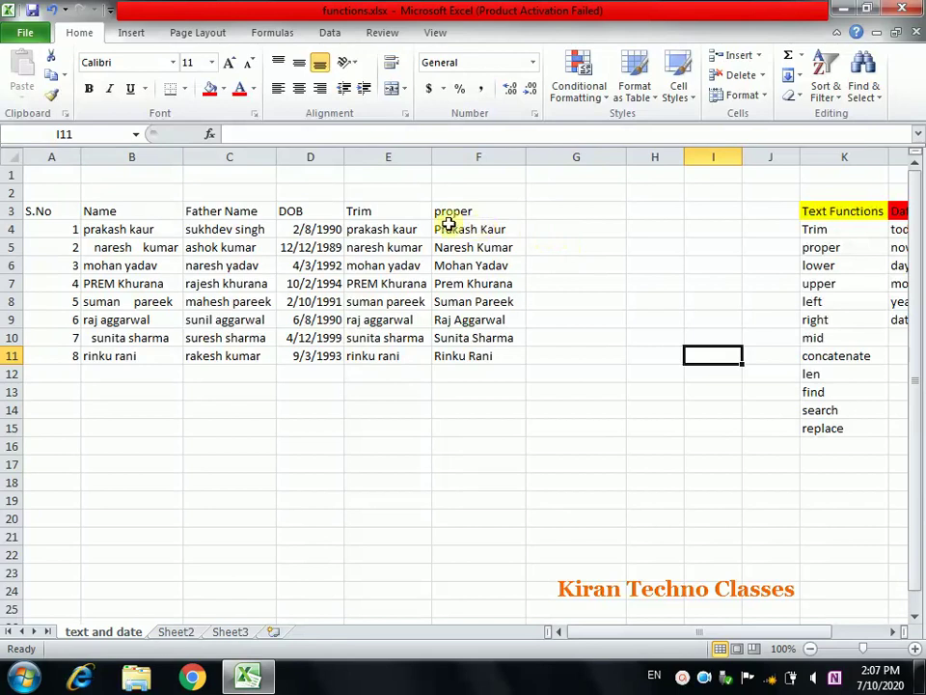
pyautogui.moveTo(382, 212); pyautogui.dragTo(380, 347)
pyautogui.press('Delete')
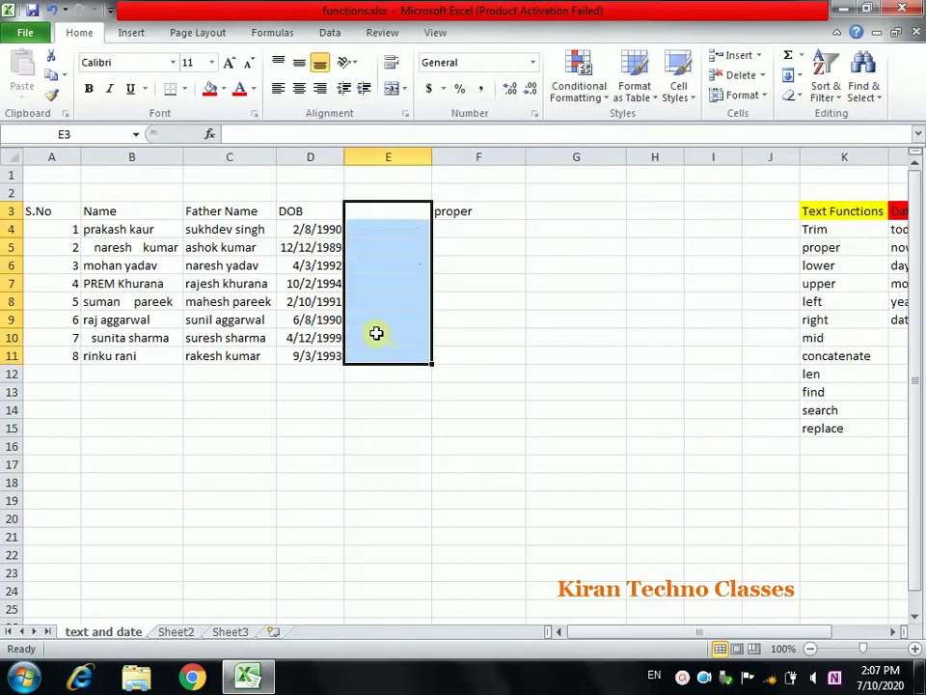
pyautogui.hotkey('ctrl', 'z')
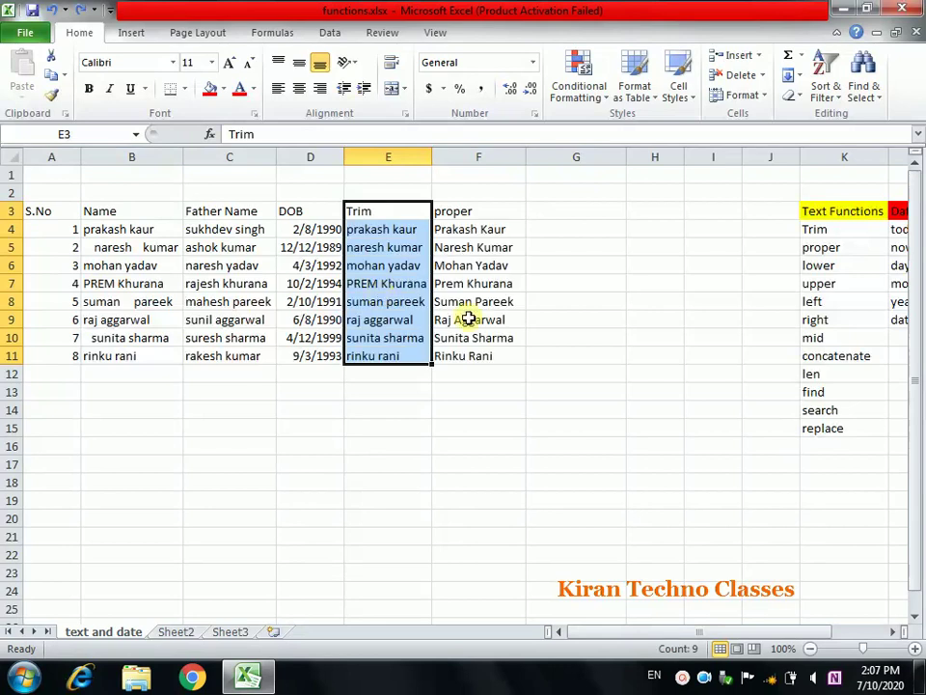
pyautogui.click(467, 319)
# Head G3 'left' and enter =LEFT(F4) in G4, returning P
pyautogui.click(565, 211)
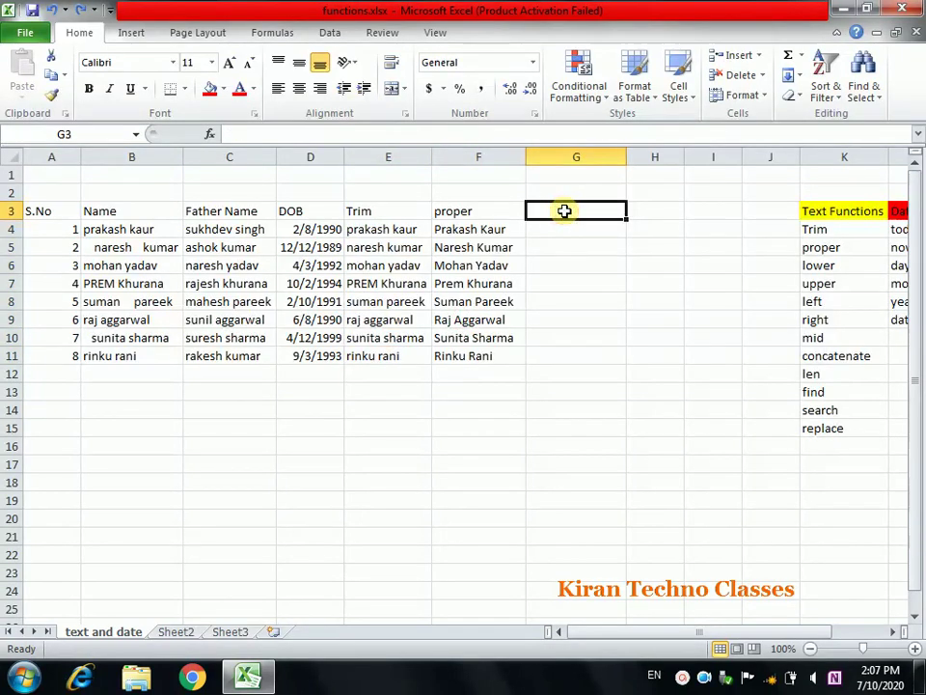
pyautogui.write('=')
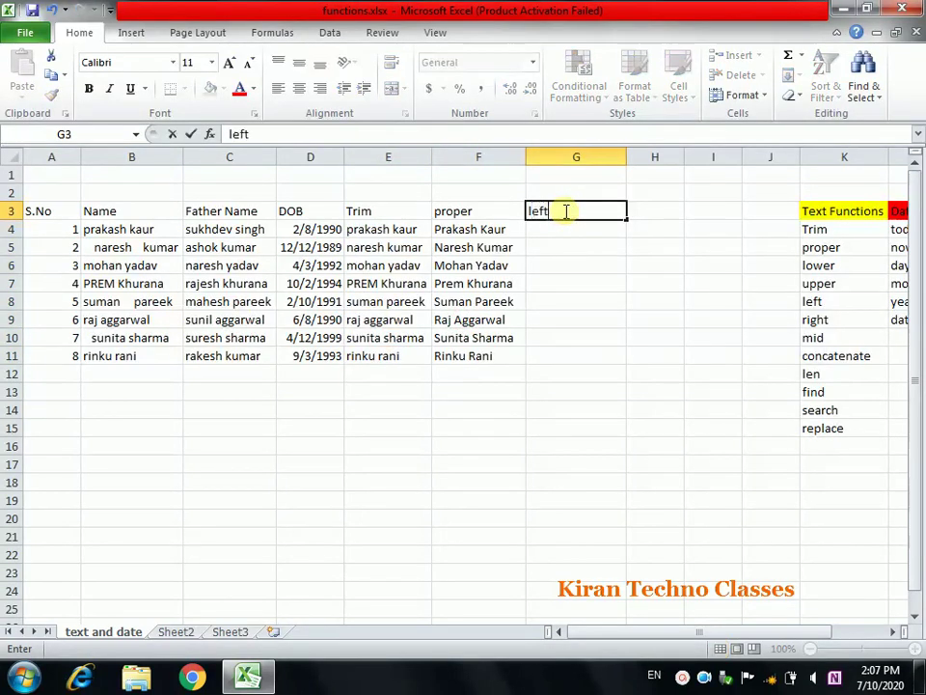
pyautogui.press('Return')
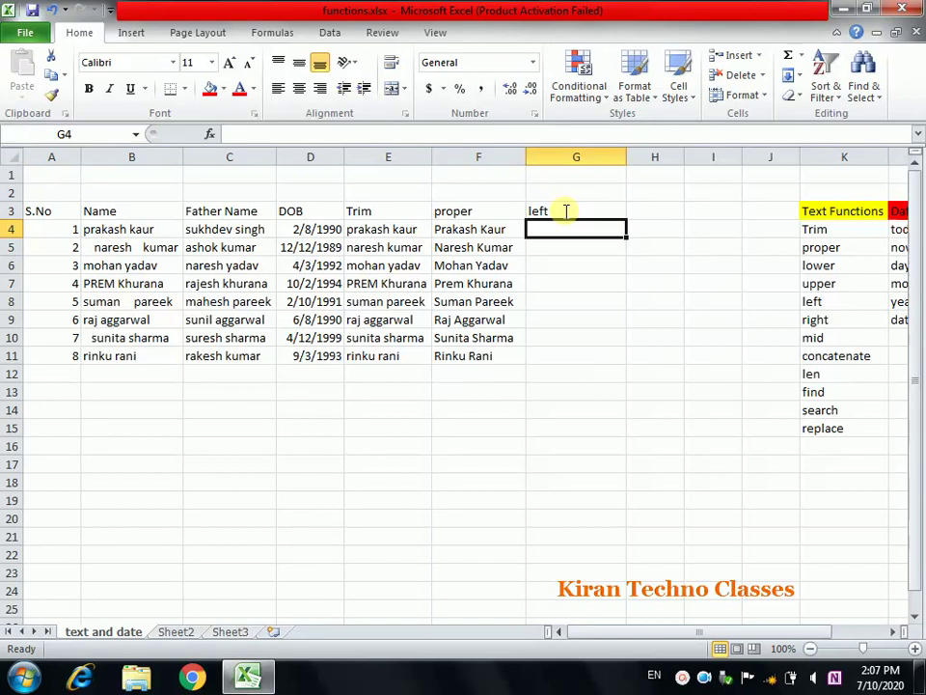
pyautogui.write('=left(')
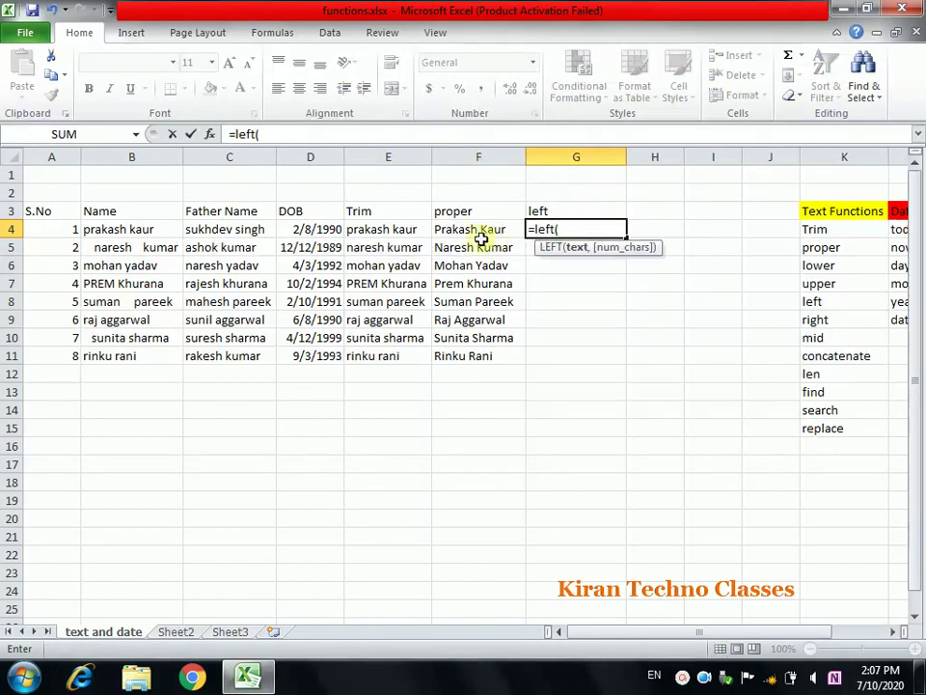
pyautogui.click(475, 230)
pyautogui.write(')')
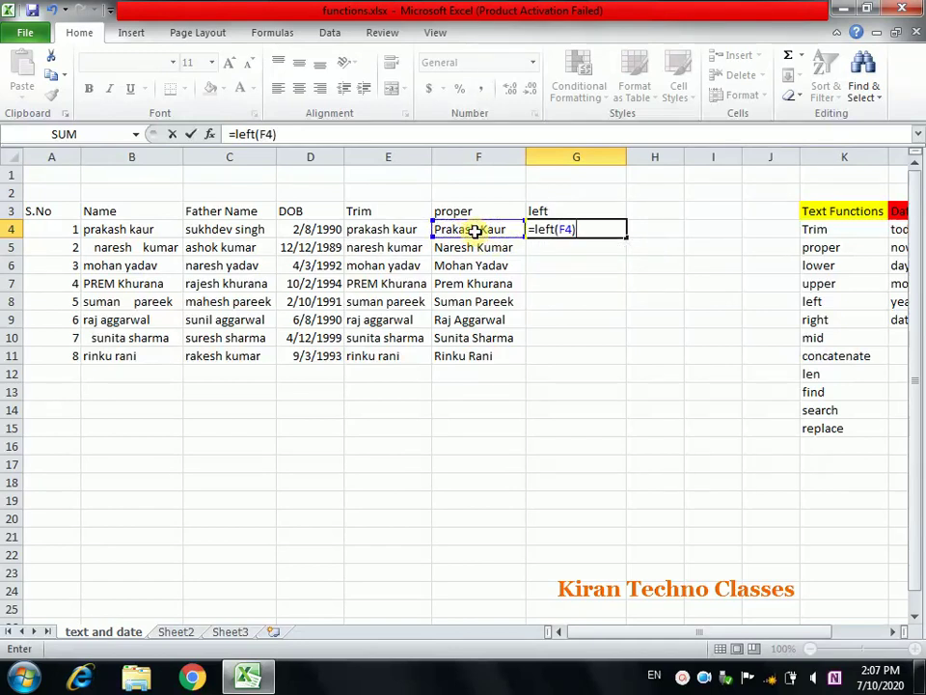
pyautogui.press('Return')
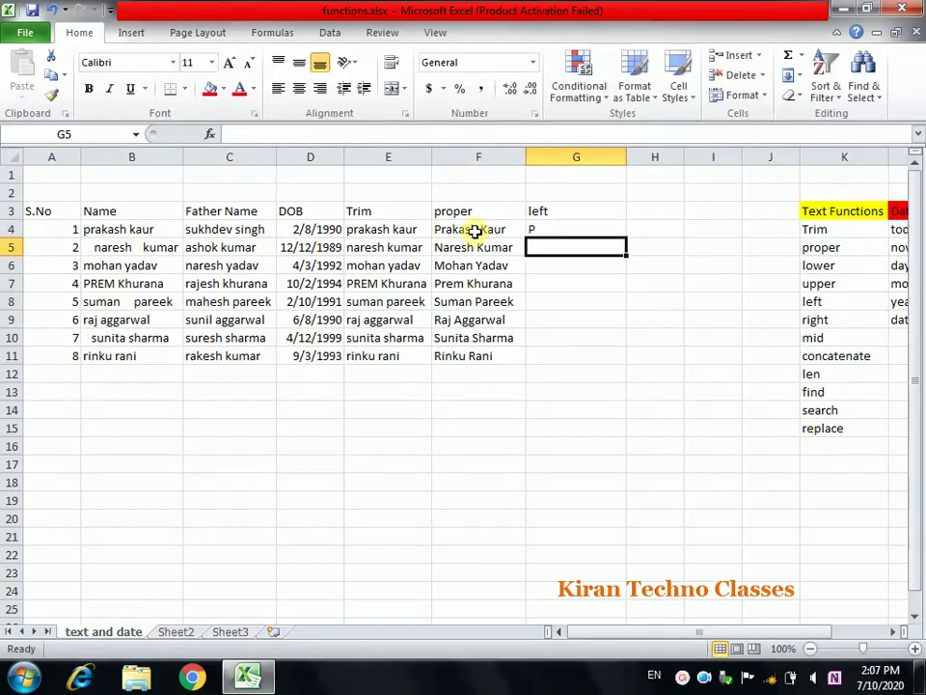
pyautogui.click(639, 210)
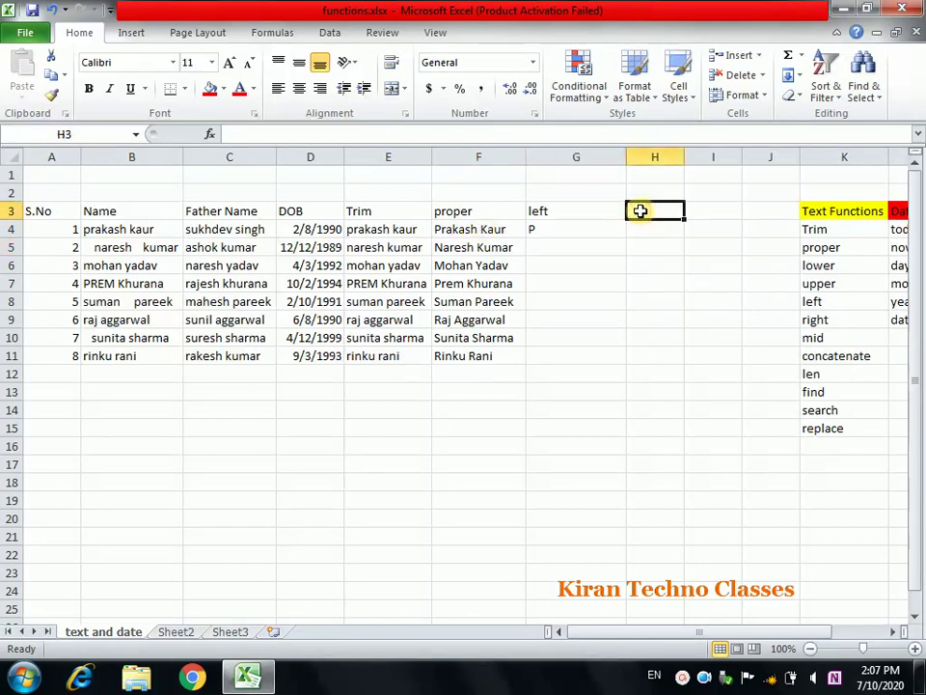
# Head H3 'right' and enter =RIGHT(F4) in H4, returning r
pyautogui.write('right')
pyautogui.press('Return')
pyautogui.write('=')
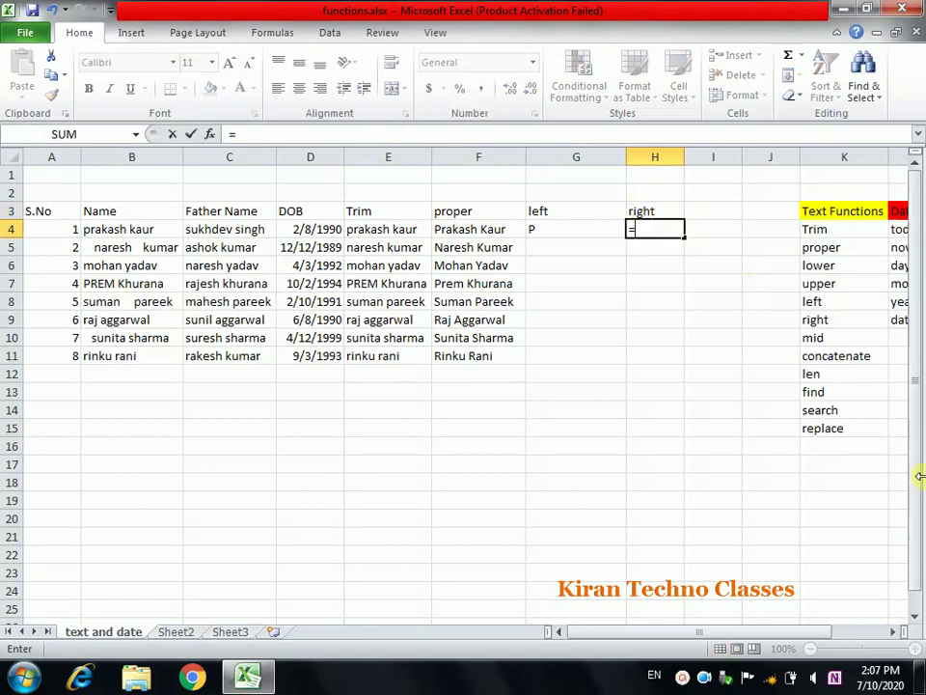
pyautogui.write('right')
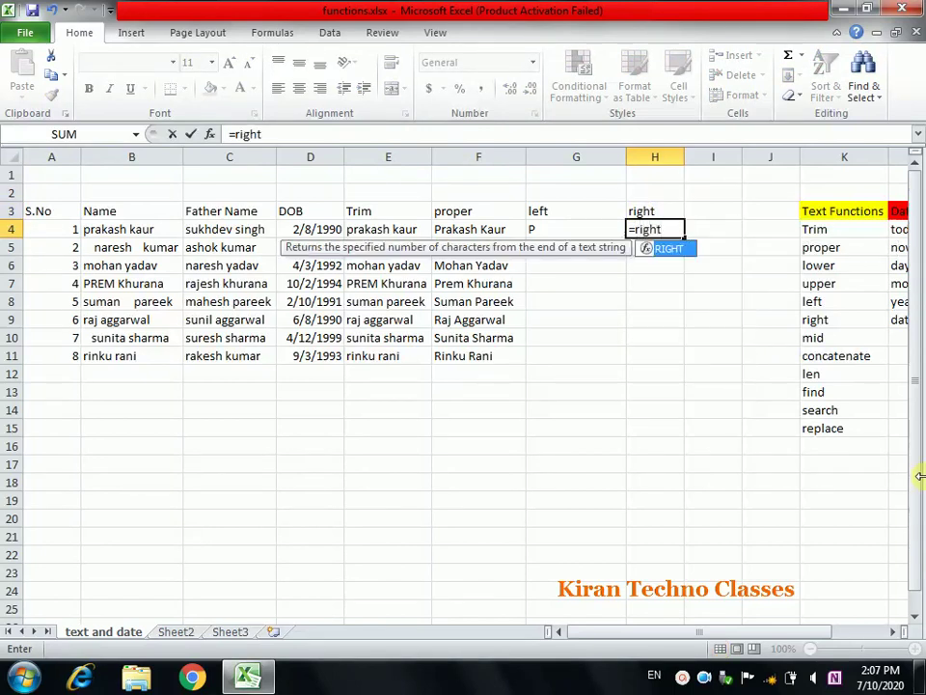
pyautogui.write('(')
pyautogui.click(480, 226)
pyautogui.write(')')
pyautogui.press('Return')
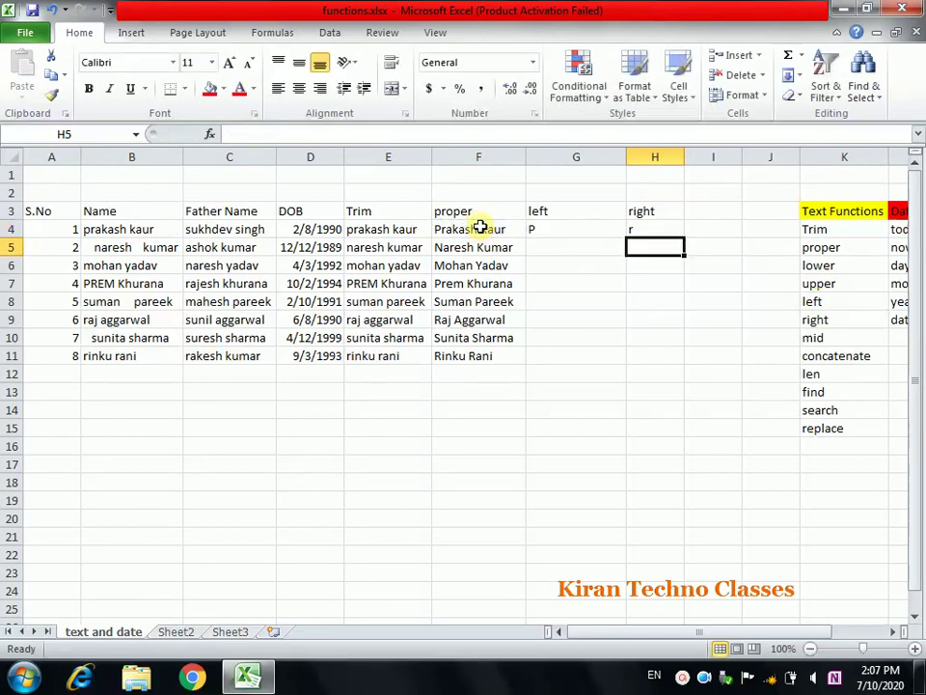
pyautogui.click(579, 241)
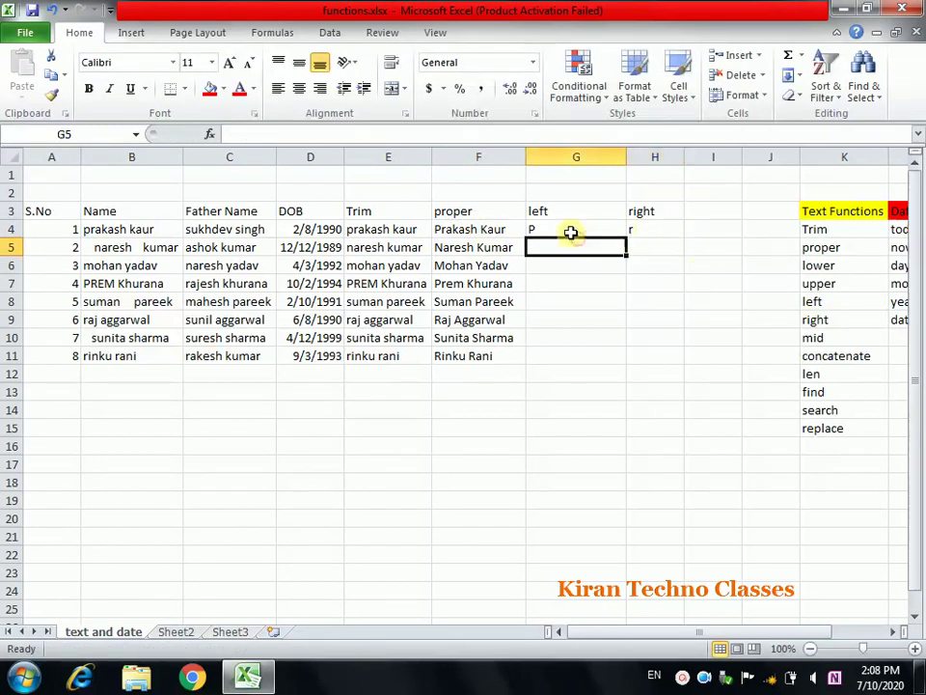
pyautogui.doubleClick(570, 231)
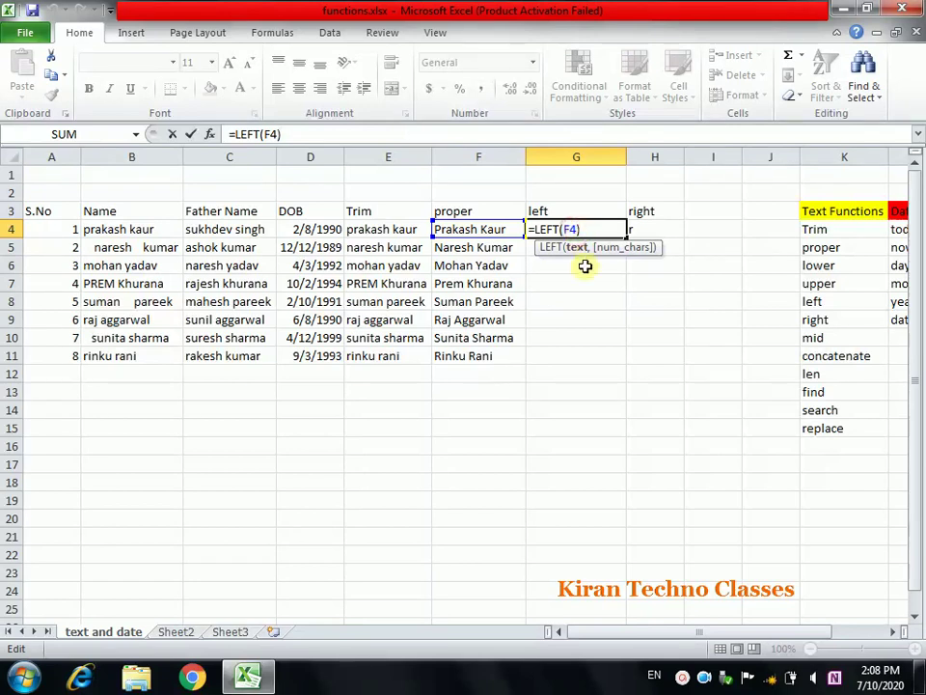
# Change G4 to =LEFT(F4,3) giving Pra and H4 to =RIGHT(F4,4) giving Kaur
pyautogui.write(',')
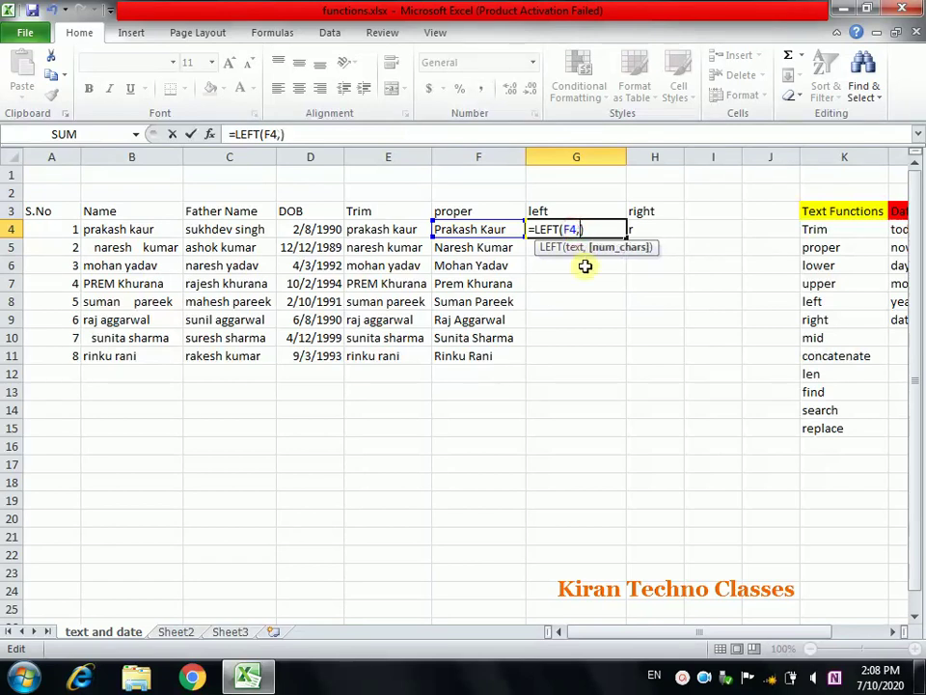
pyautogui.write('3')
pyautogui.press('Return')
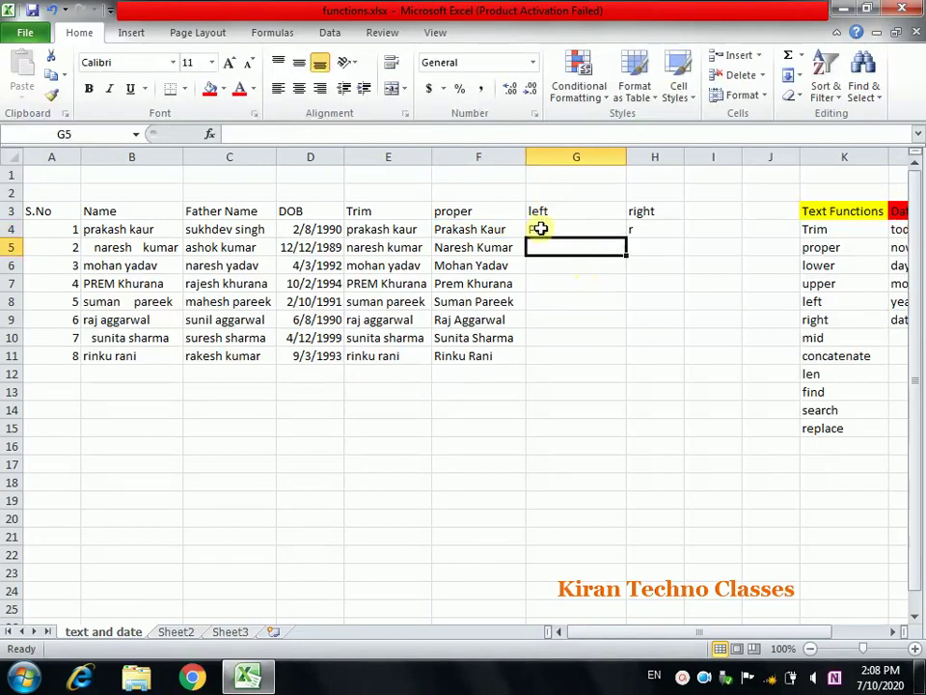
pyautogui.click(633, 230)
pyautogui.doubleClick(647, 229)
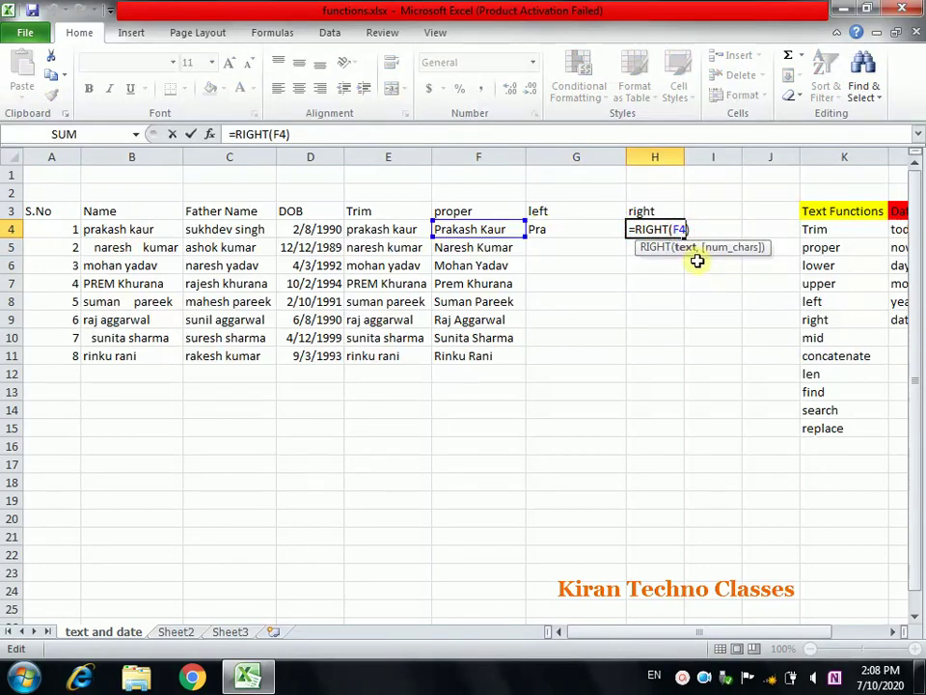
pyautogui.write(',4')
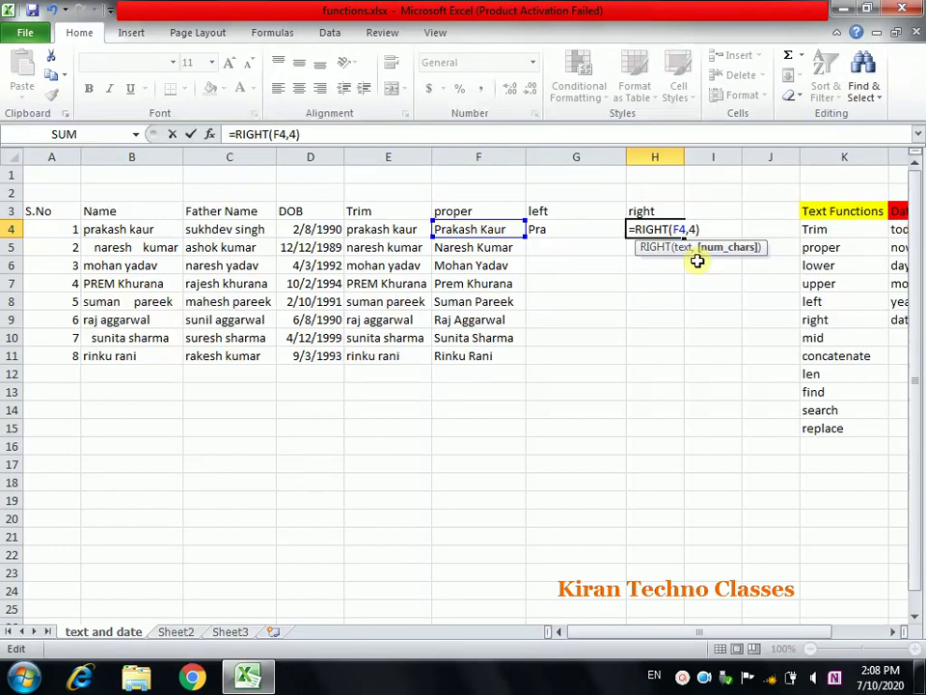
pyautogui.press('Return')
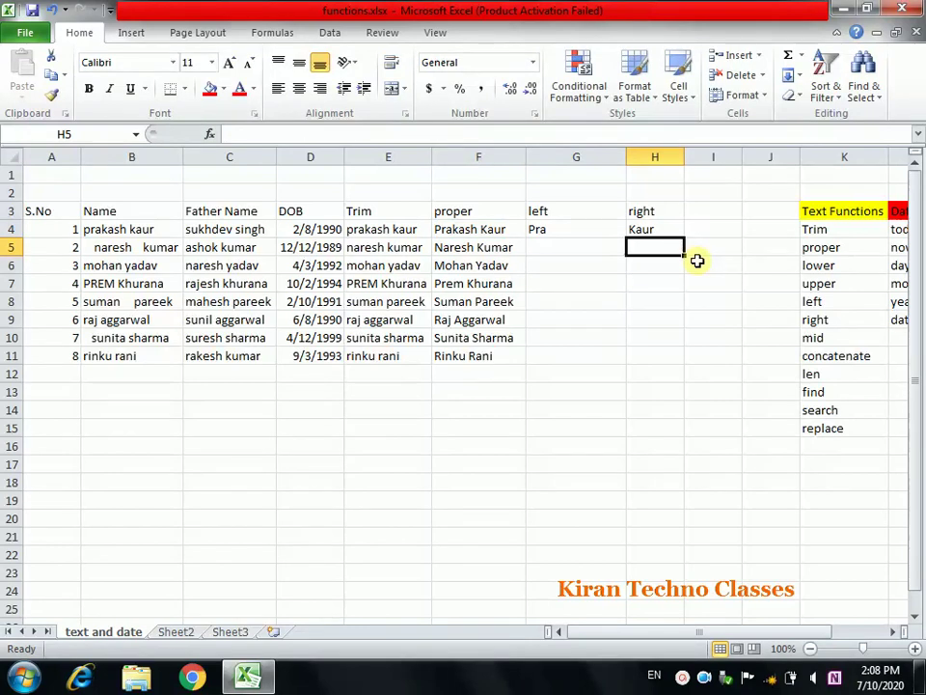
pyautogui.click(545, 228)
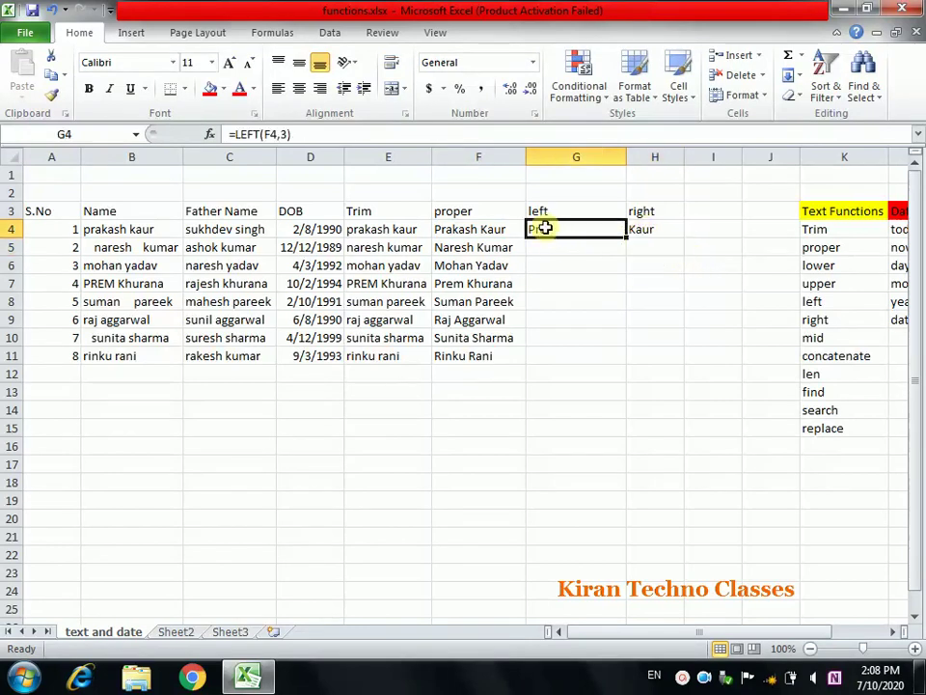
# Fill the G4 LEFT and H4 RIGHT formulas down to row 11
pyautogui.click(649, 230)
pyautogui.click(566, 230)
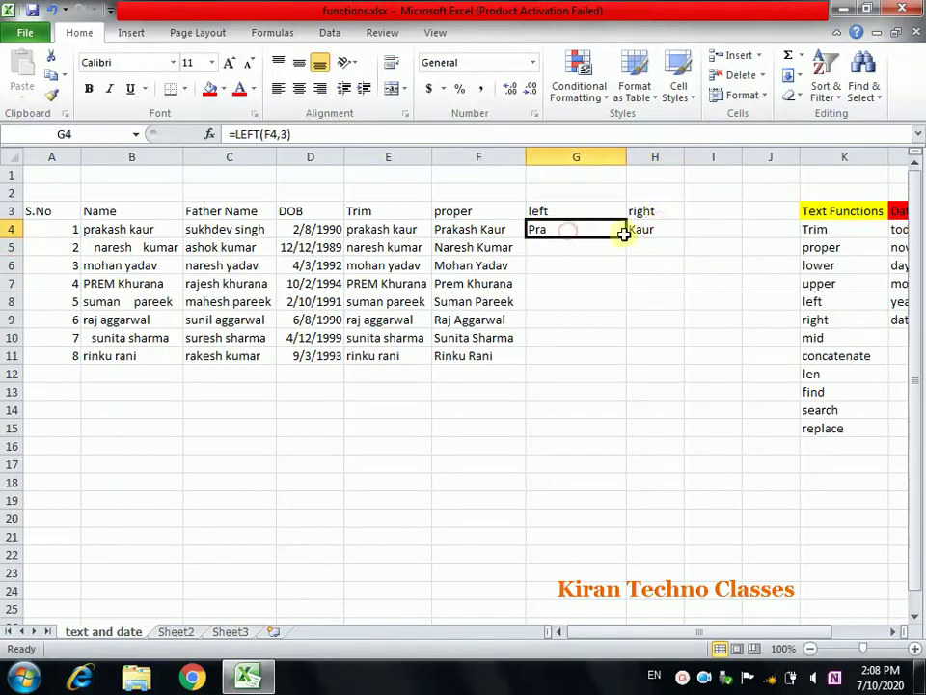
pyautogui.moveTo(624, 234); pyautogui.dragTo(623, 357)
pyautogui.click(656, 232)
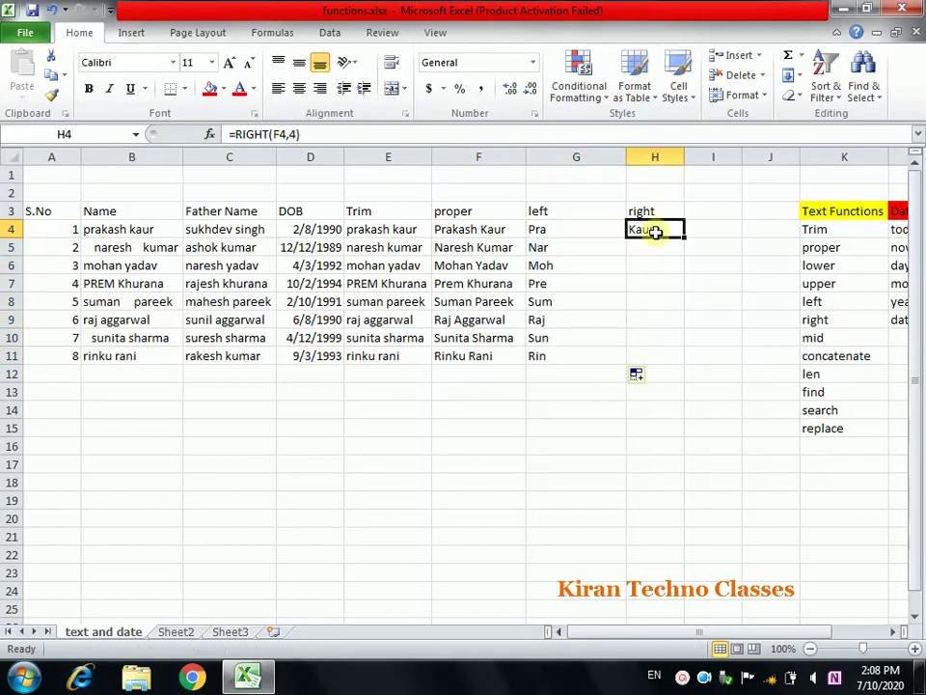
pyautogui.moveTo(683, 238); pyautogui.dragTo(682, 360)
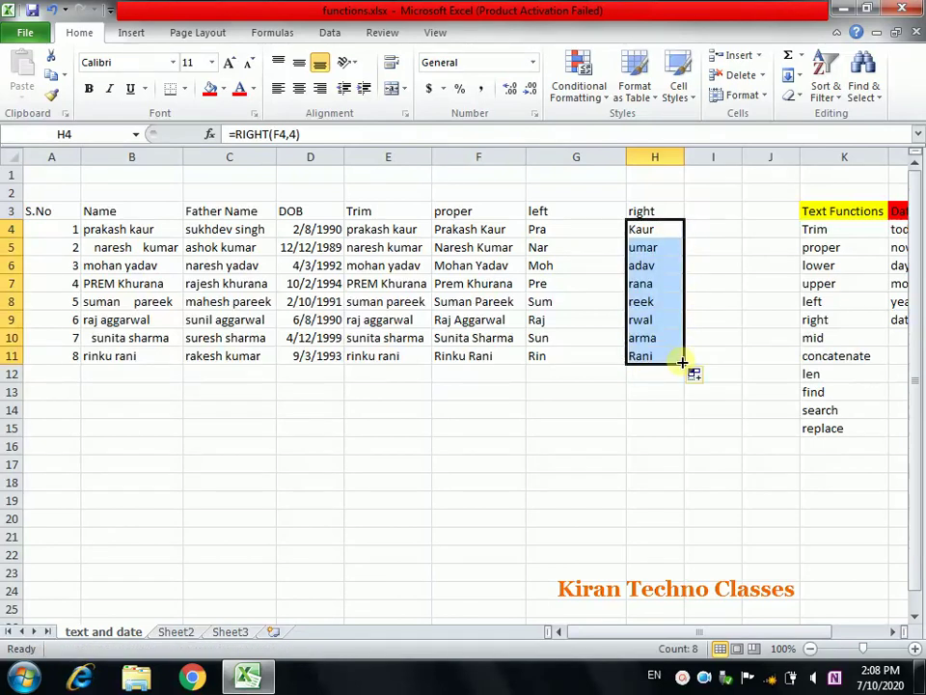
pyautogui.click(699, 213)
# Head column I 'mid' and enter =MID(F4,2,5) in I4
pyautogui.write('mid')
pyautogui.press('Return')
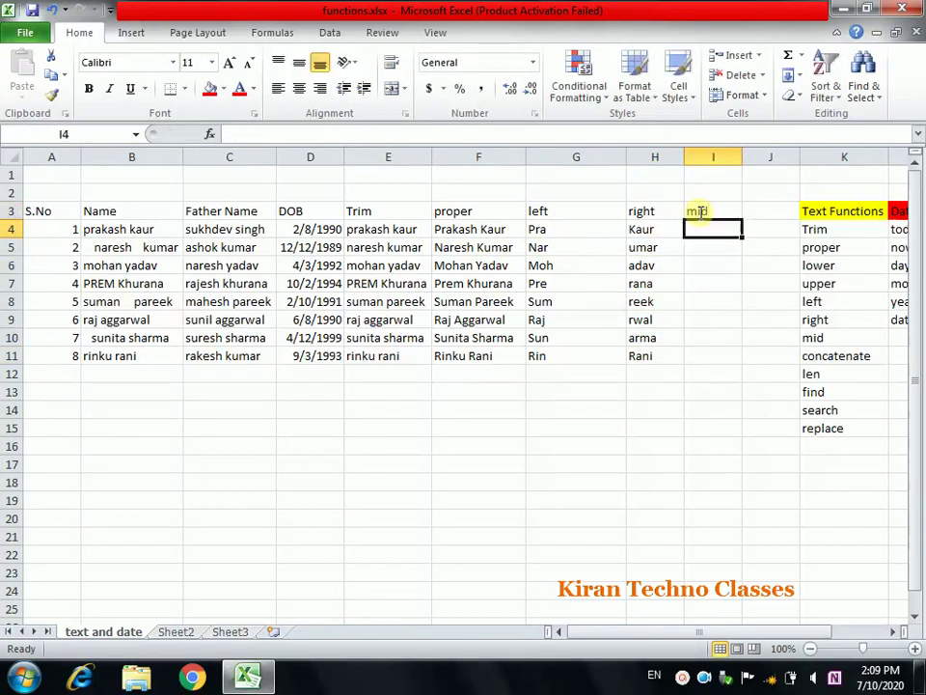
pyautogui.write('=')
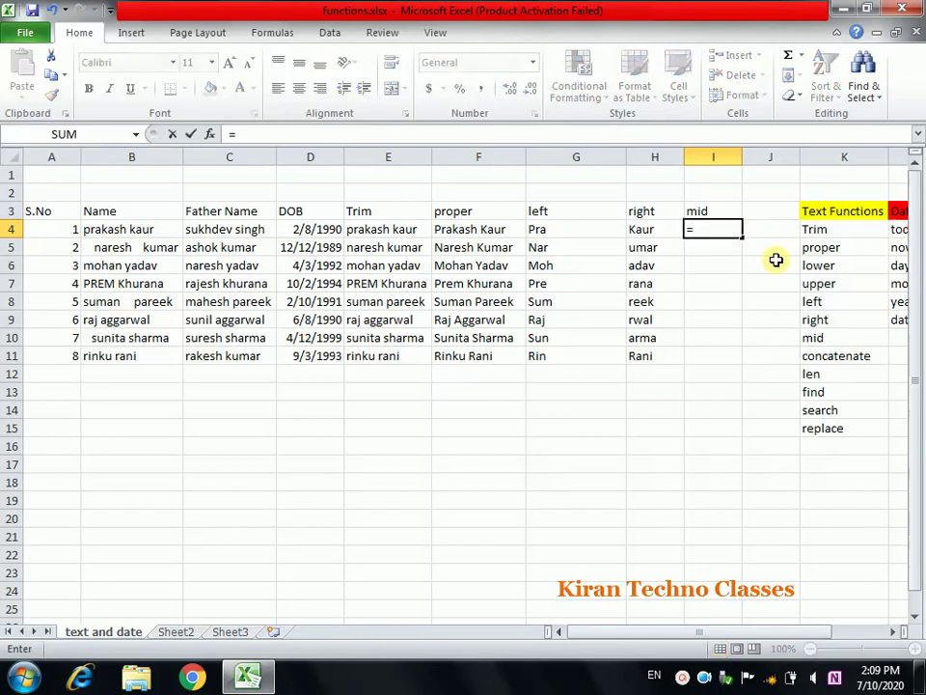
pyautogui.write('mid')
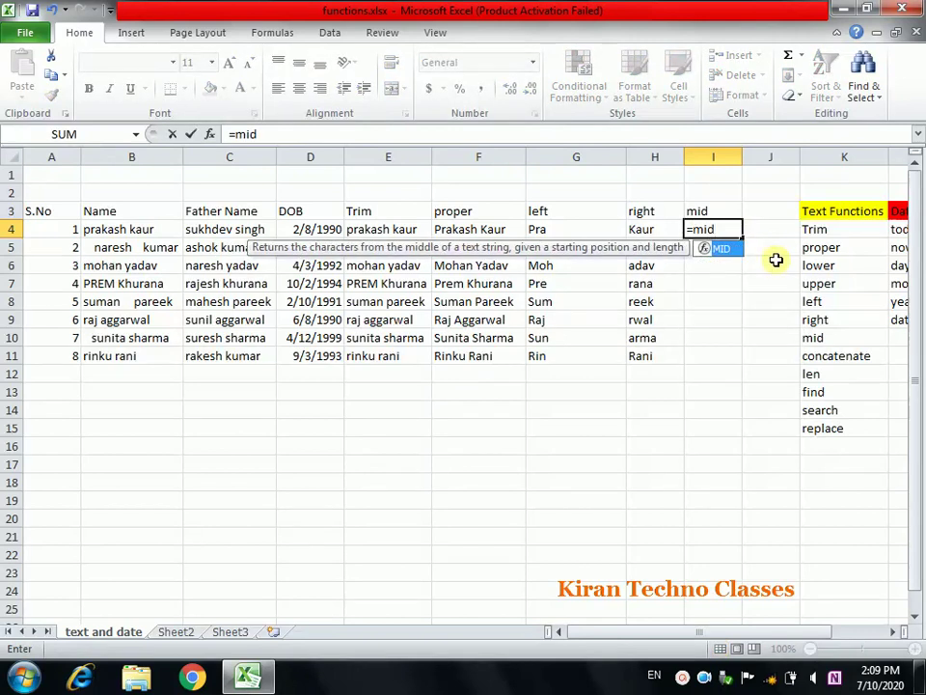
pyautogui.write('(')
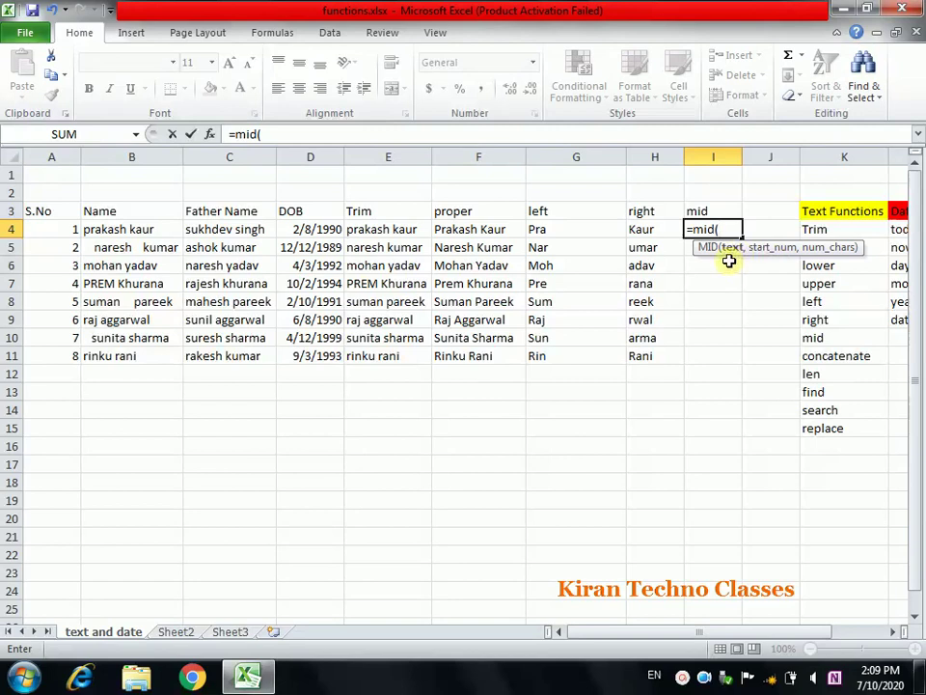
pyautogui.click(494, 229)
pyautogui.write(',')
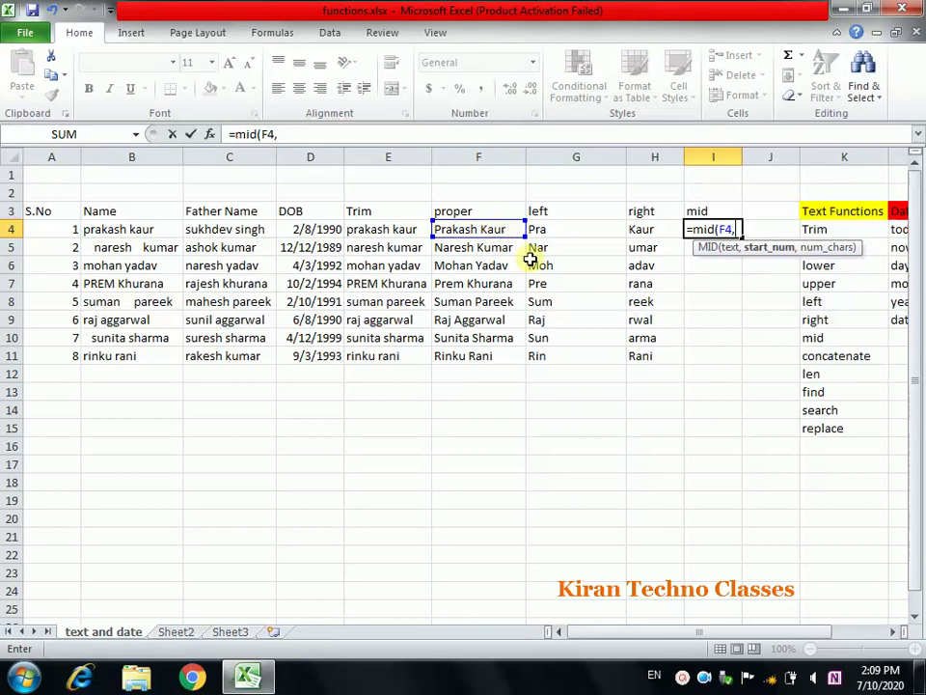
pyautogui.write('2,')
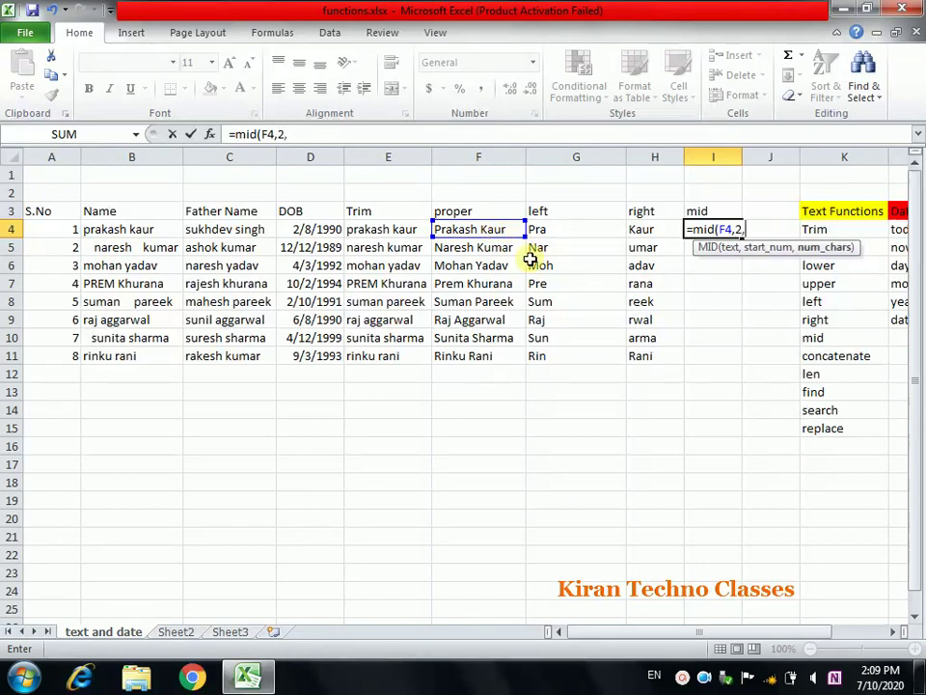
pyautogui.write('5')
pyautogui.press('Return')
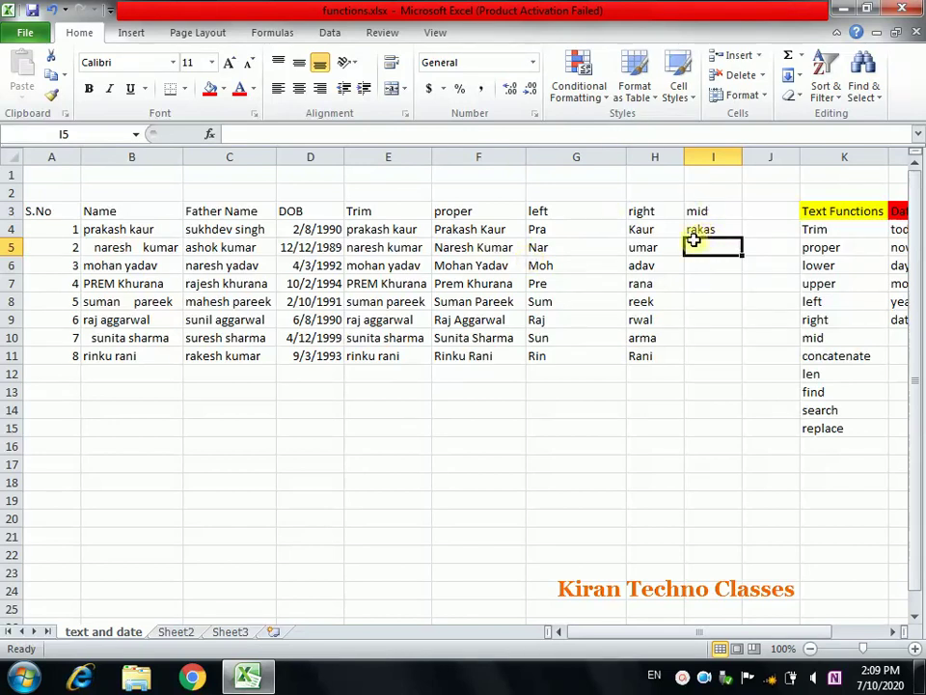
# Copy the MID formula down to I11, then select the left and right results
pyautogui.click(707, 231)
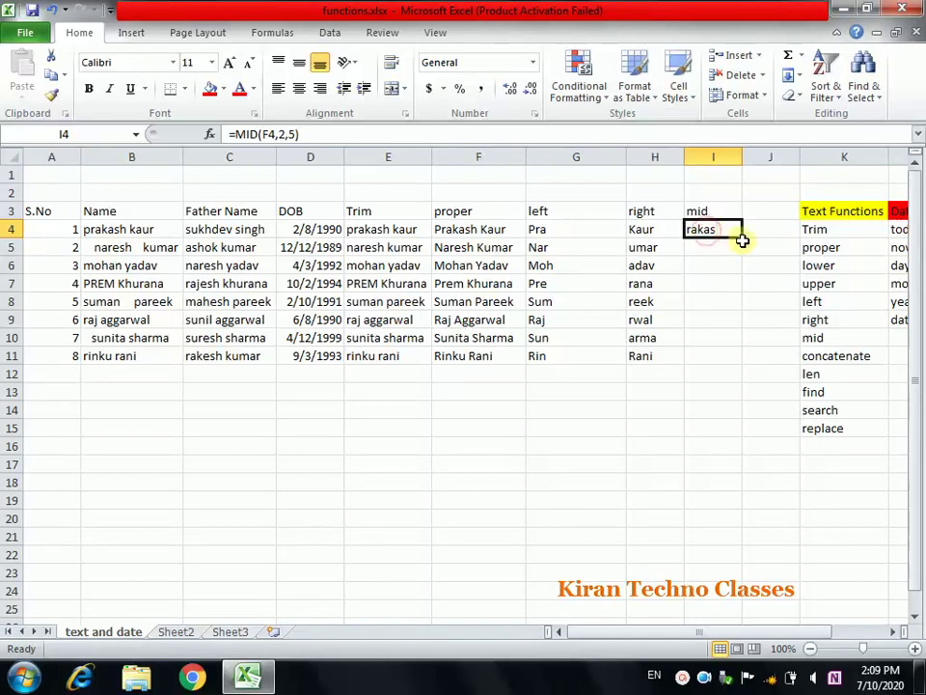
pyautogui.moveTo(742, 239); pyautogui.dragTo(748, 369)
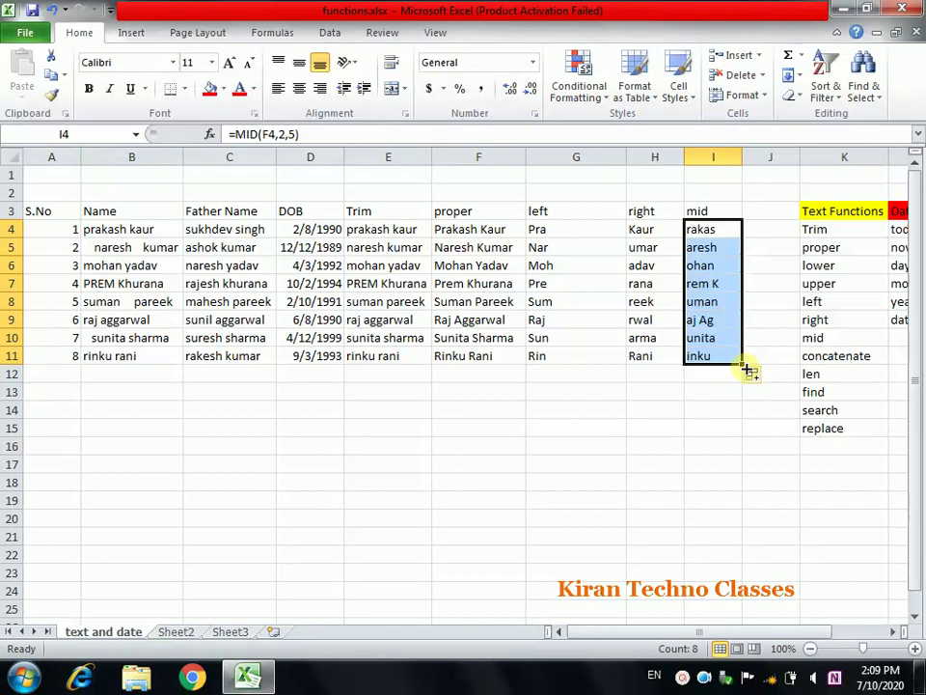
pyautogui.click(576, 265)
pyautogui.moveTo(538, 211); pyautogui.dragTo(691, 349)
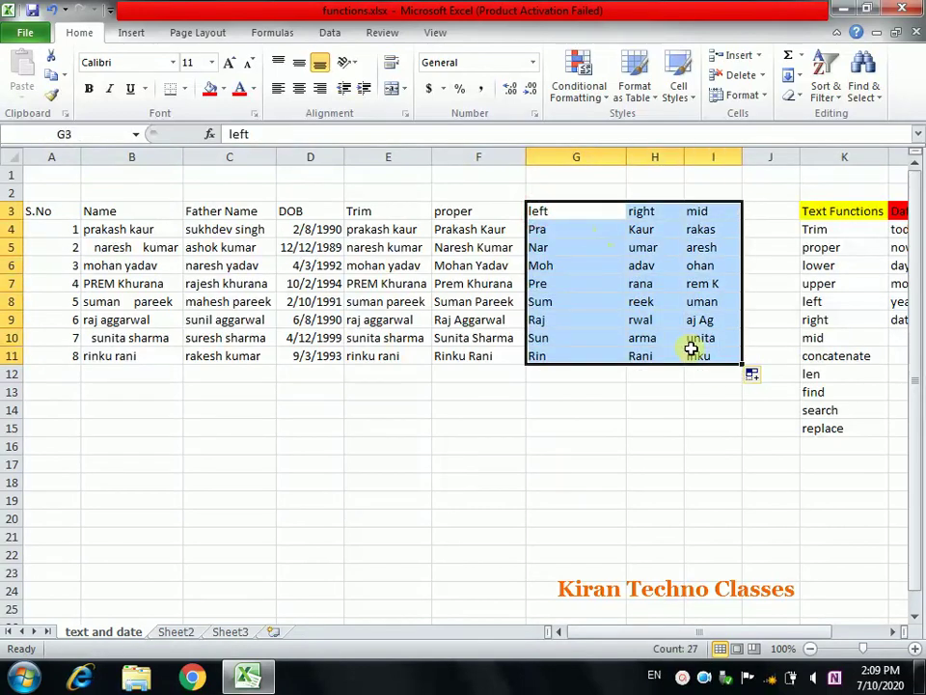
# Delete the contents of G3:I11 and select G3
pyautogui.click(691, 349)
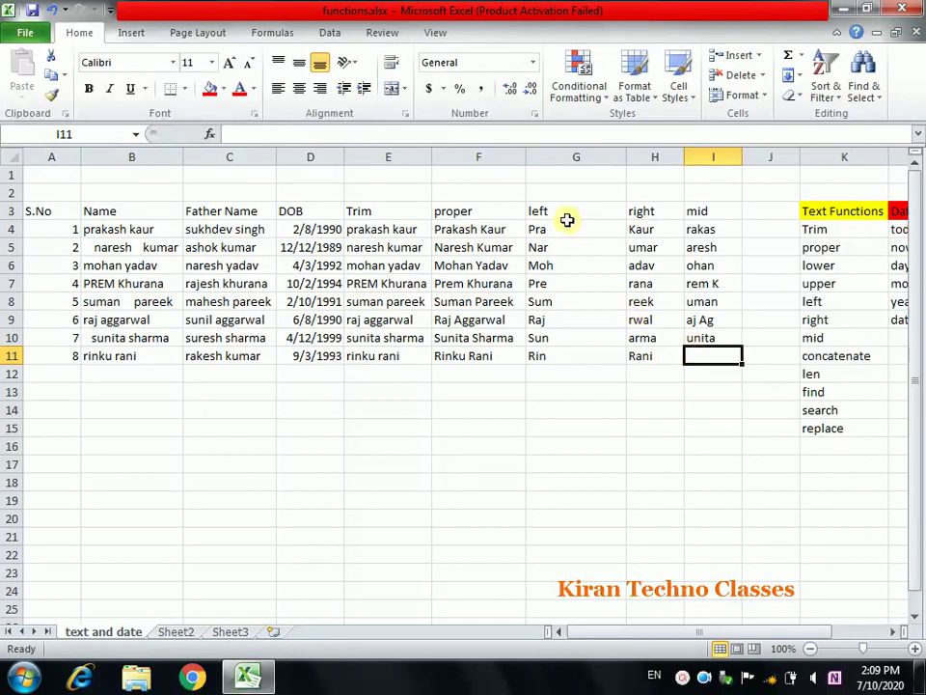
pyautogui.moveTo(566, 214); pyautogui.dragTo(720, 355)
pyautogui.press('Delete')
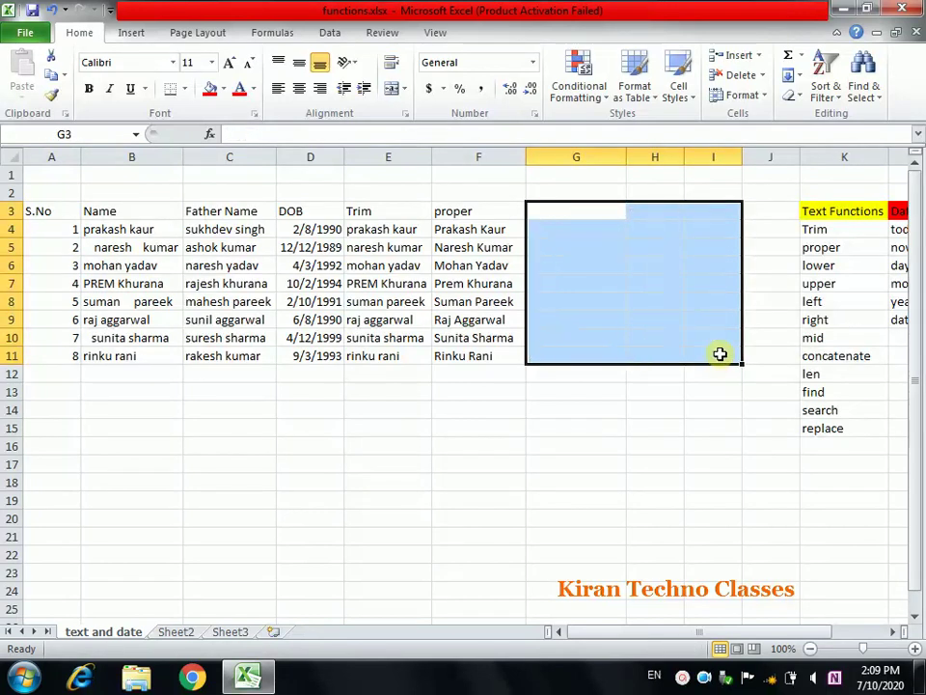
pyautogui.click(662, 335)
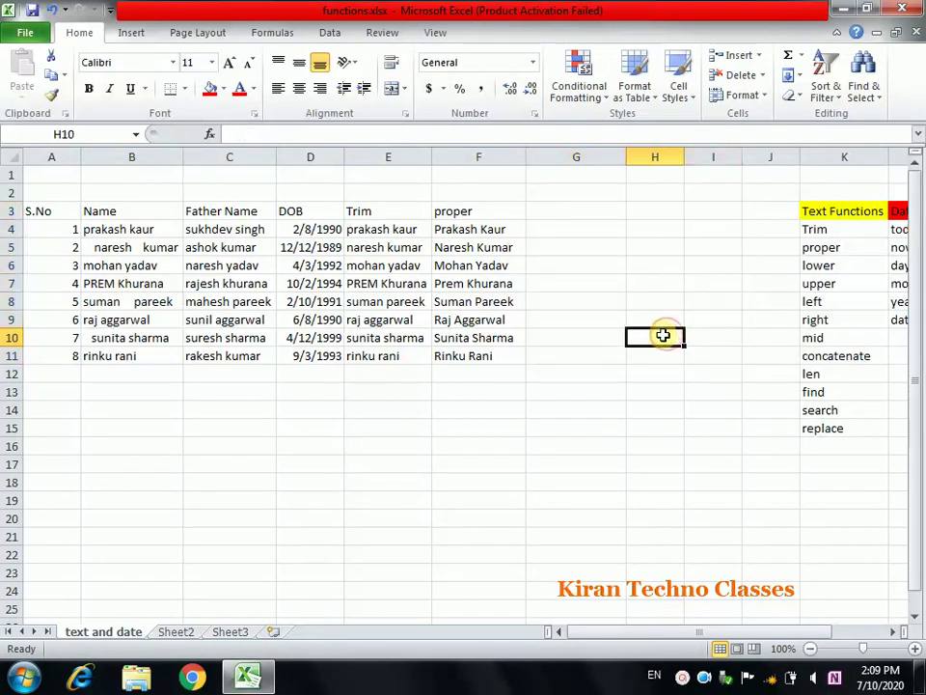
pyautogui.click(566, 223)
pyautogui.click(560, 213)
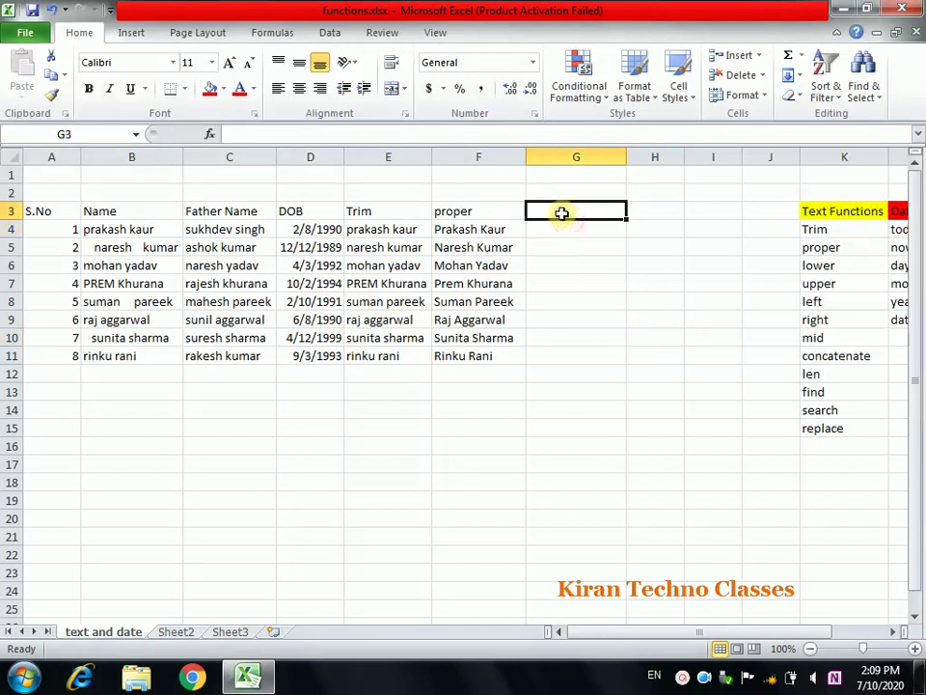
# Head G3 'concatenate' and enter =CONCATENATE(F4,C4) in G4
pyautogui.write('concatenate')
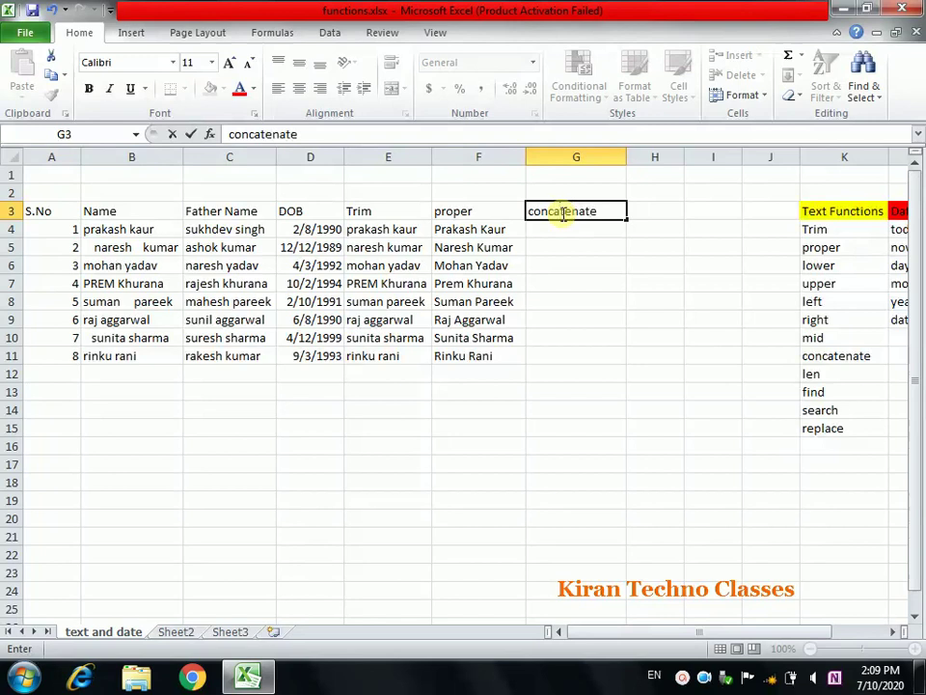
pyautogui.press('Return')
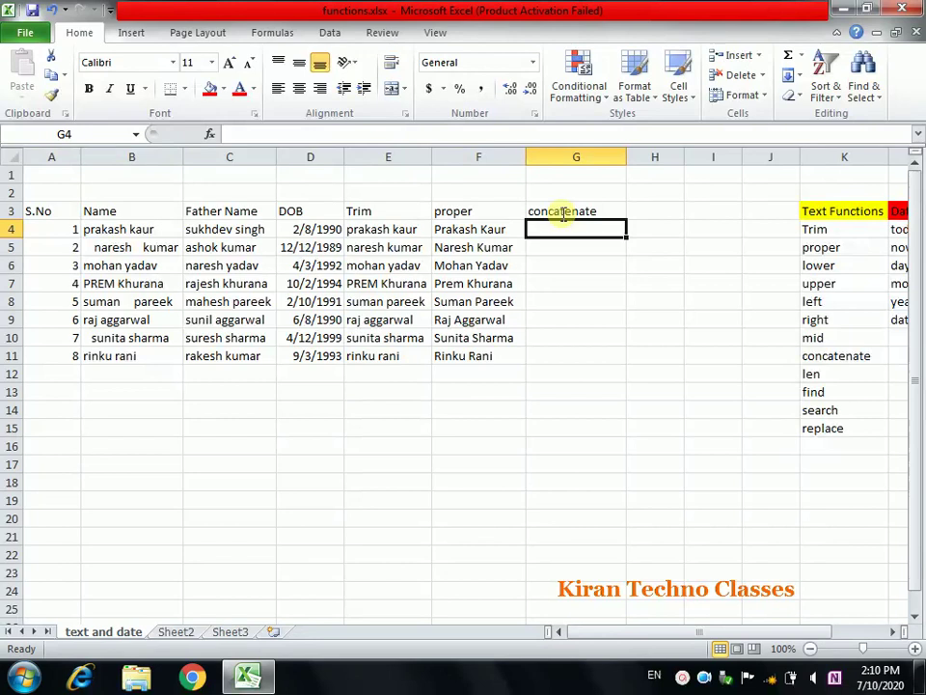
pyautogui.write('=')
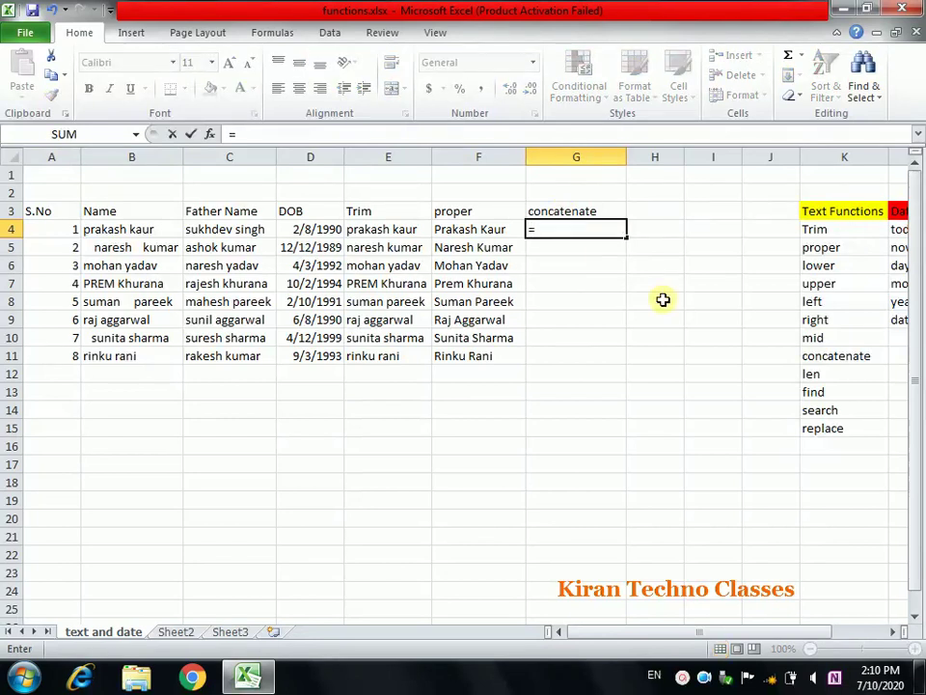
pyautogui.write('co')
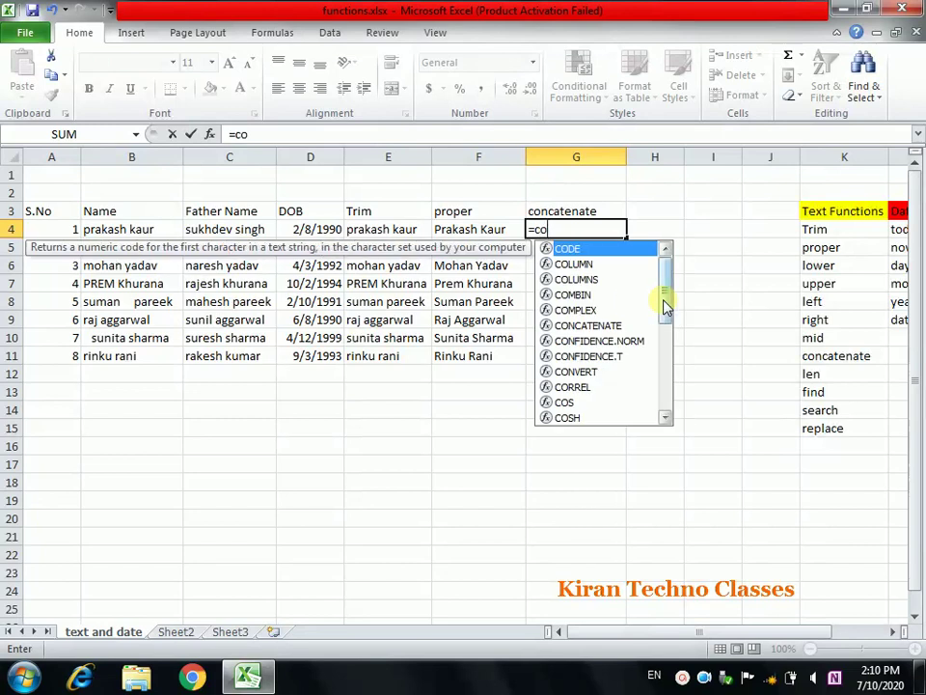
pyautogui.write('ca')
pyautogui.press('BackSpace')
pyautogui.press('BackSpace')
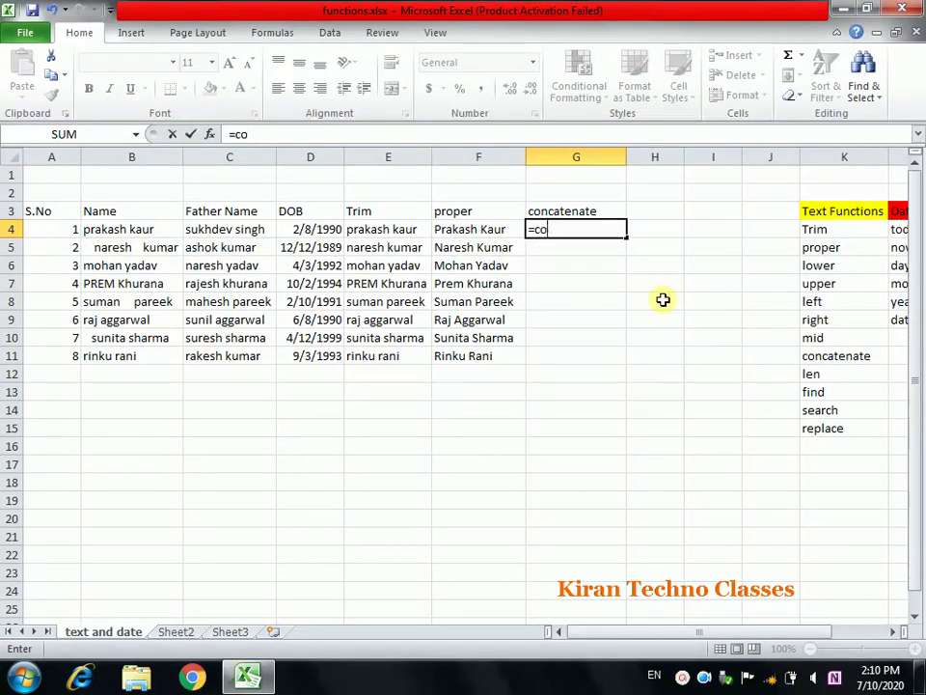
pyautogui.write('nc')
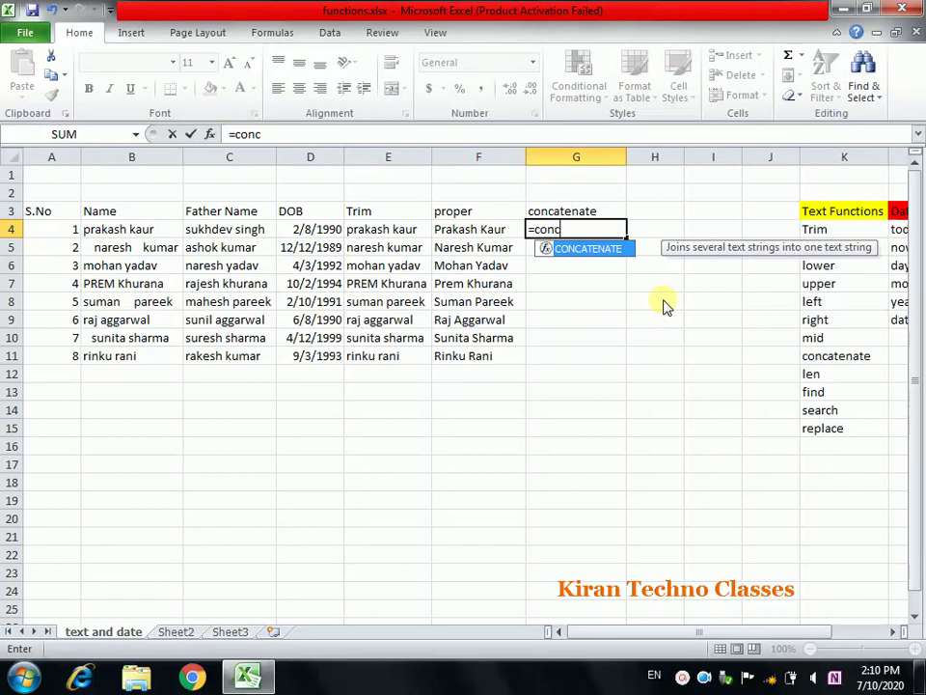
pyautogui.write('atenate')
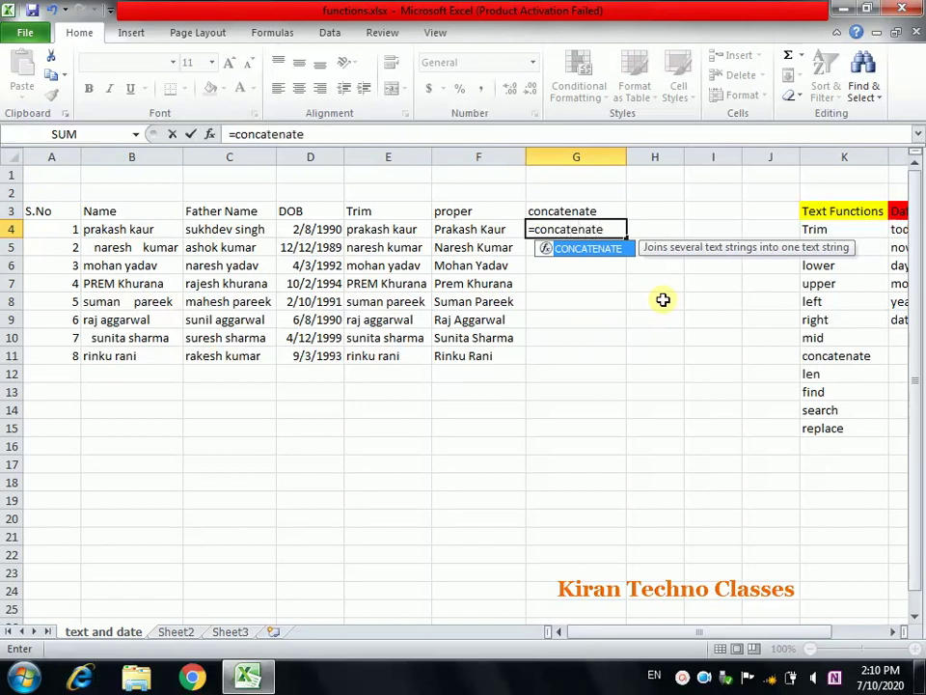
pyautogui.write('(')
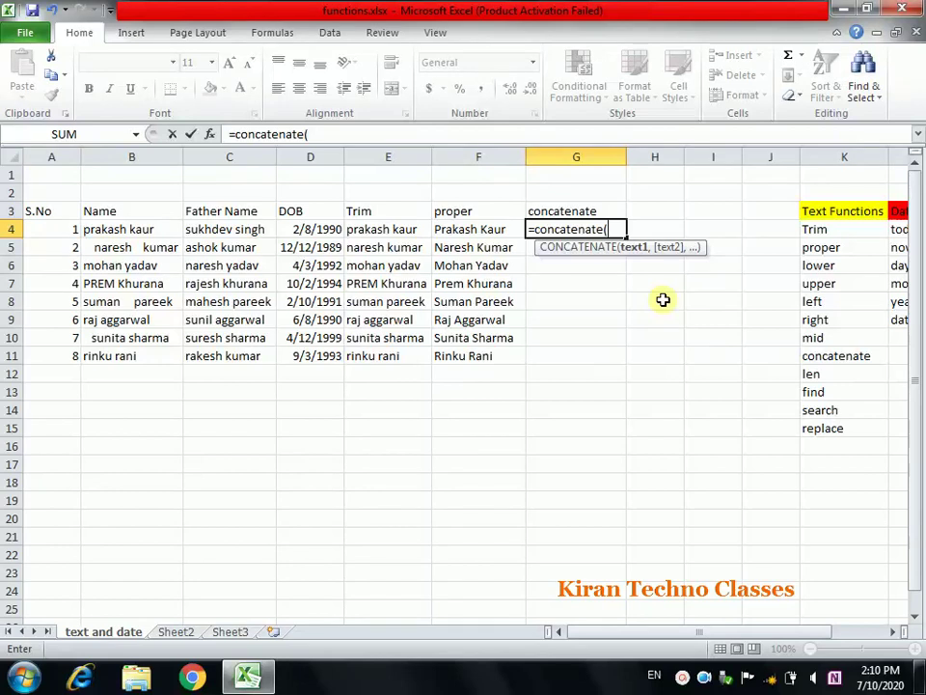
pyautogui.click(476, 229)
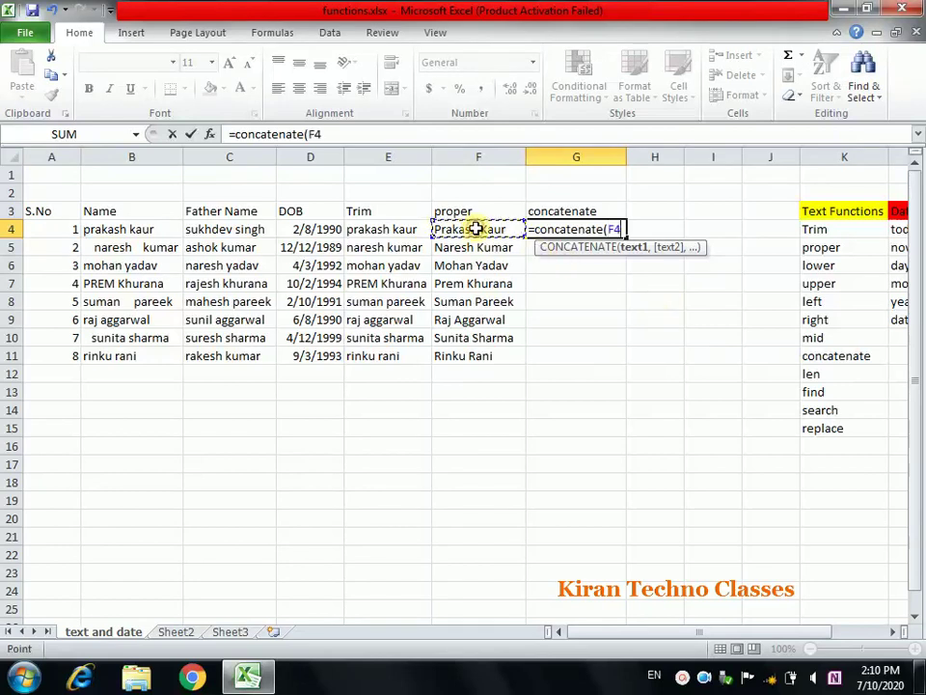
pyautogui.write(',')
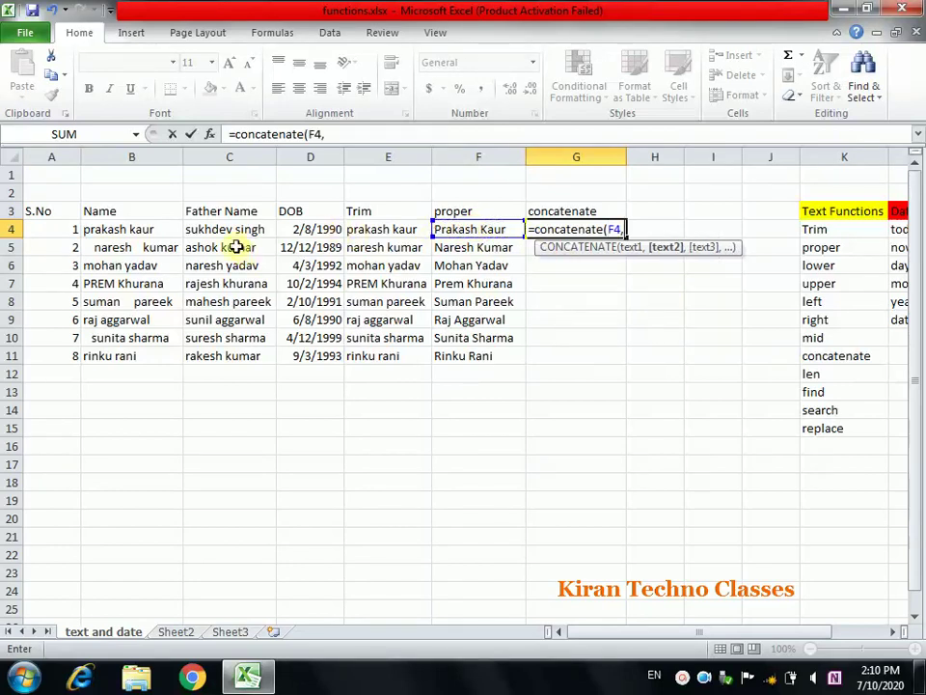
pyautogui.click(234, 231)
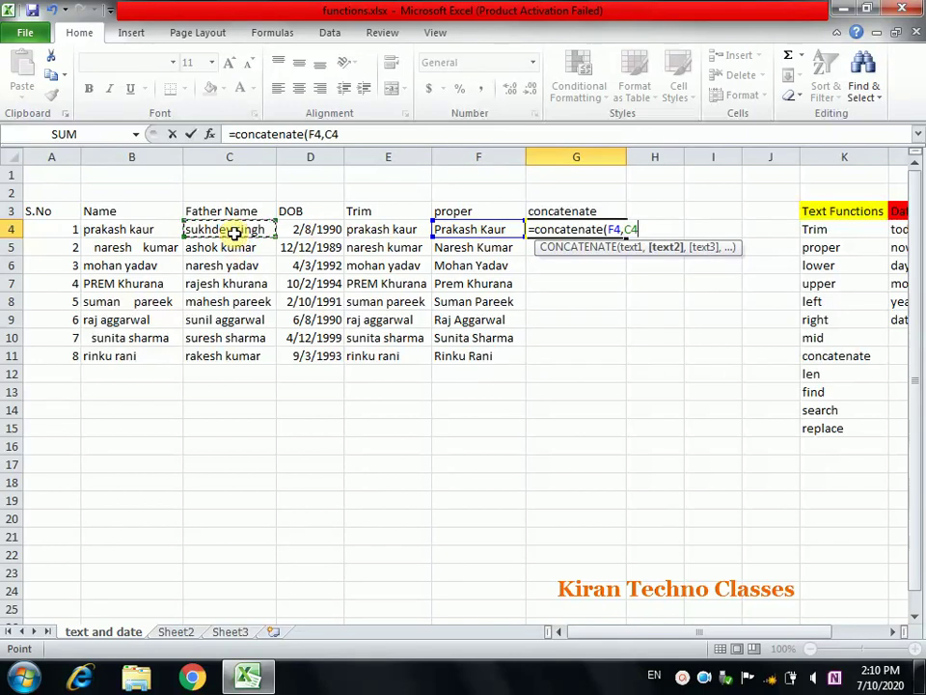
pyautogui.write(')')
pyautogui.press('Return')
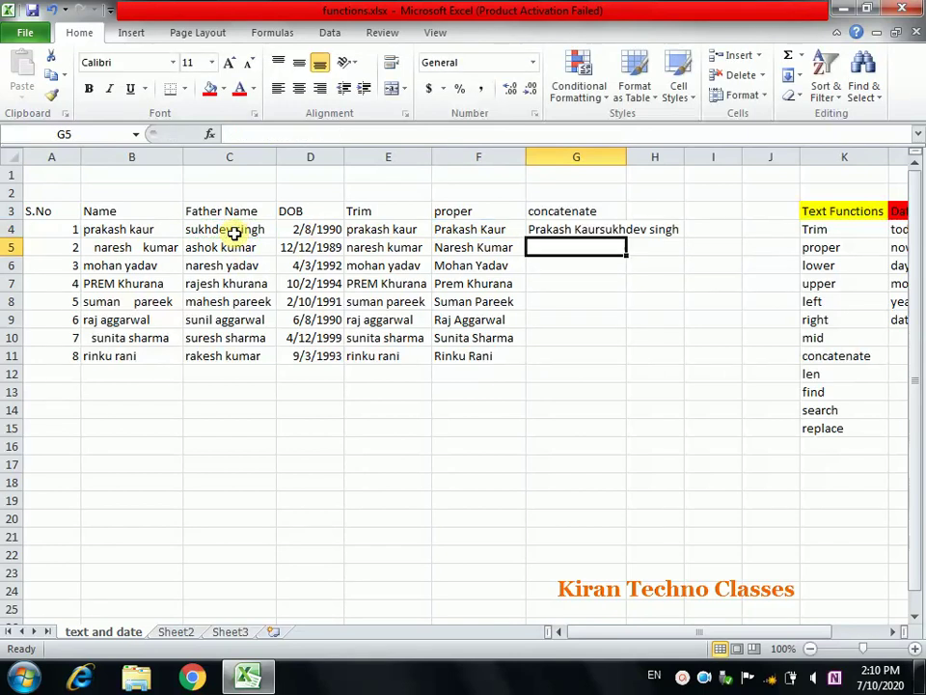
# Autofit column G and fill the CONCATENATE formula down to G11
pyautogui.doubleClick(626, 158)
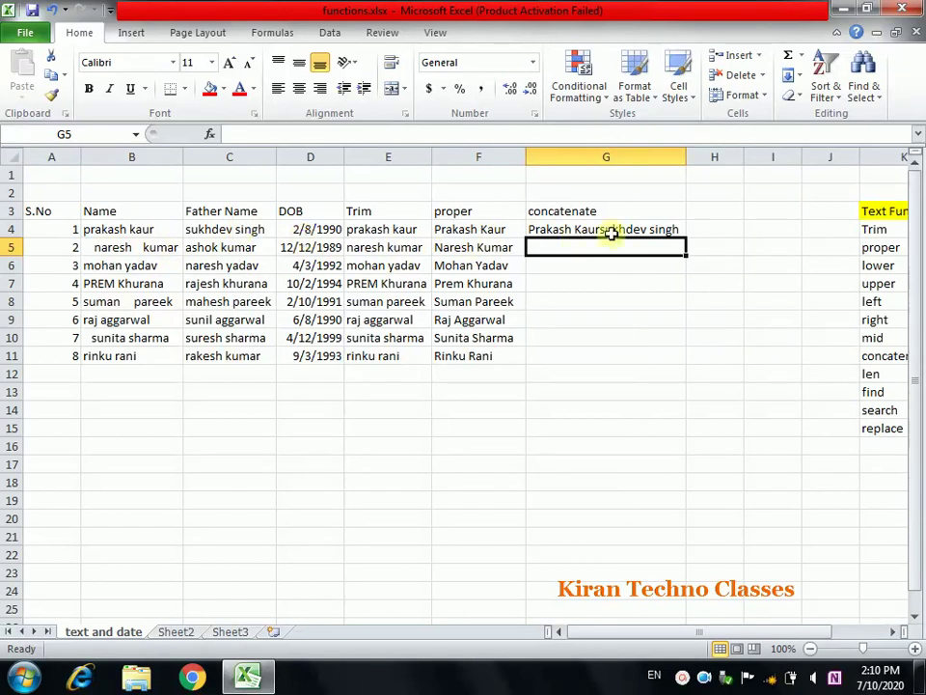
pyautogui.click(557, 231)
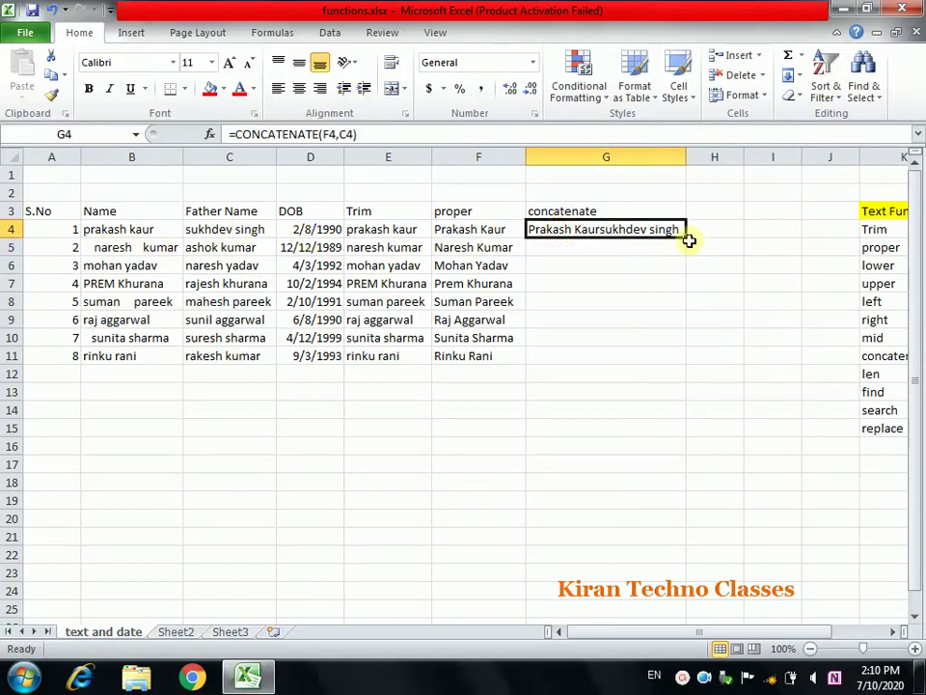
pyautogui.moveTo(687, 238); pyautogui.dragTo(680, 361)
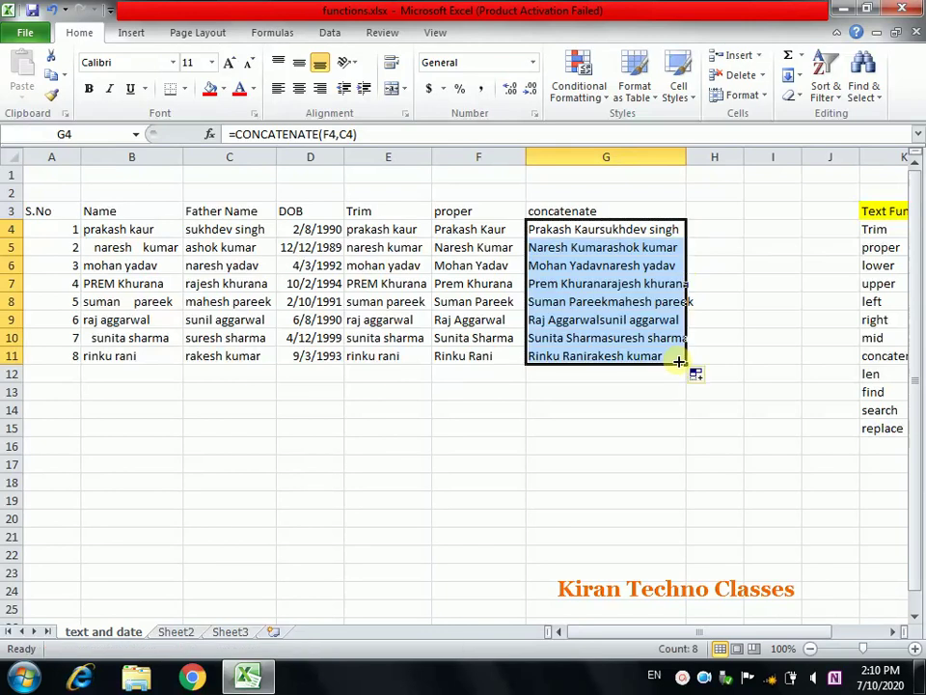
pyautogui.click(707, 425)
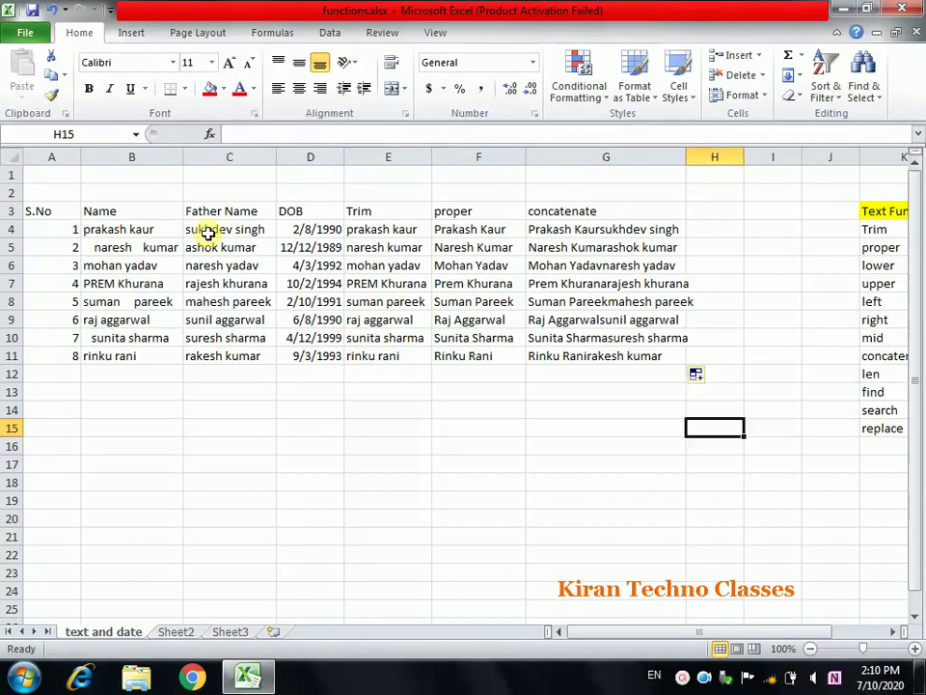
# Undo the concatenate column and head G3 'len'
pyautogui.hotkey('ctrl', 'z')
pyautogui.hotkey('ctrl', 'z')
pyautogui.hotkey('ctrl', 'z')
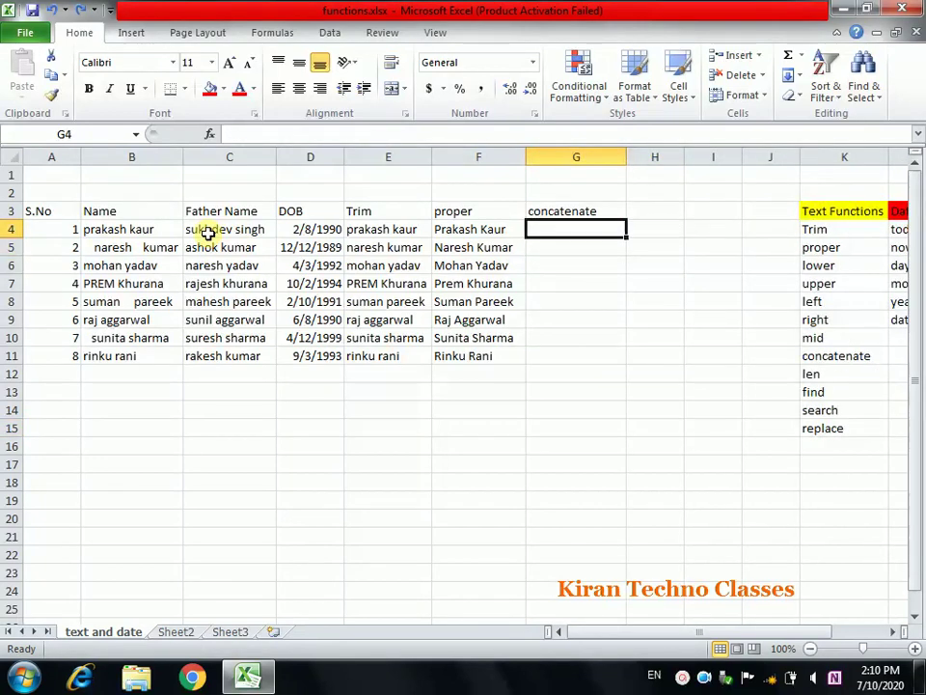
pyautogui.hotkey('ctrl', 'z')
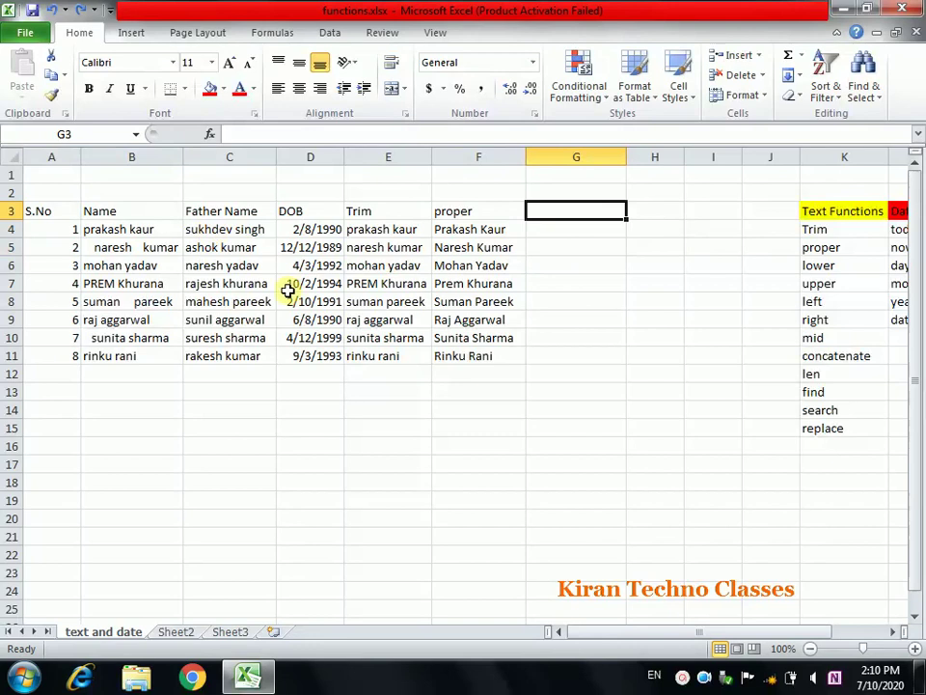
pyautogui.write('l')
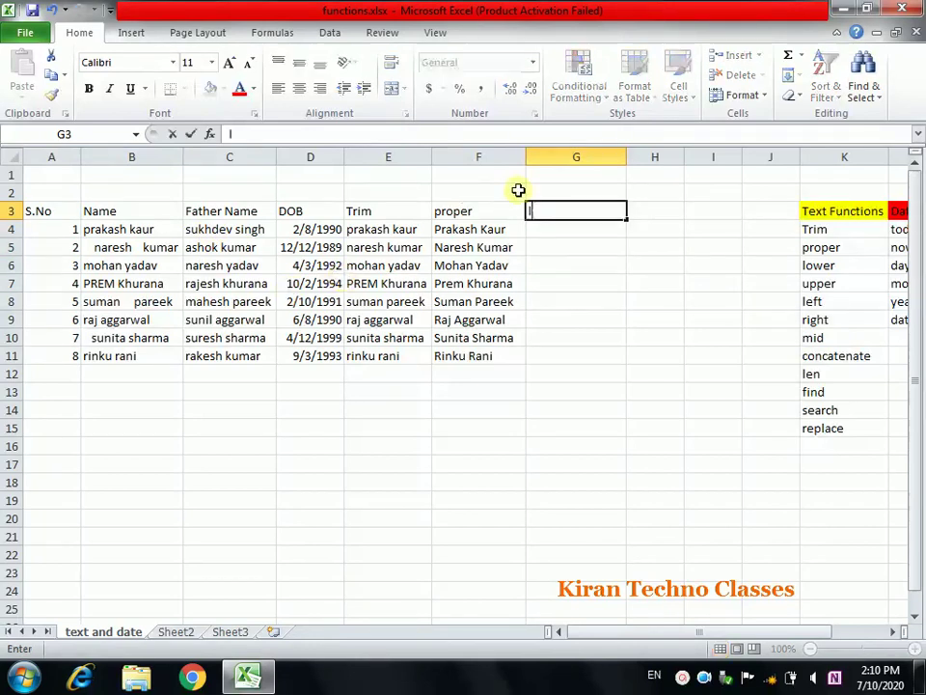
pyautogui.write('en')
pyautogui.press('Return')
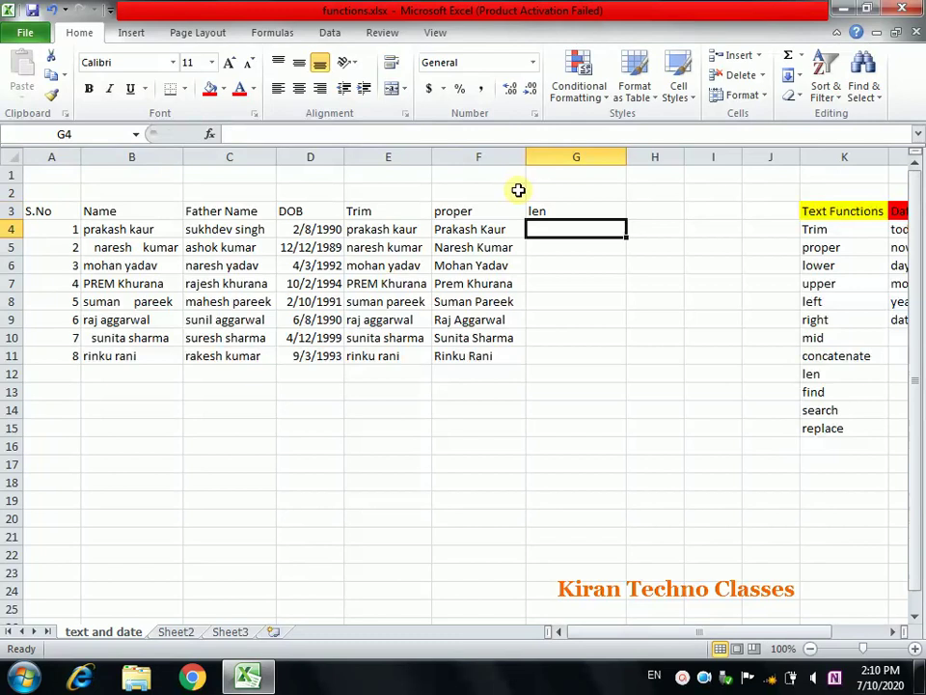
pyautogui.write('=len')
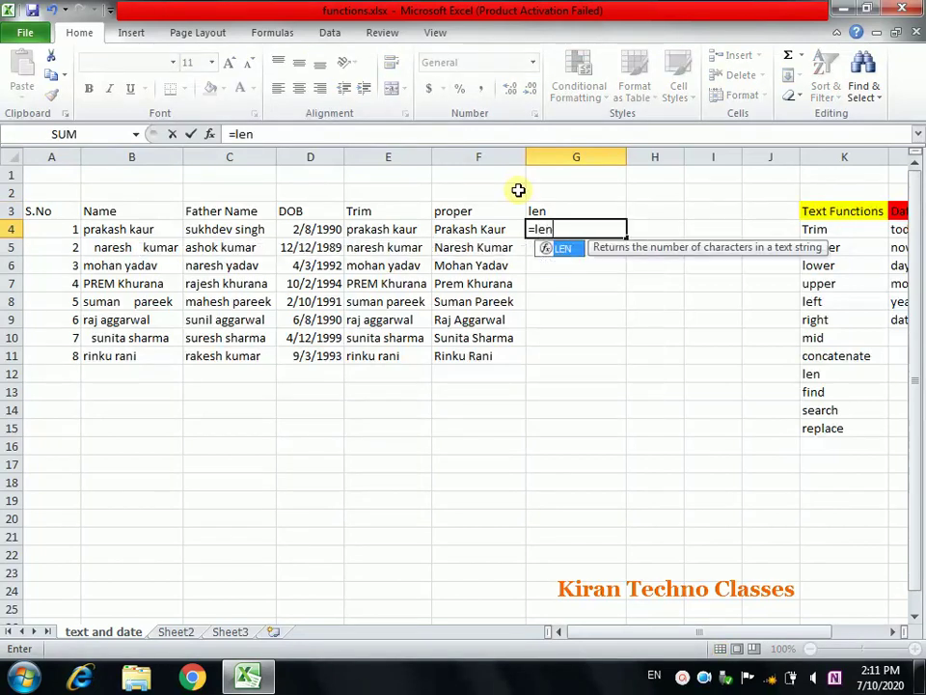
pyautogui.click(452, 231)
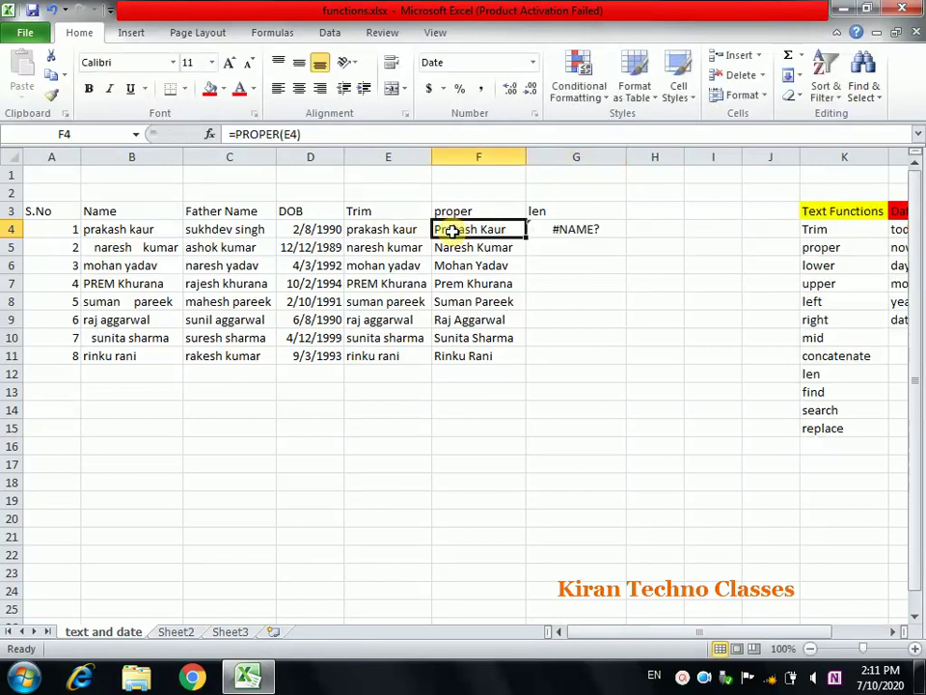
pyautogui.click(543, 230)
pyautogui.write('=')
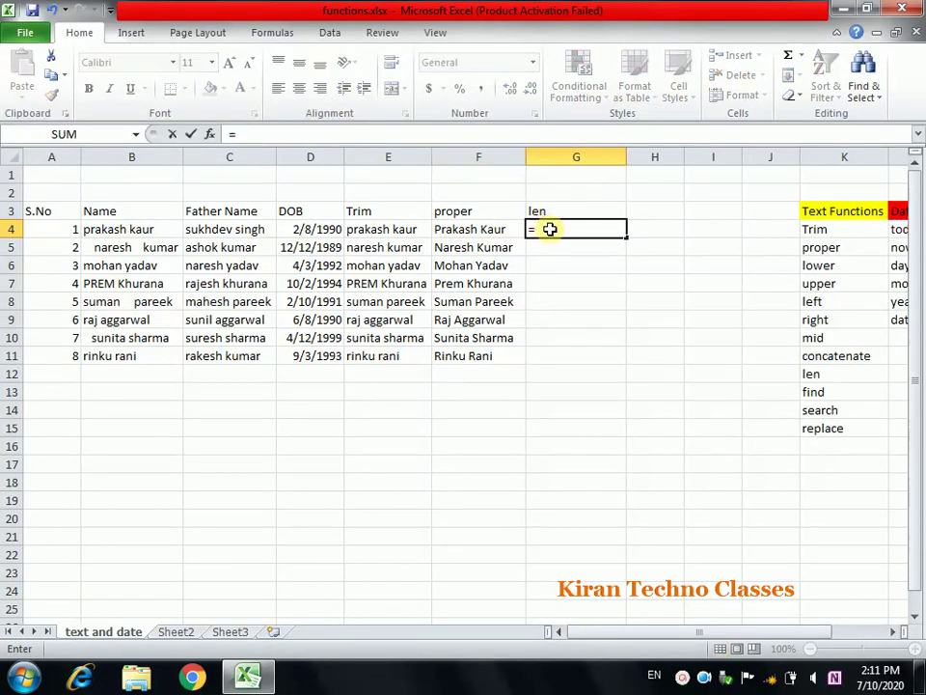
pyautogui.write('len(')
pyautogui.click(488, 229)
pyautogui.write(')')
pyautogui.press('Return')
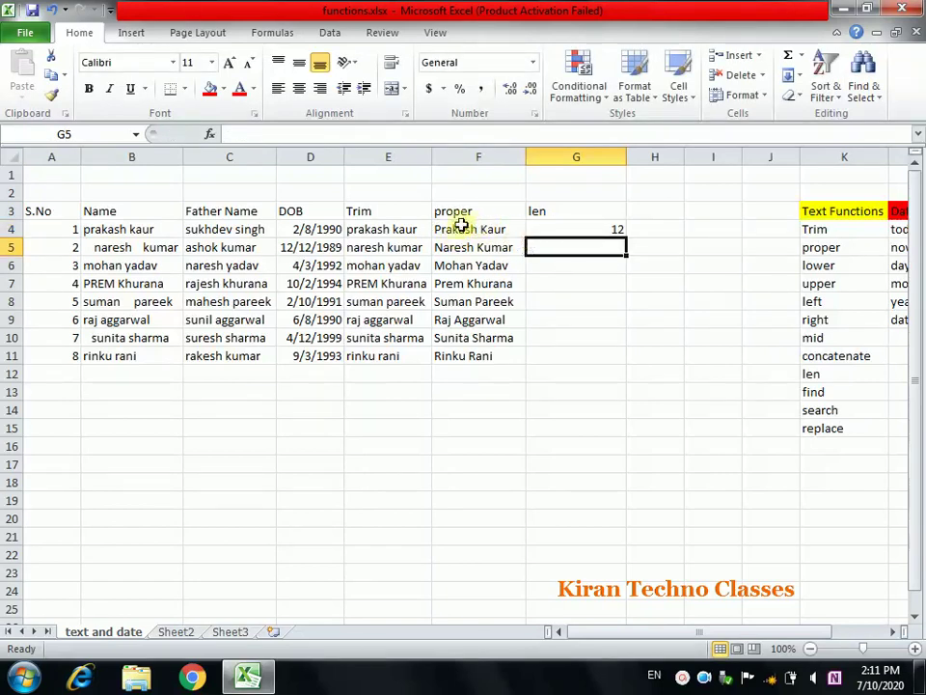
pyautogui.click(458, 232)
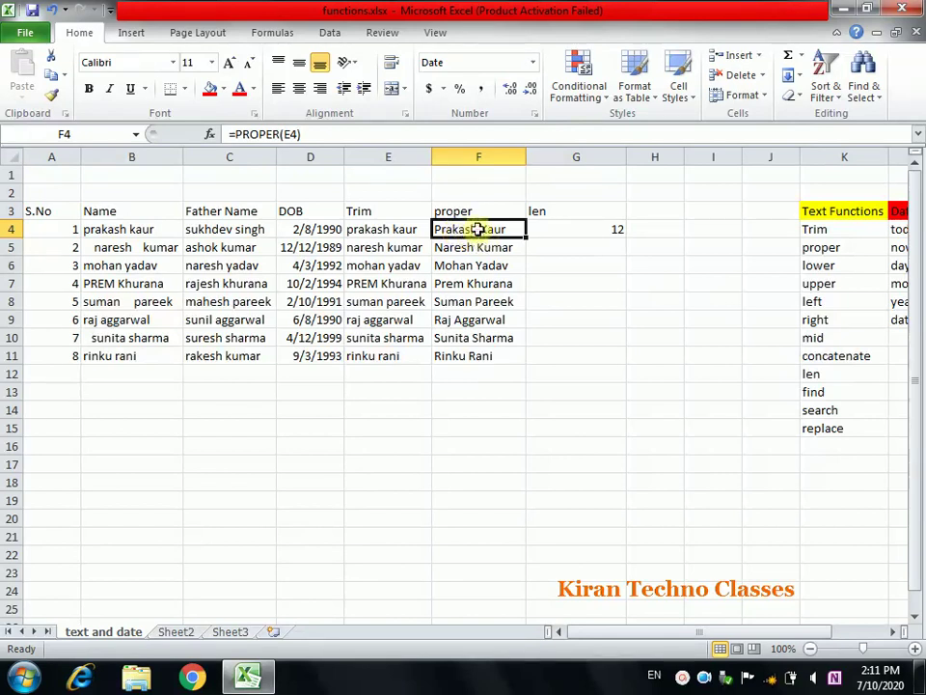
# Fill =LEN(F4) down G4:G11, then select G3:G11
pyautogui.click(612, 229)
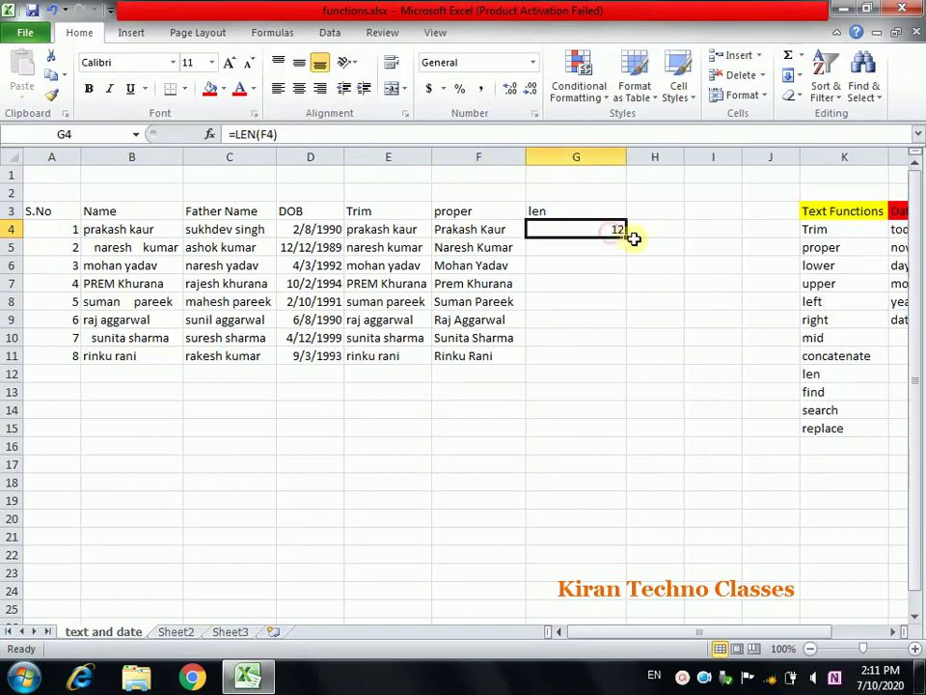
pyautogui.moveTo(625, 236); pyautogui.dragTo(614, 361)
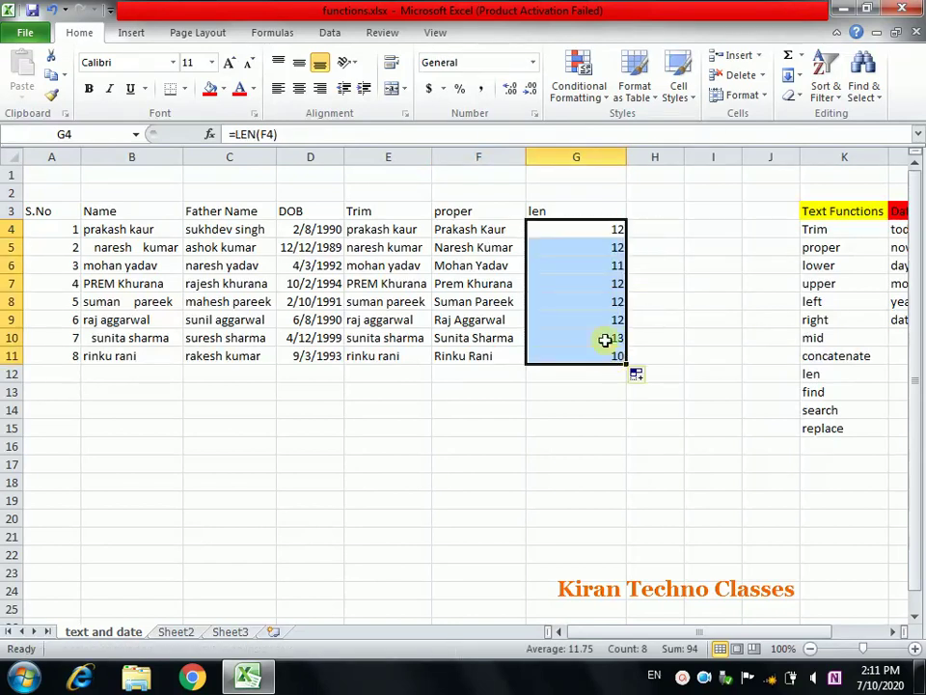
pyautogui.click(597, 305)
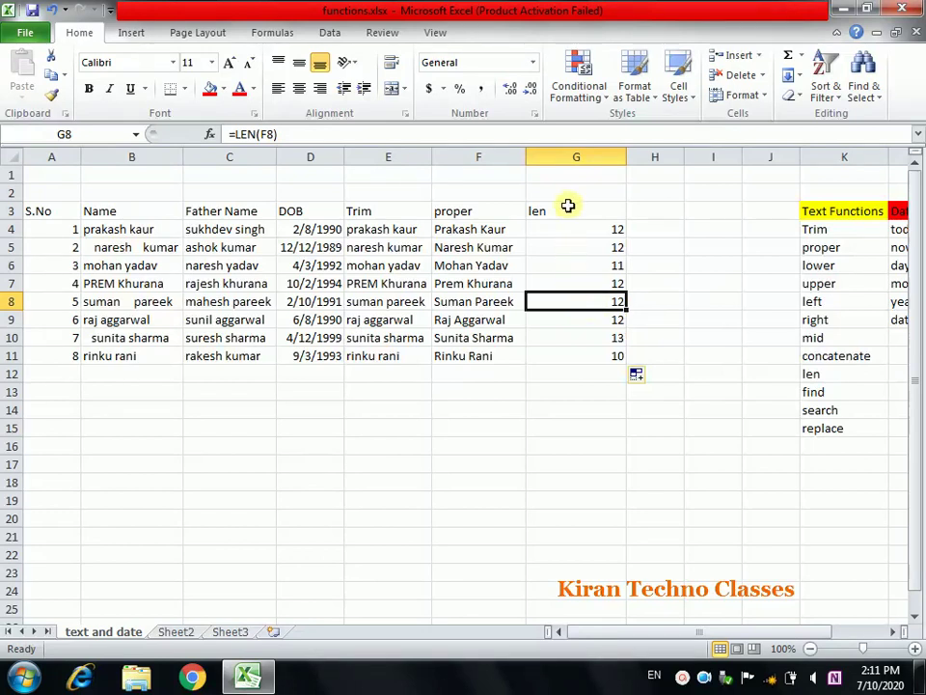
pyautogui.moveTo(569, 205); pyautogui.dragTo(567, 358)
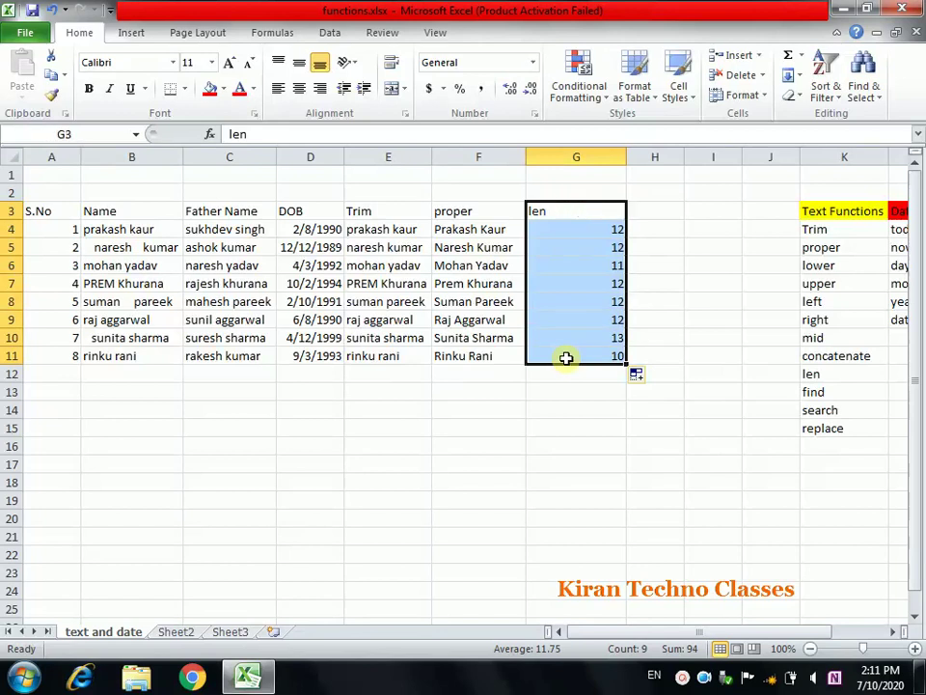
# Clear the len results from G3:G11 and close the accidental Help window
pyautogui.press('Delete')
pyautogui.write('=')
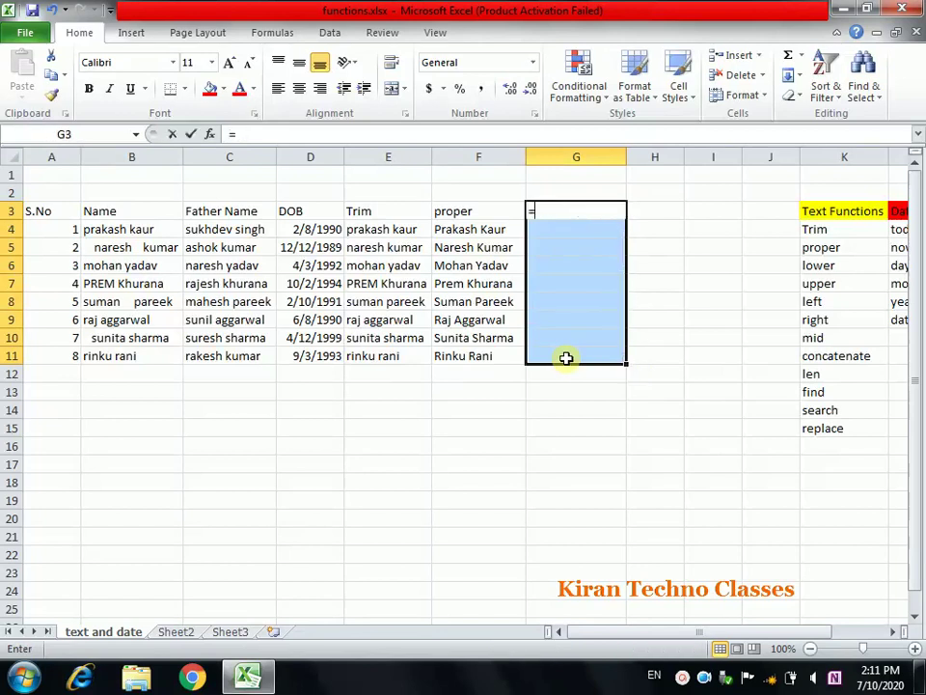
pyautogui.press('BackSpace')
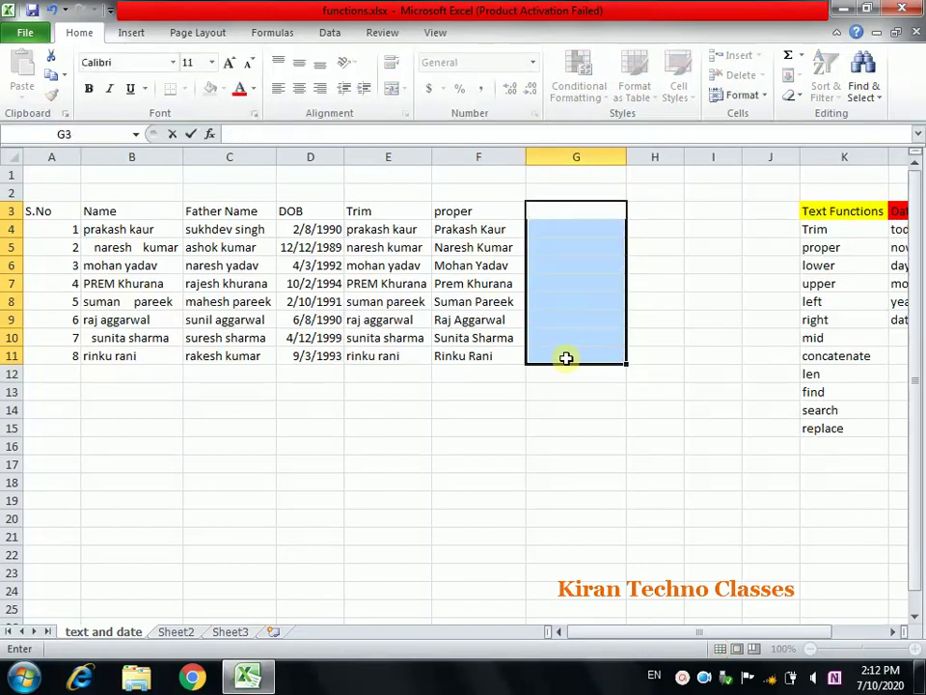
pyautogui.press('F1')
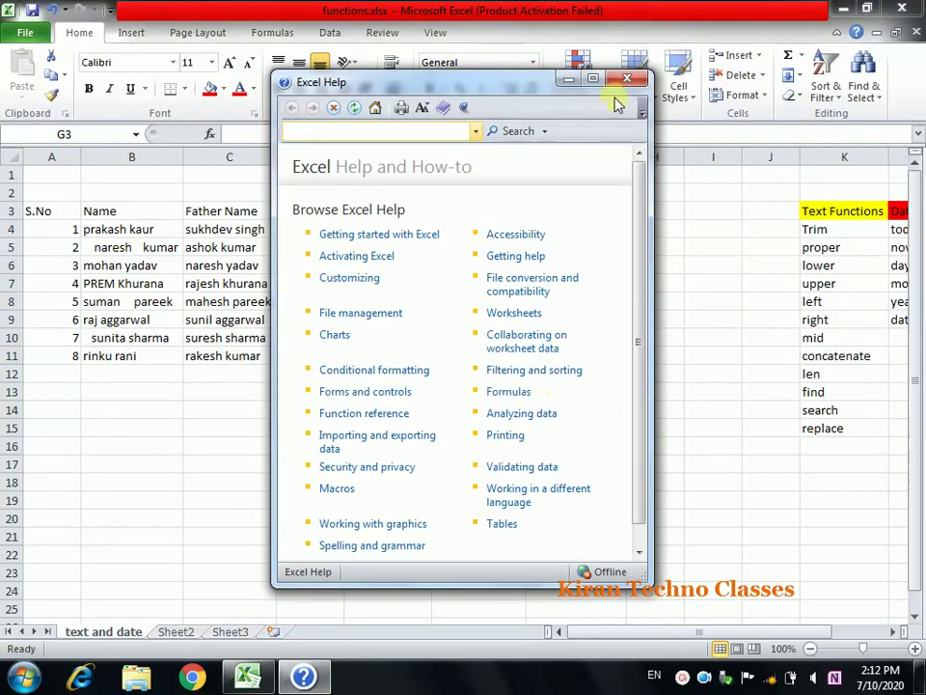
pyautogui.click(623, 81)
# Enter the header 'find' in G3
pyautogui.click(570, 209)
pyautogui.write('find')
pyautogui.press('Return')
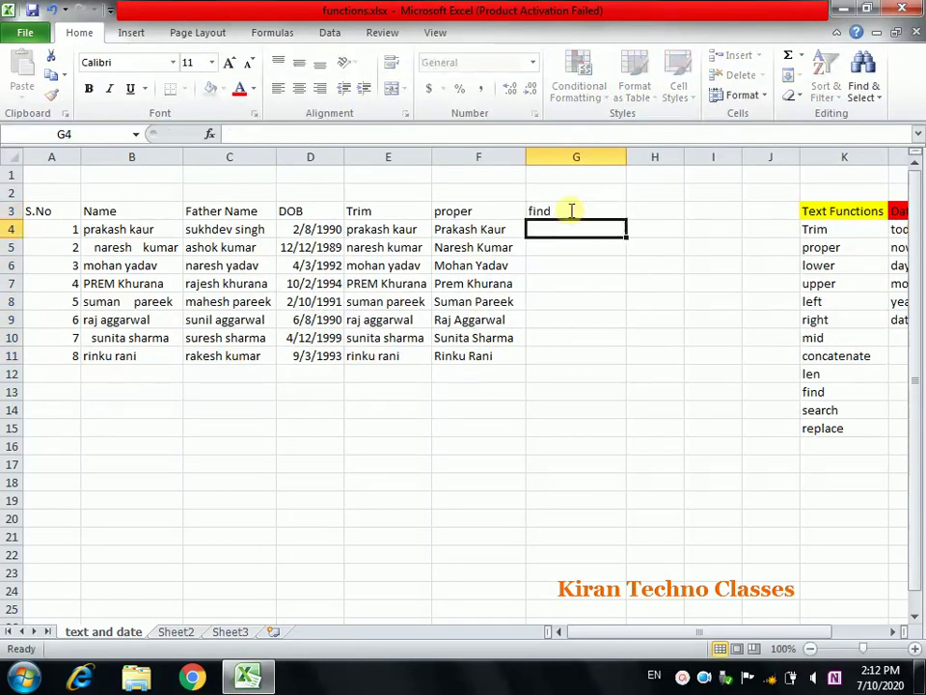
# Enter =FIND(F4,"h") in G4, which returns #VALUE!
pyautogui.write('=')
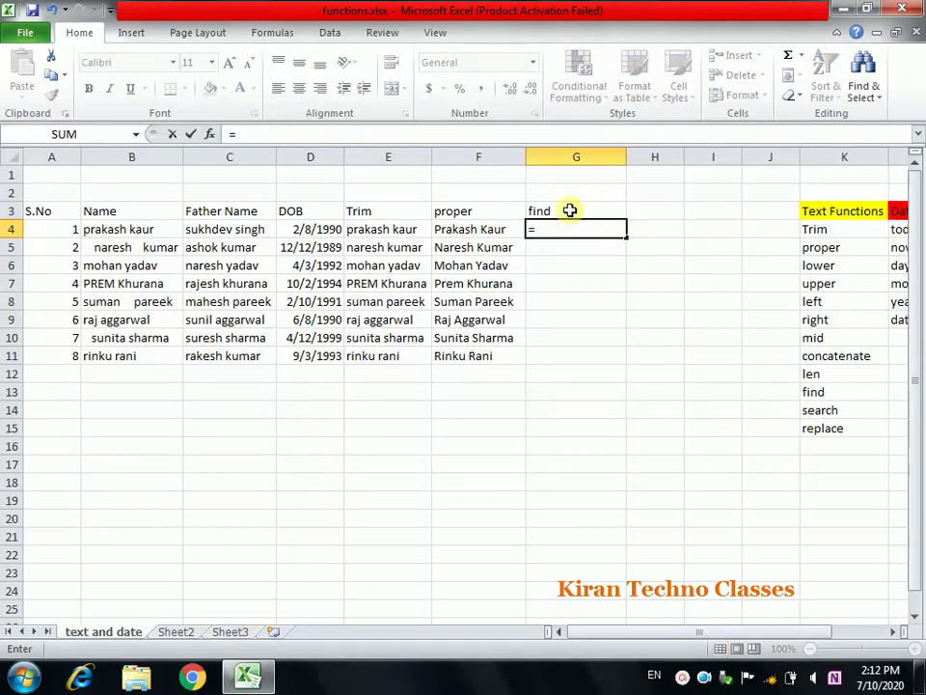
pyautogui.write('find(')
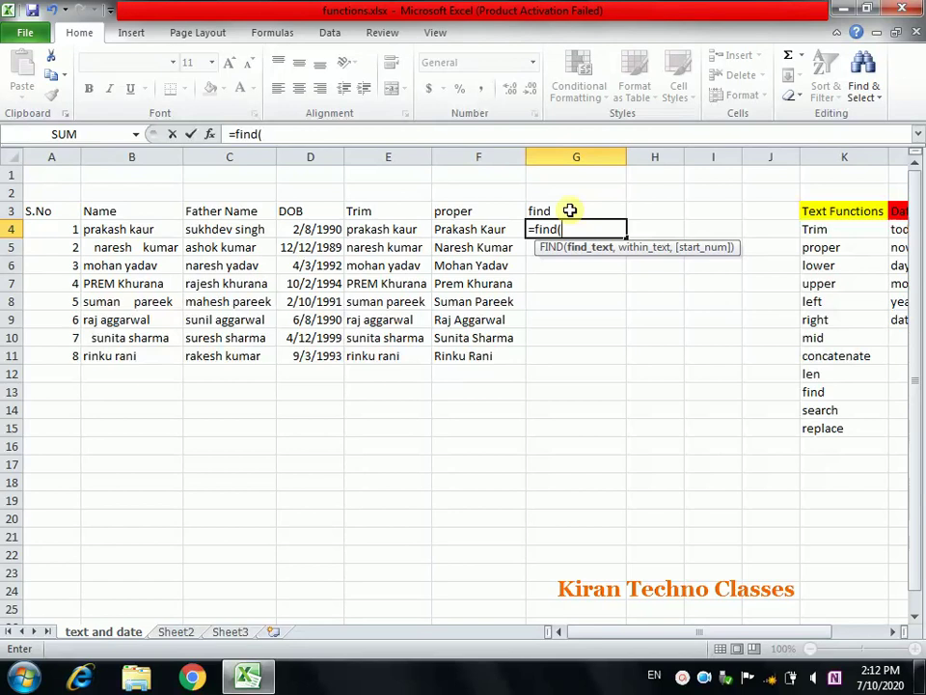
pyautogui.click(490, 230)
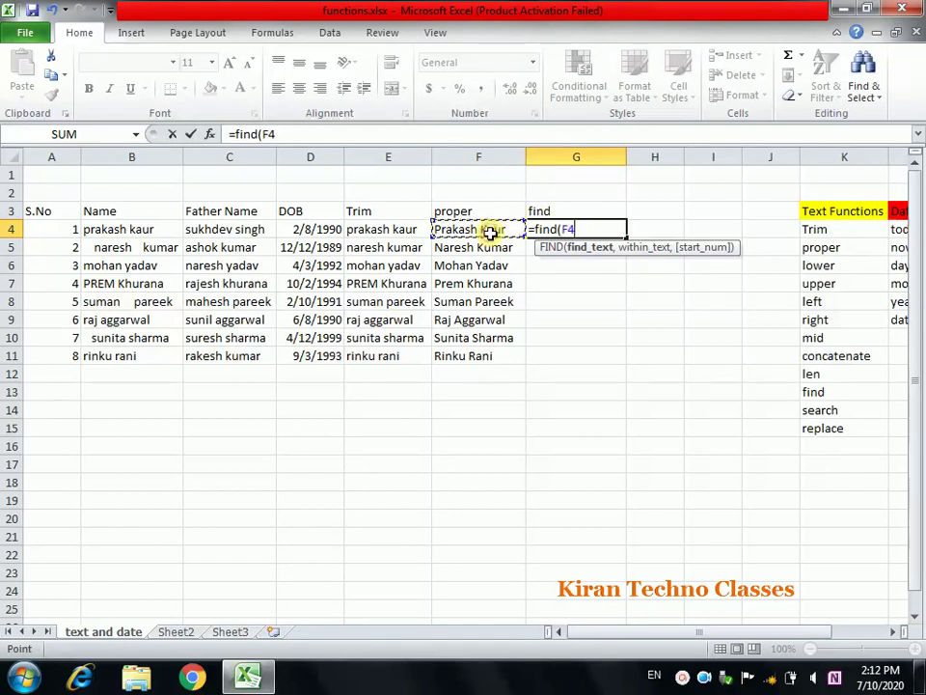
pyautogui.write(',')
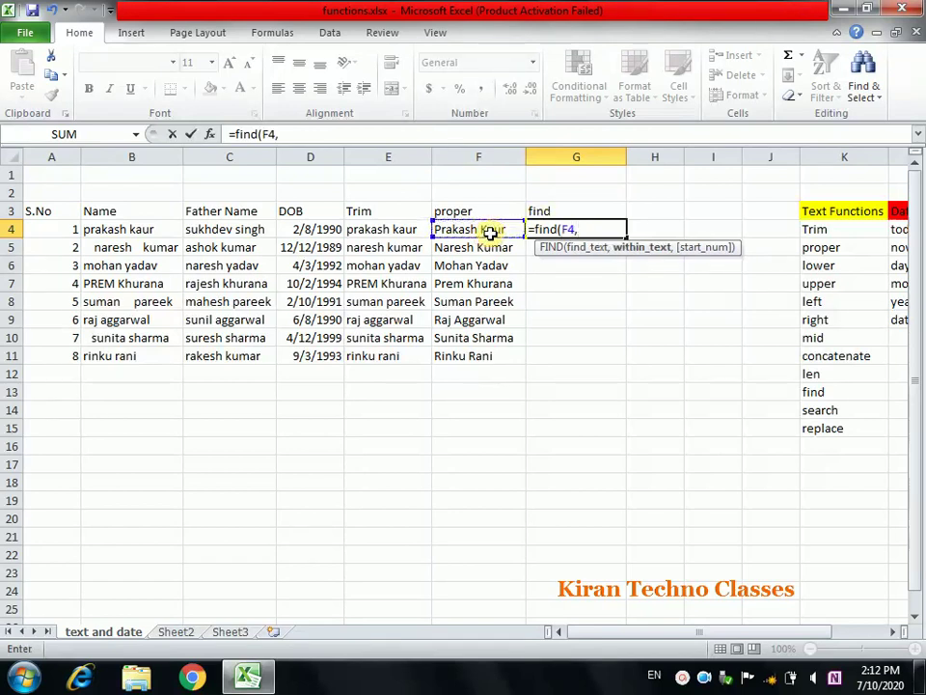
pyautogui.write('"h')
pyautogui.press('Return')
# Re-enter G4 as =FIND("h",F4), returning 7
pyautogui.click(541, 232)
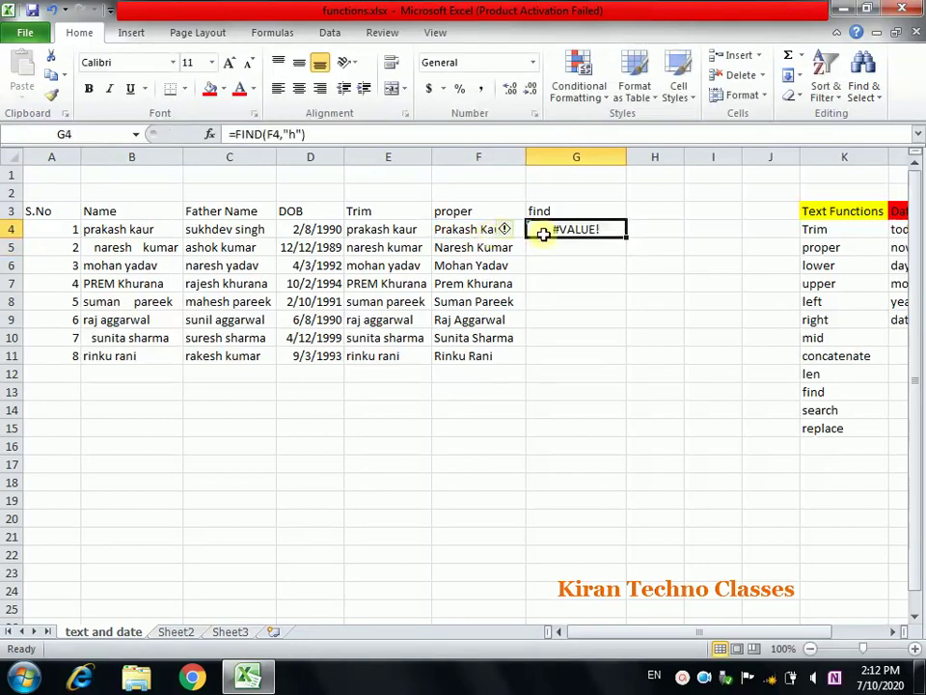
pyautogui.write('=')
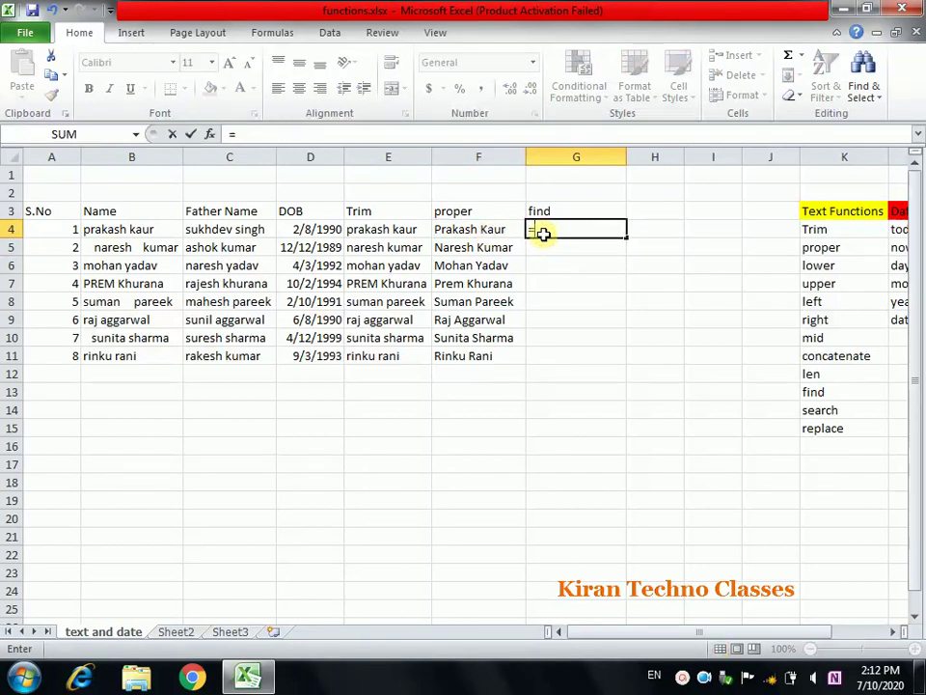
pyautogui.write('find("')
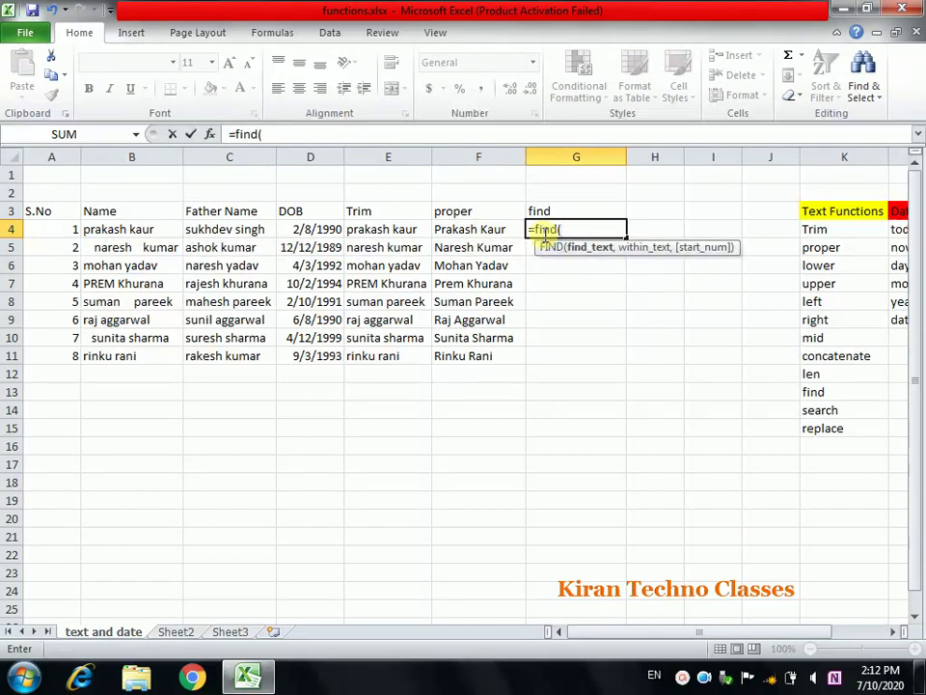
pyautogui.write('h"')
pyautogui.write(',')
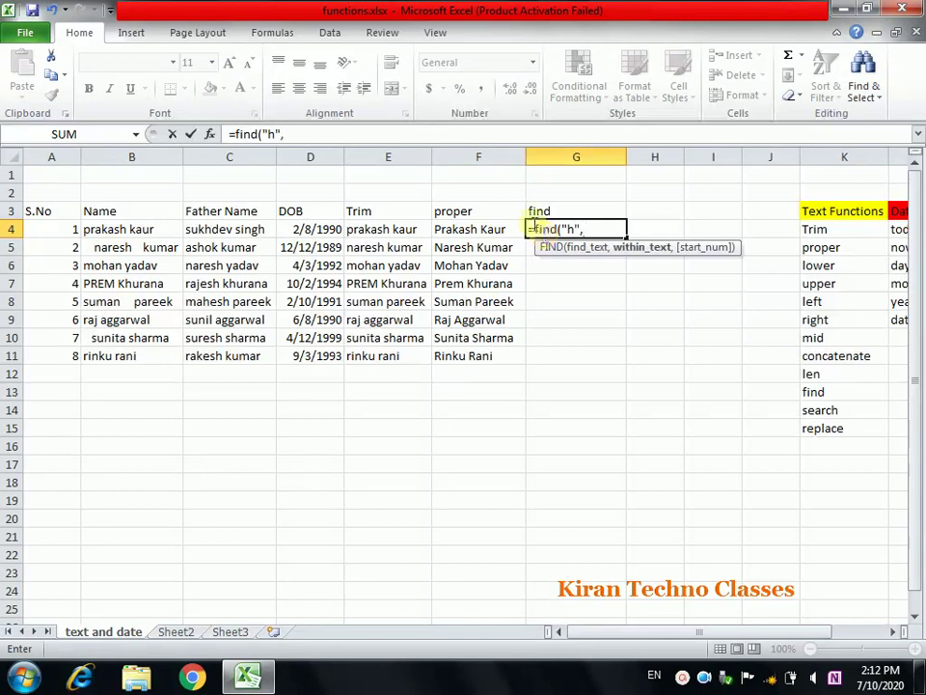
pyautogui.click(468, 229)
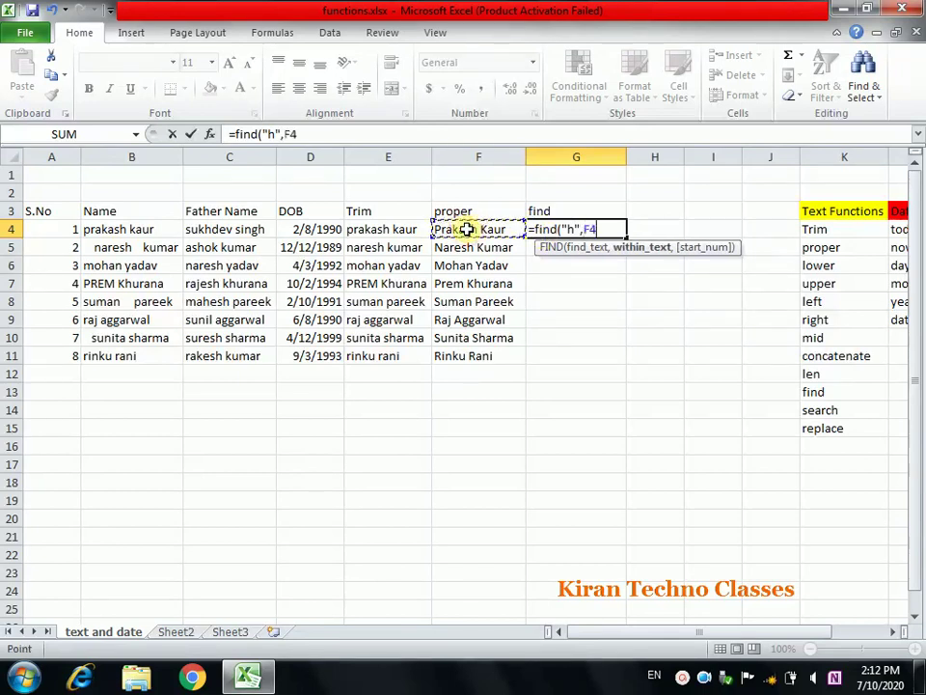
pyautogui.write(')')
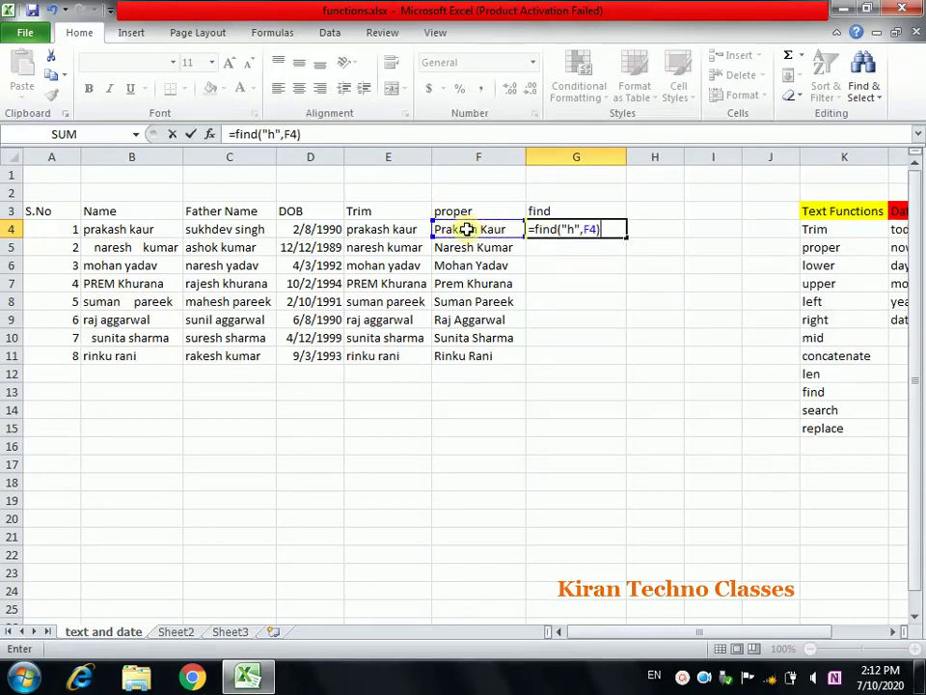
pyautogui.press('Return')
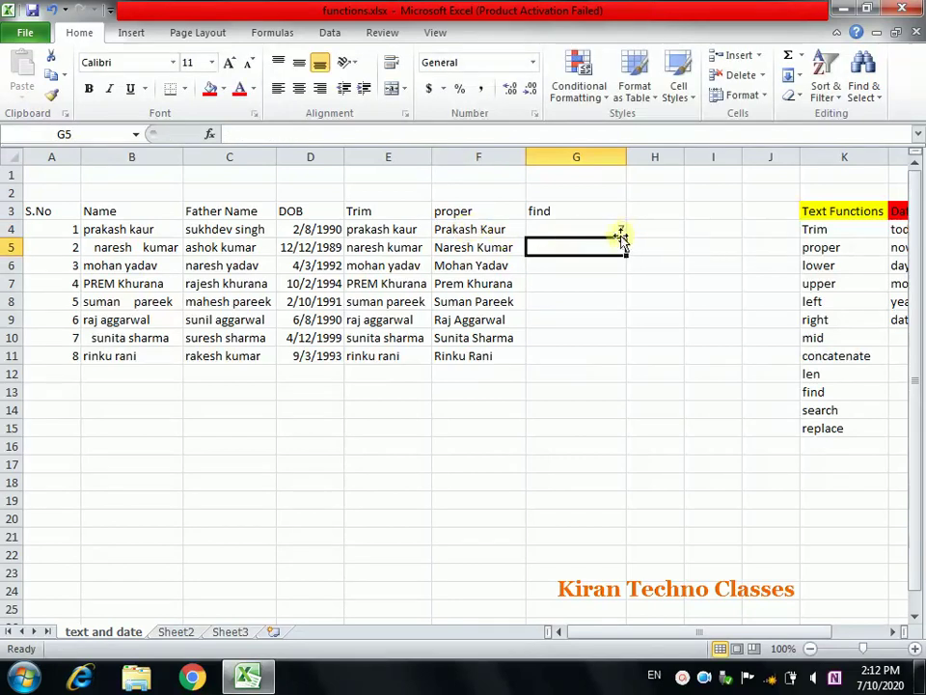
pyautogui.click(447, 231)
pyautogui.keyDown('ctrl'); pyautogui.scroll(1, 671, 572); pyautogui.keyUp('ctrl')
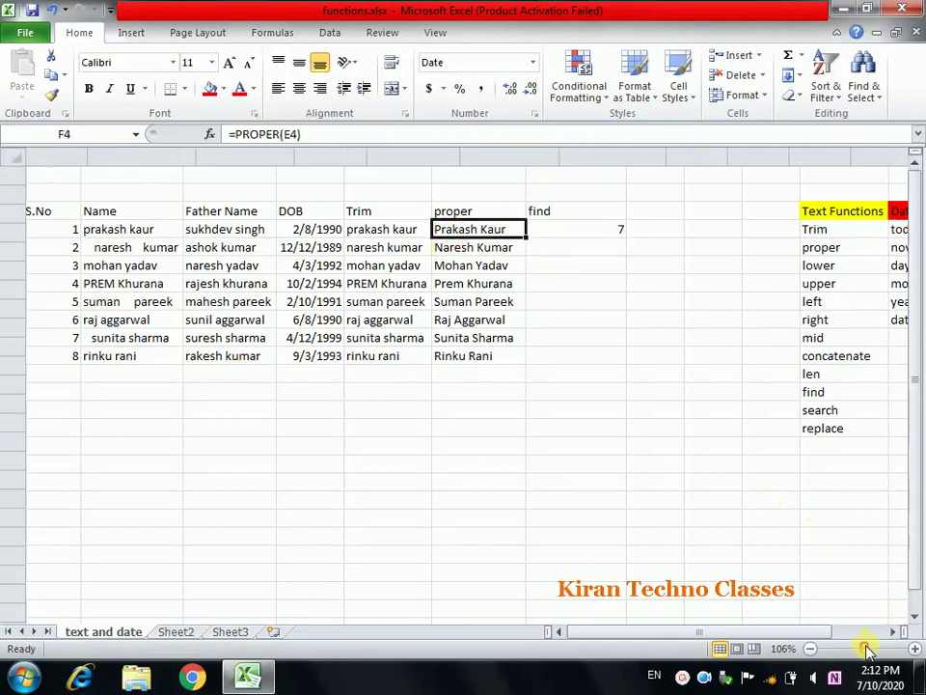
pyautogui.keyDown('ctrl'); pyautogui.scroll(1, 671, 571); pyautogui.keyUp('ctrl')
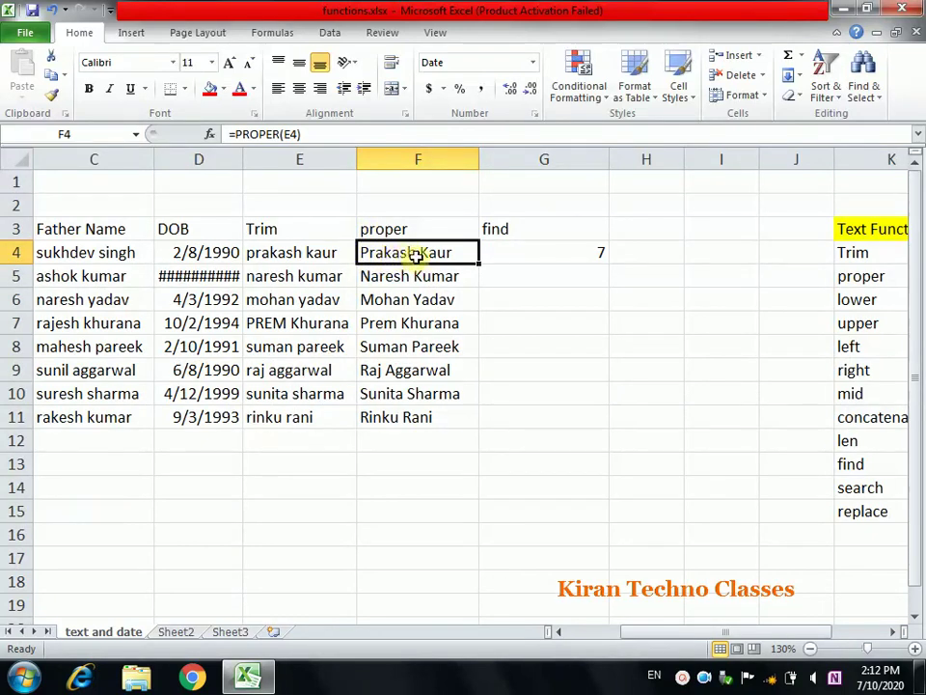
pyautogui.click(859, 648)
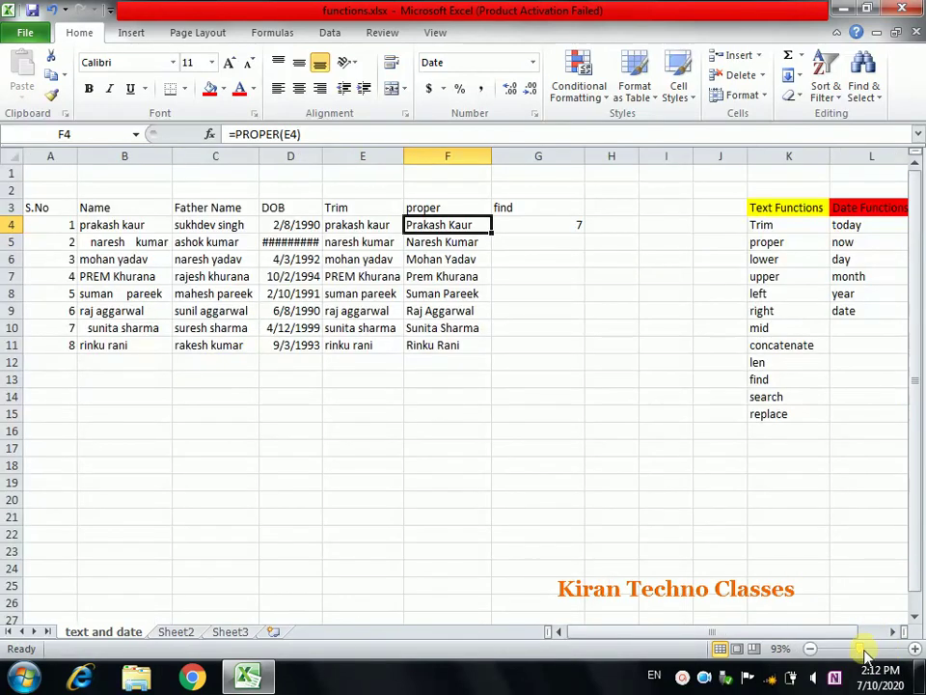
pyautogui.moveTo(859, 648); pyautogui.dragTo(866, 648)
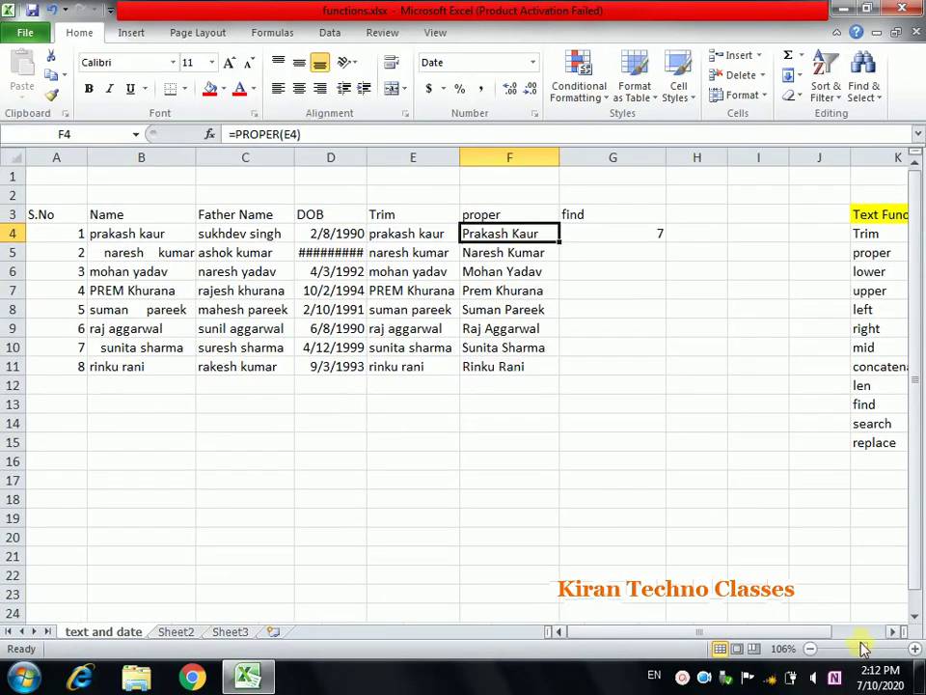
pyautogui.click(652, 231)
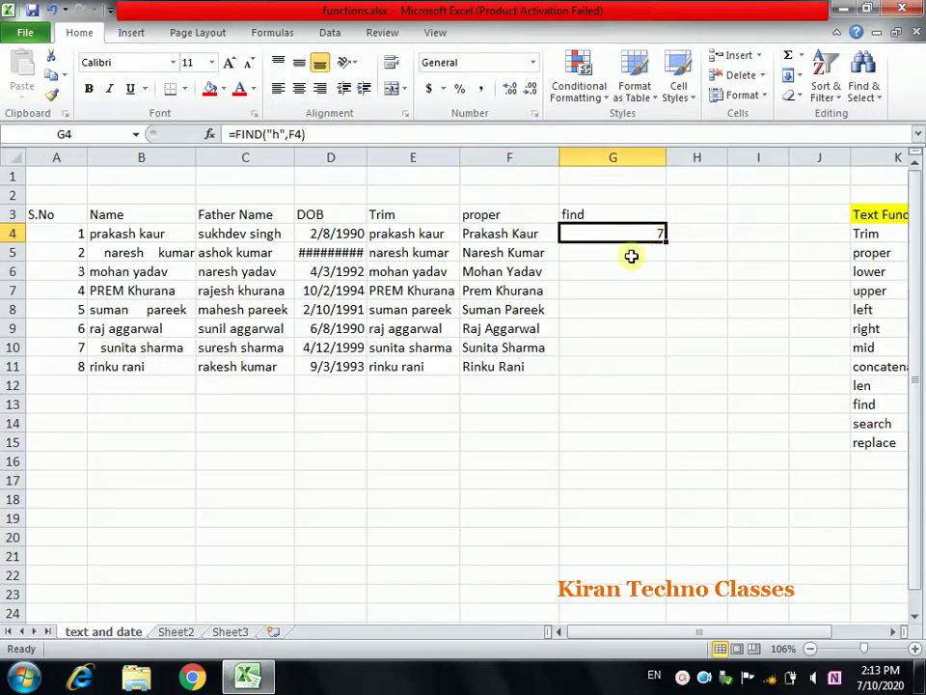
pyautogui.click(630, 253)
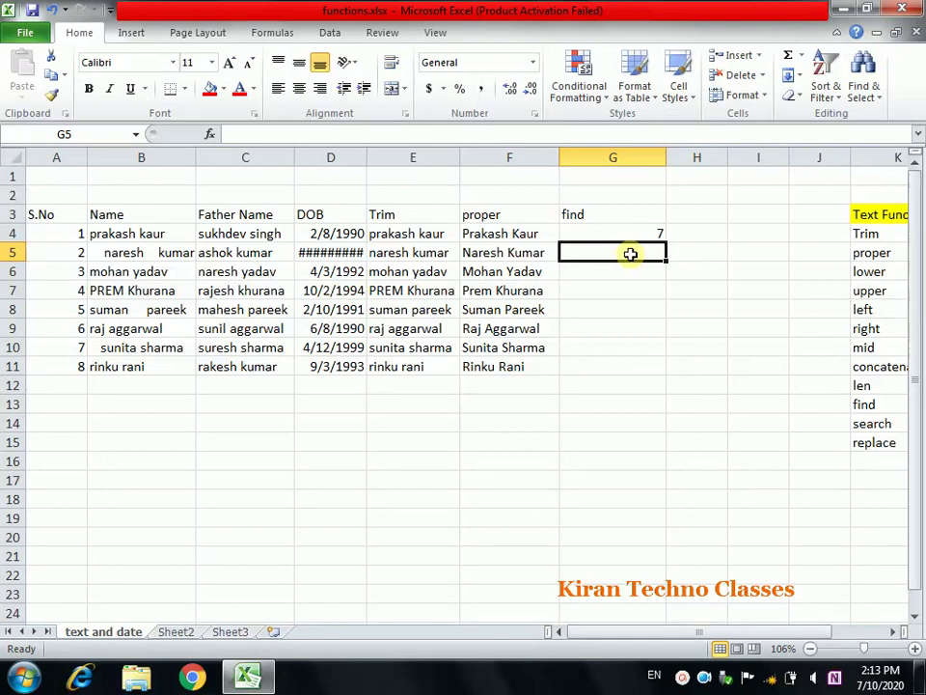
# Enter =FIND("n",F5) in G5 and reopen it after the #VALUE! error
pyautogui.write('=')
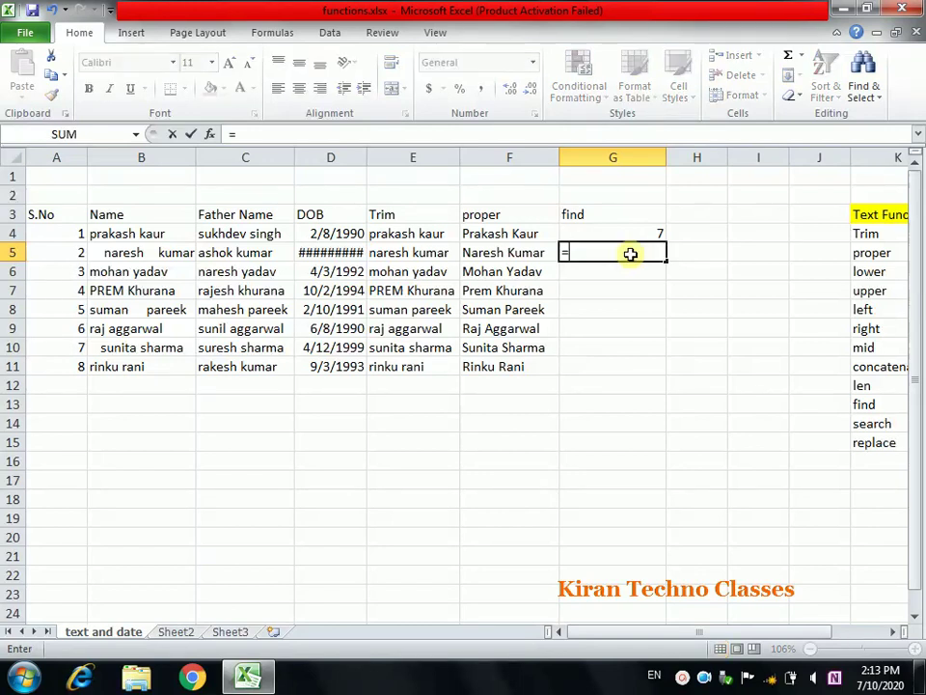
pyautogui.write('find("')
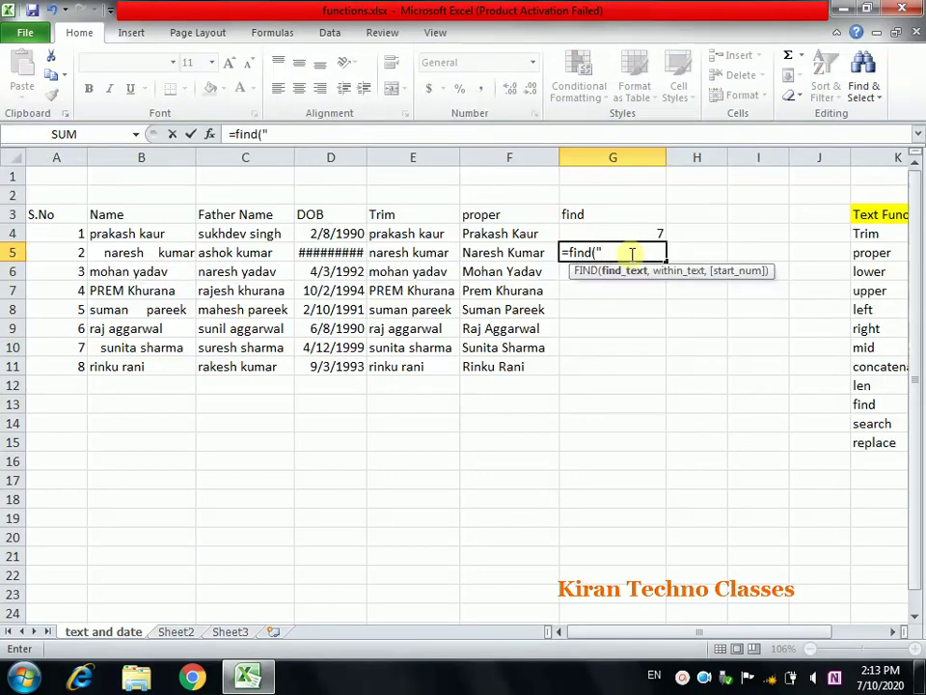
pyautogui.write('n')
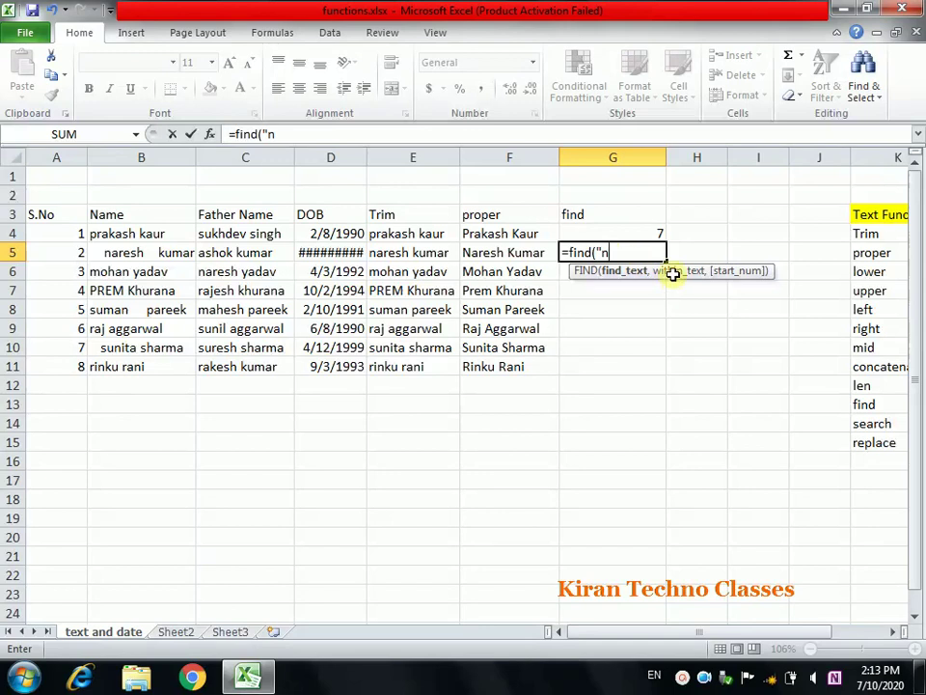
pyautogui.write('",')
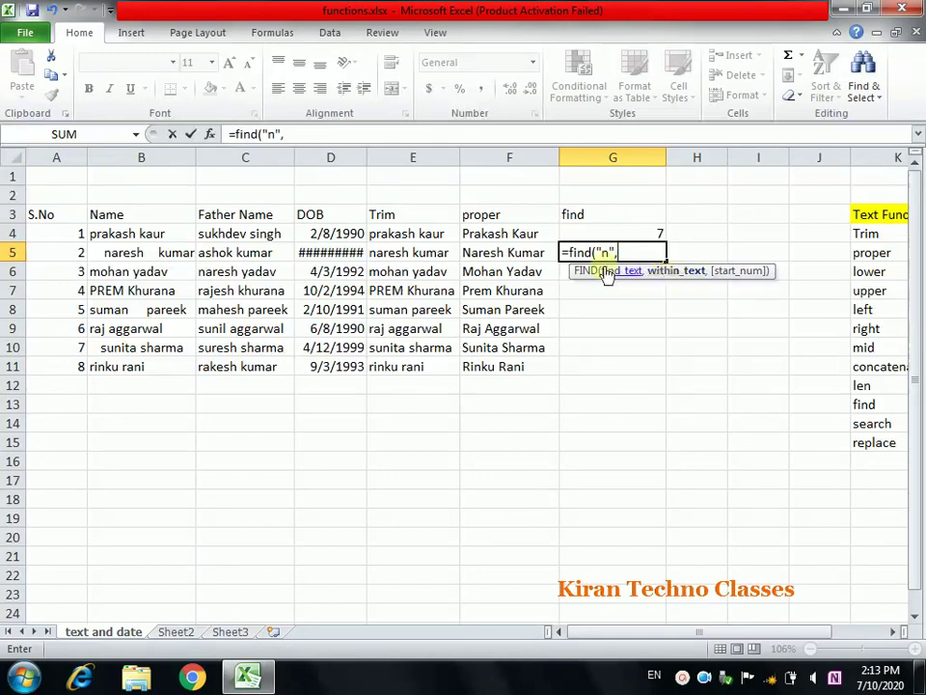
pyautogui.click(521, 253)
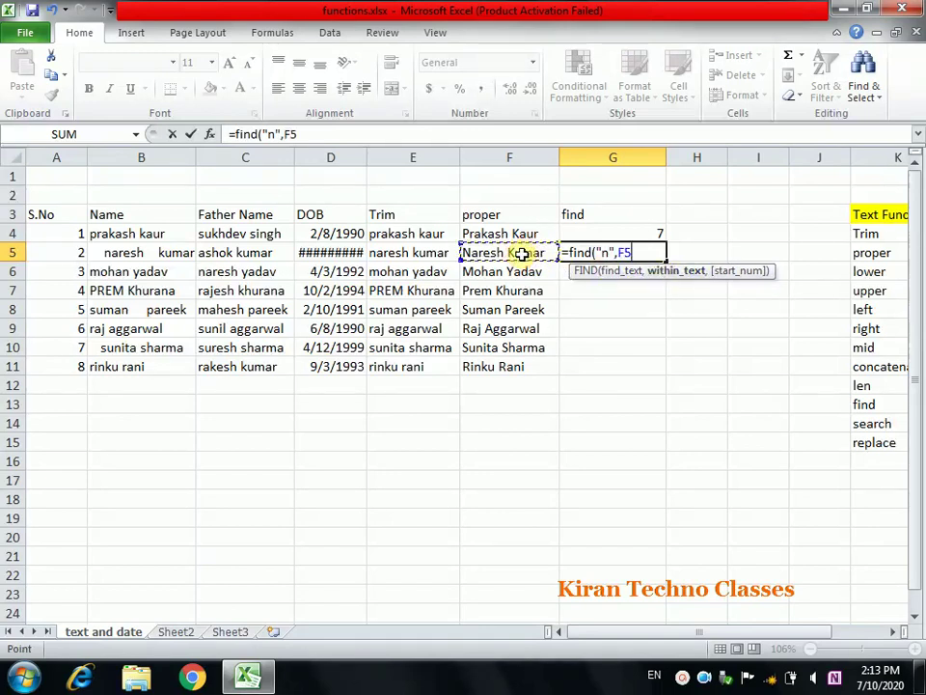
pyautogui.write(')')
pyautogui.press('Return')
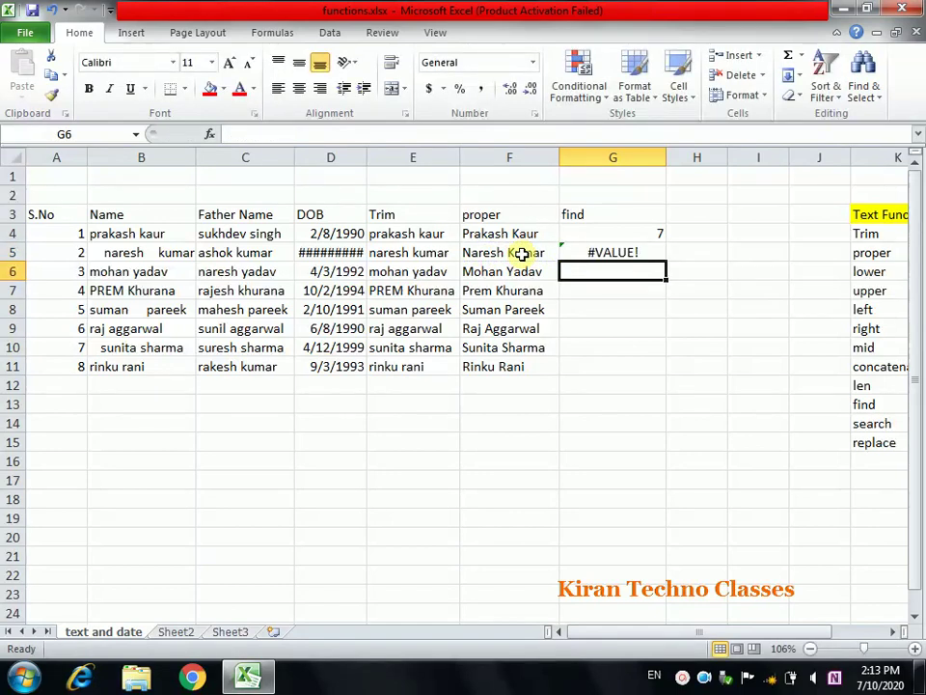
pyautogui.doubleClick(608, 251)
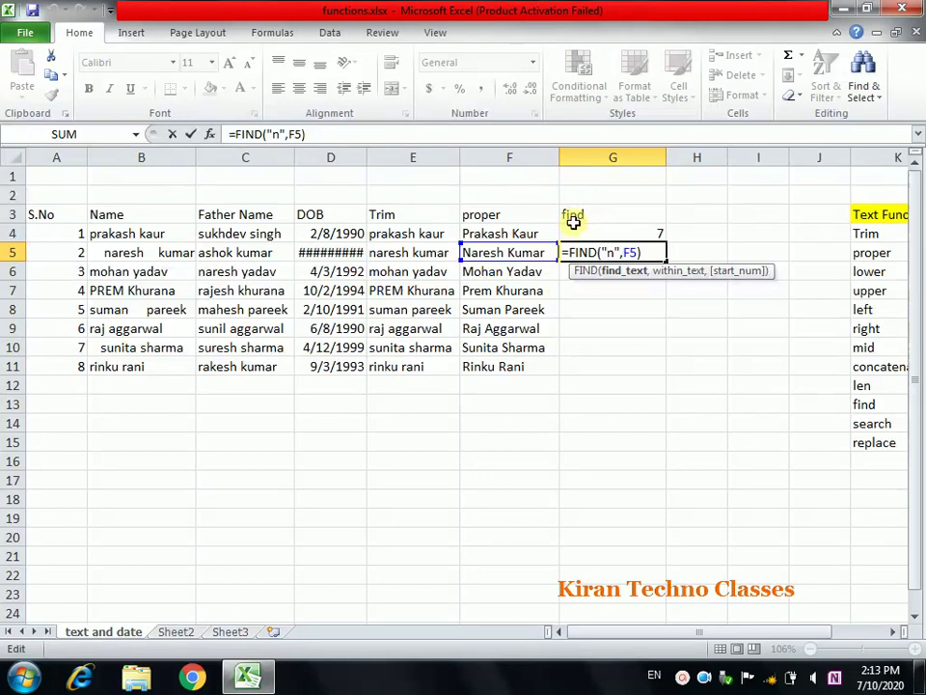
pyautogui.click(613, 252)
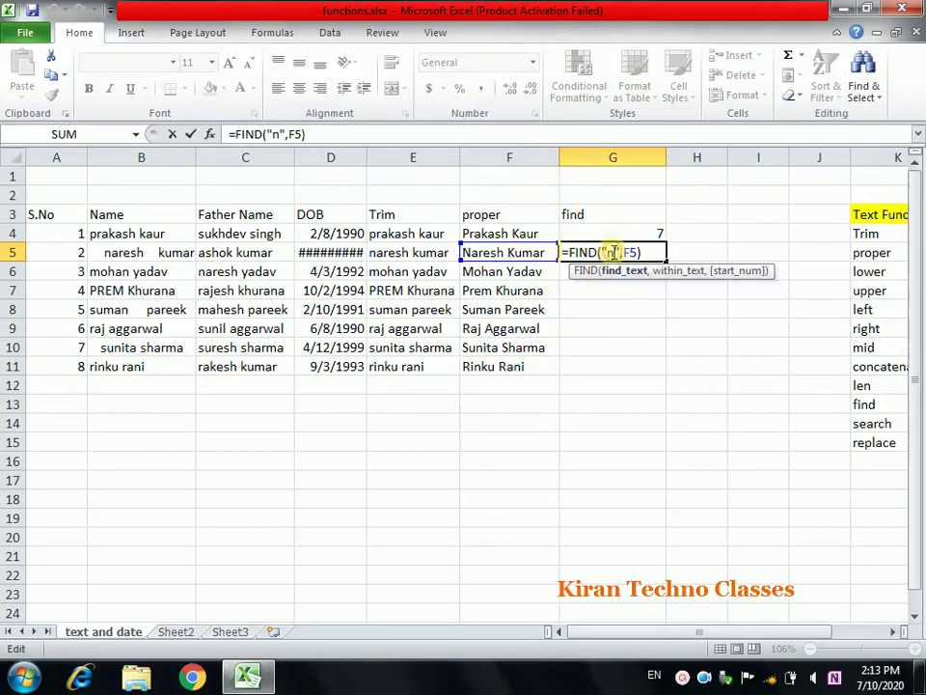
# Change G5 to =FIND("N",F5) so it returns 1
pyautogui.press('BackSpace')
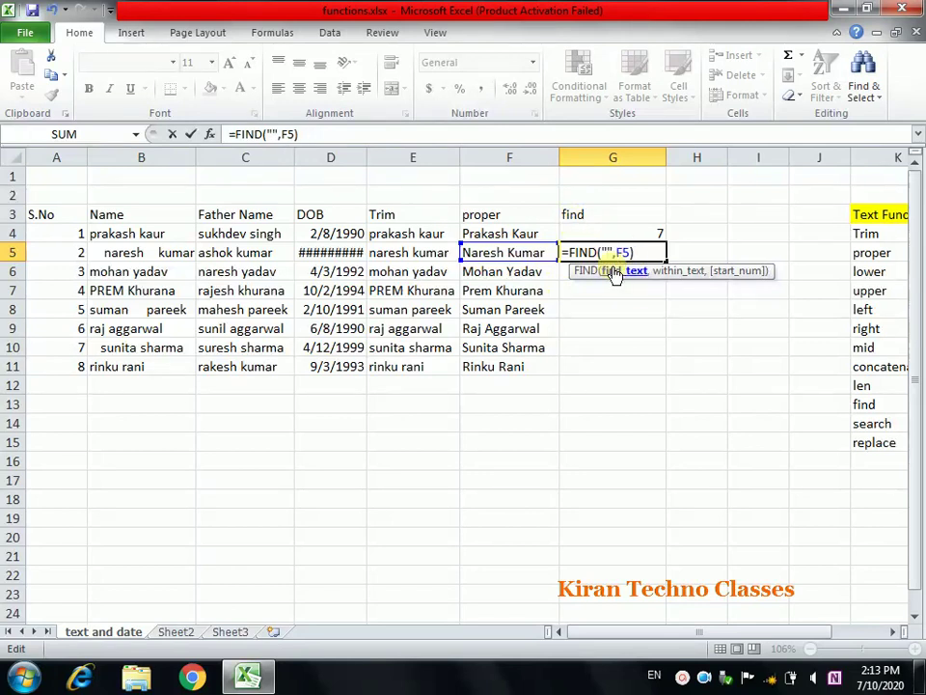
pyautogui.write('N')
pyautogui.press('Return')
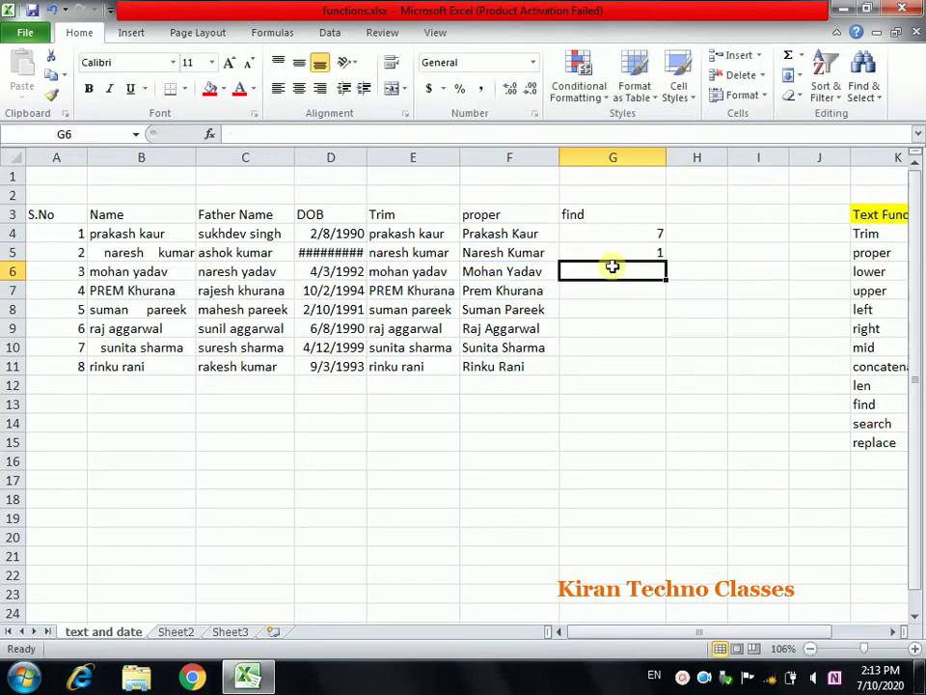
pyautogui.click(634, 253)
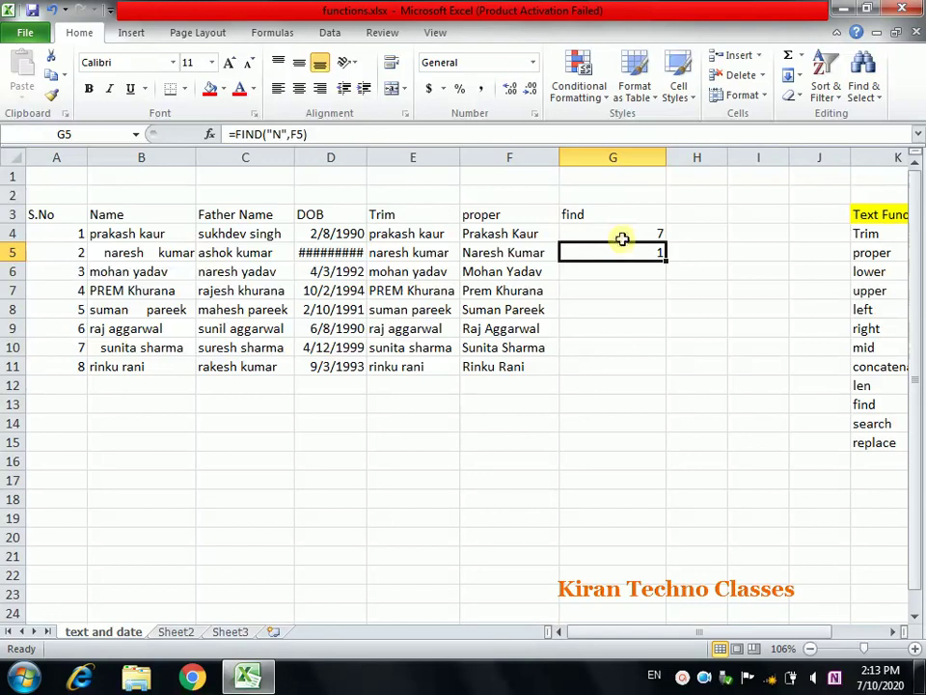
# Fill the G5 formula down to G11, then undo the resulting #VALUE! errors
pyautogui.moveTo(666, 261); pyautogui.dragTo(663, 369)
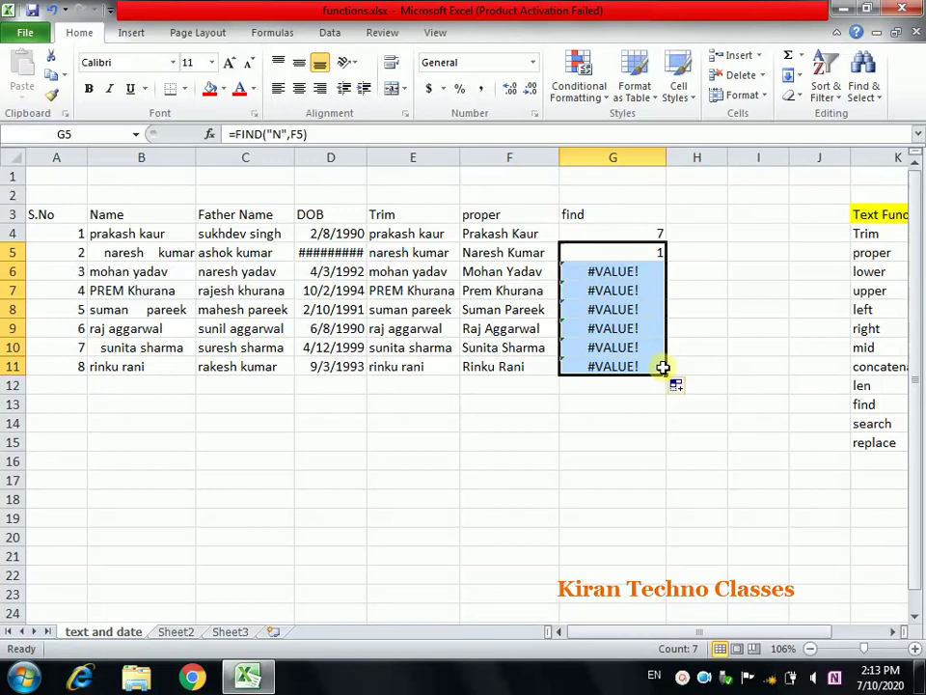
pyautogui.hotkey('ctrl', 'z')
pyautogui.click(648, 231)
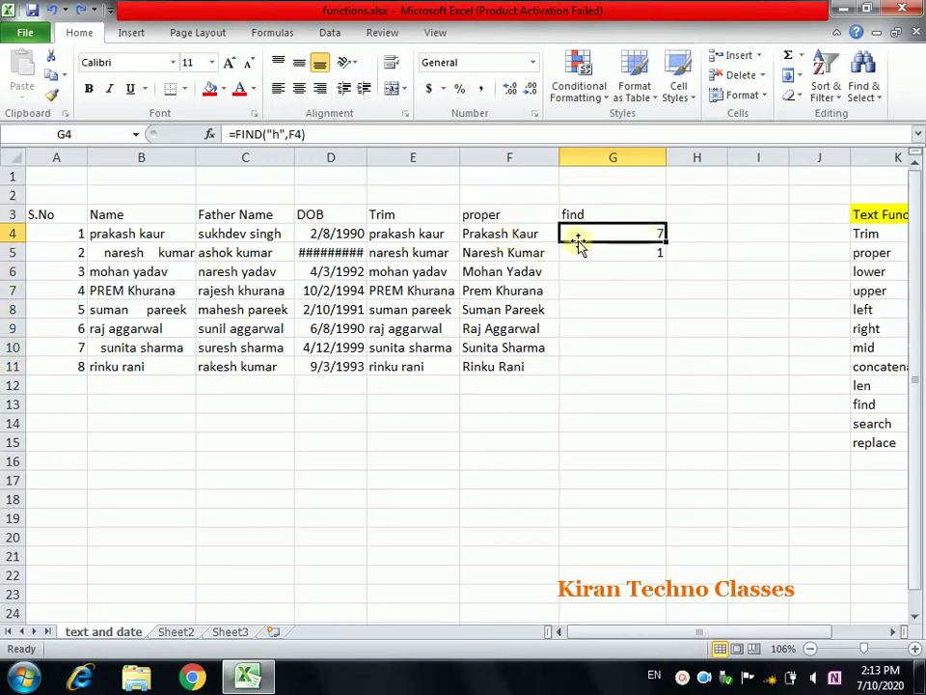
pyautogui.click(630, 248)
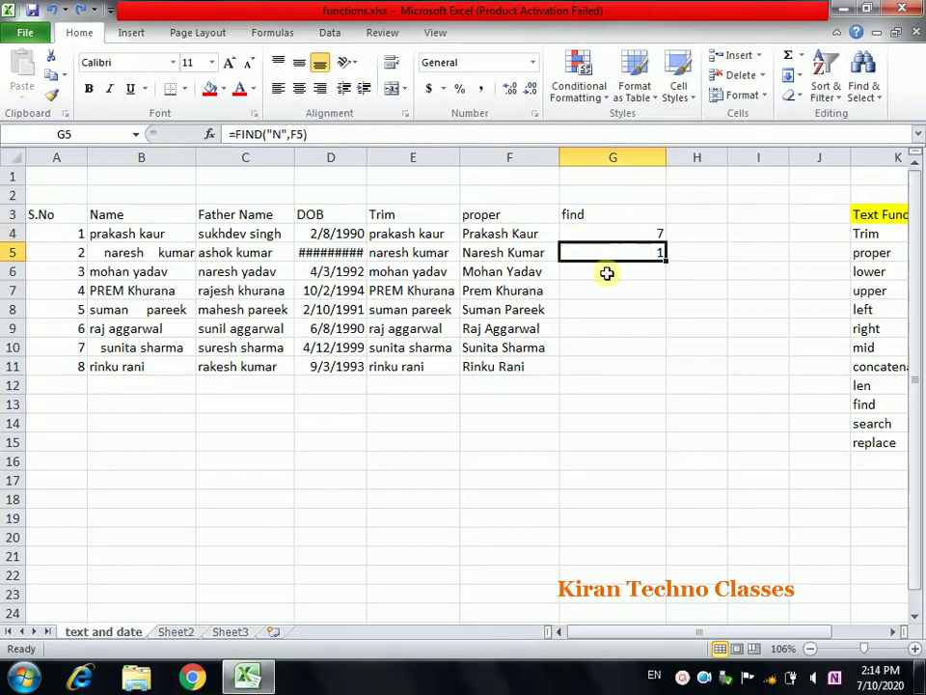
pyautogui.click(700, 207)
# Head H3 'search' and enter =SEARCH("h",F4) in H4, returning 7
pyautogui.write('search')
pyautogui.press('Return')
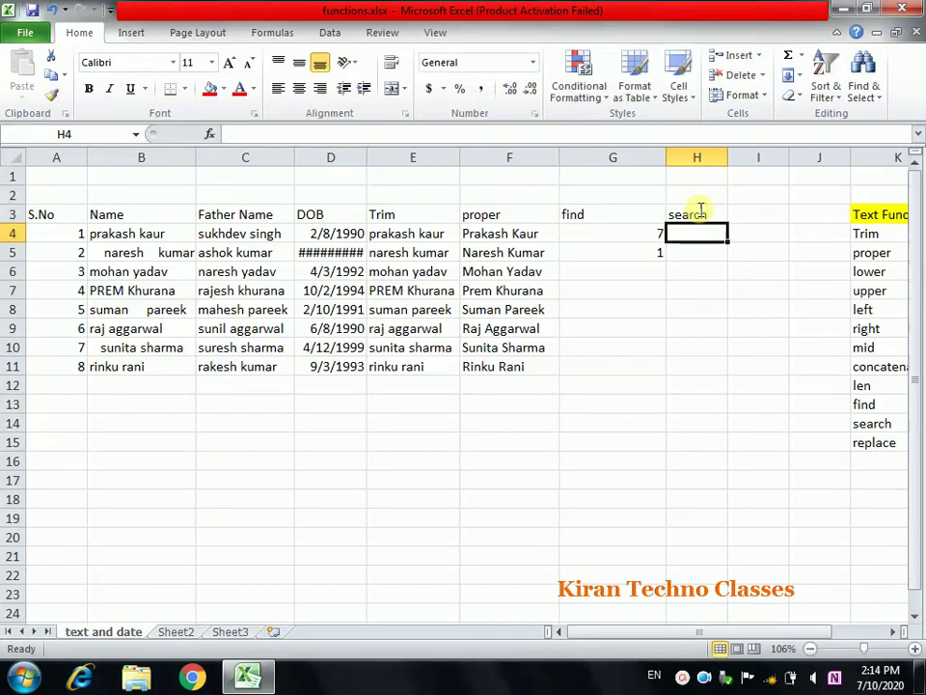
pyautogui.write('=')
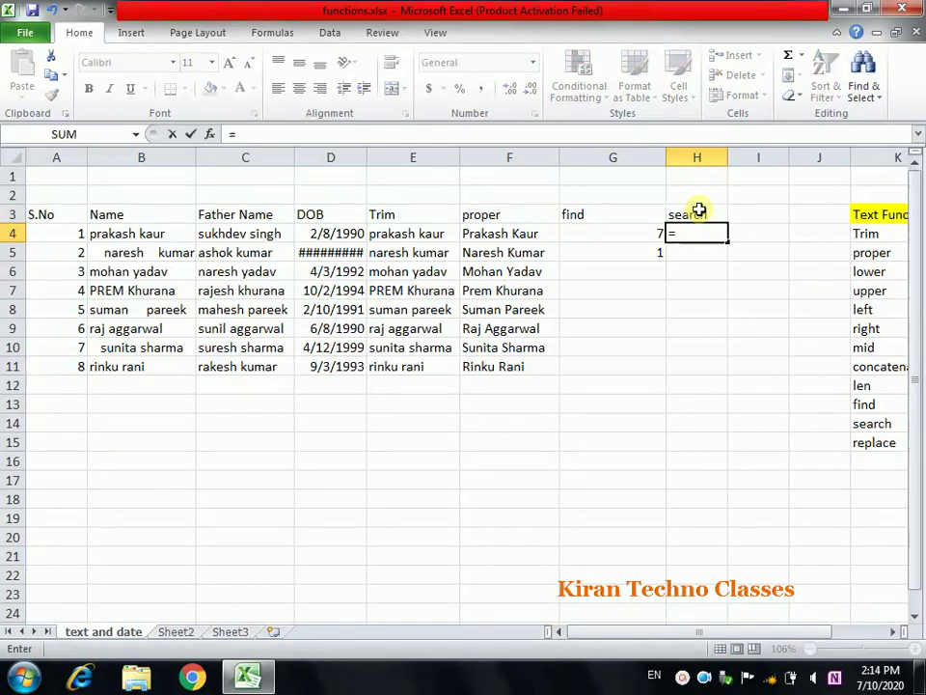
pyautogui.write('se')
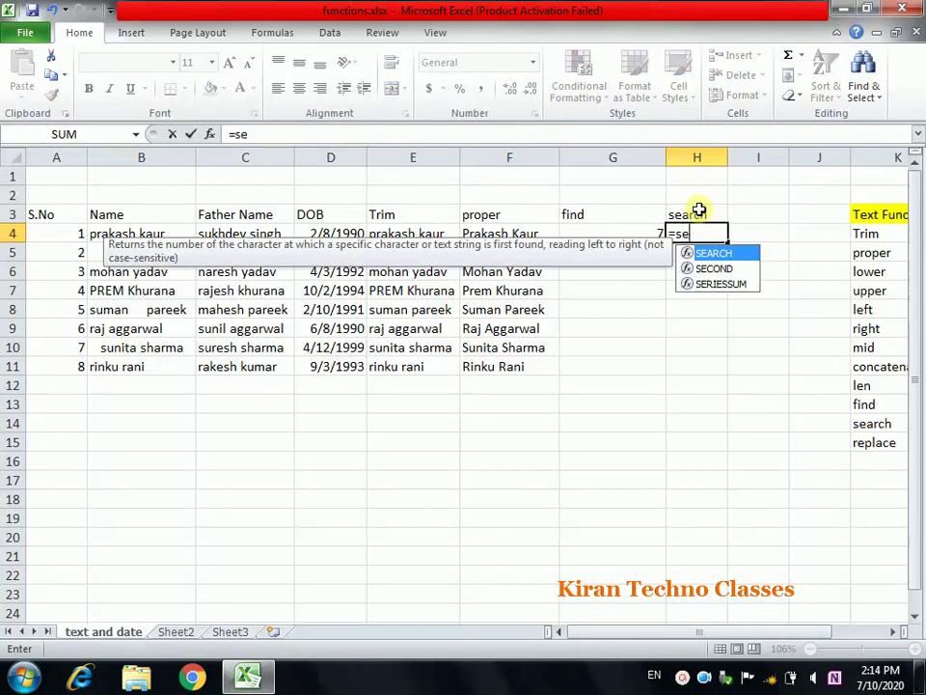
pyautogui.write('arch')
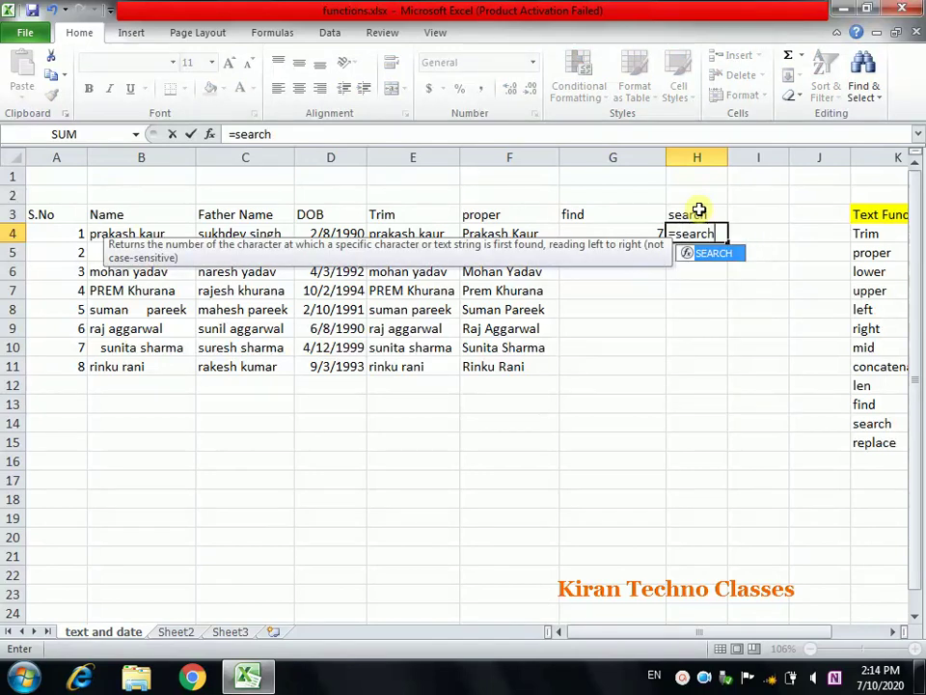
pyautogui.write('(')
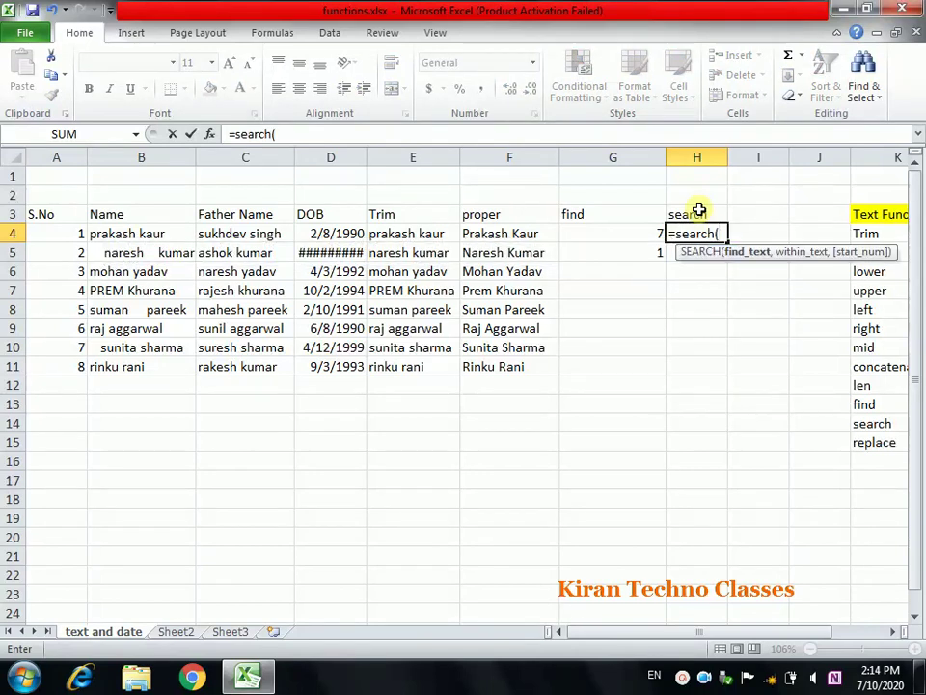
pyautogui.write('"h')
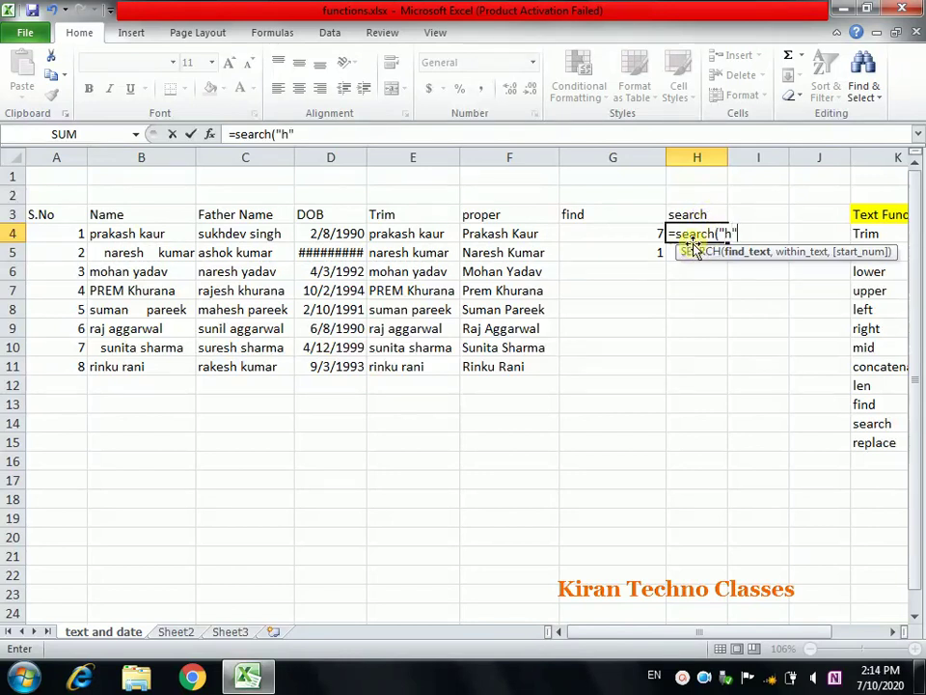
pyautogui.write('",')
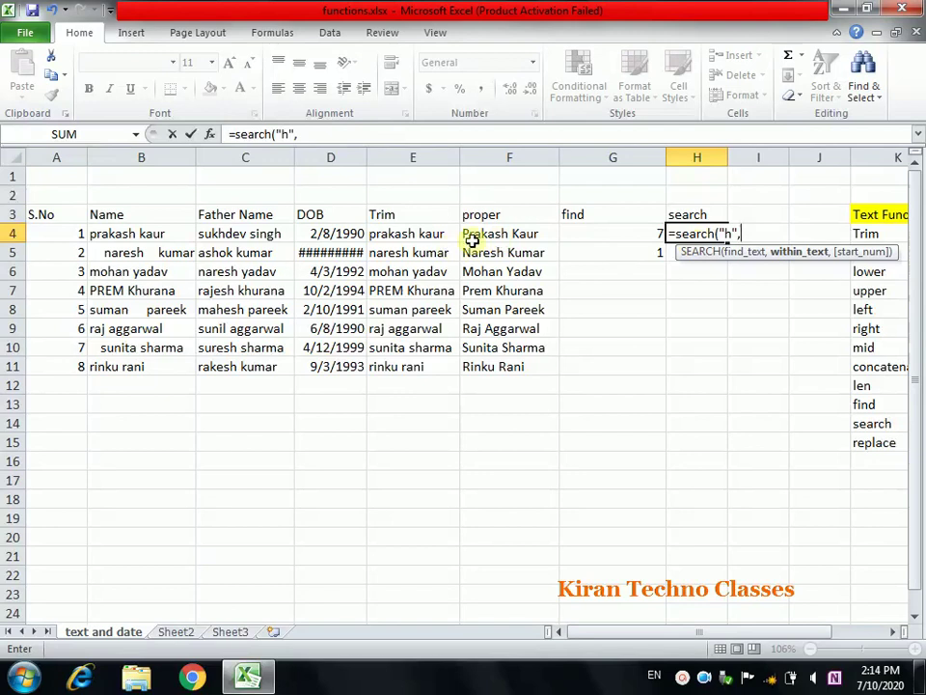
pyautogui.click(478, 238)
pyautogui.write(')')
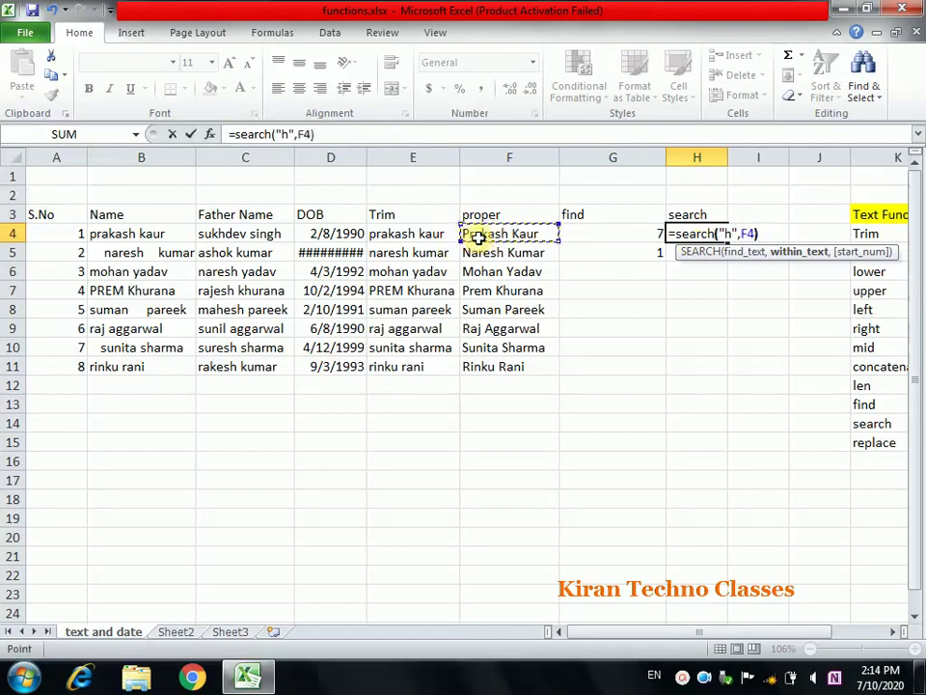
pyautogui.press('Return')
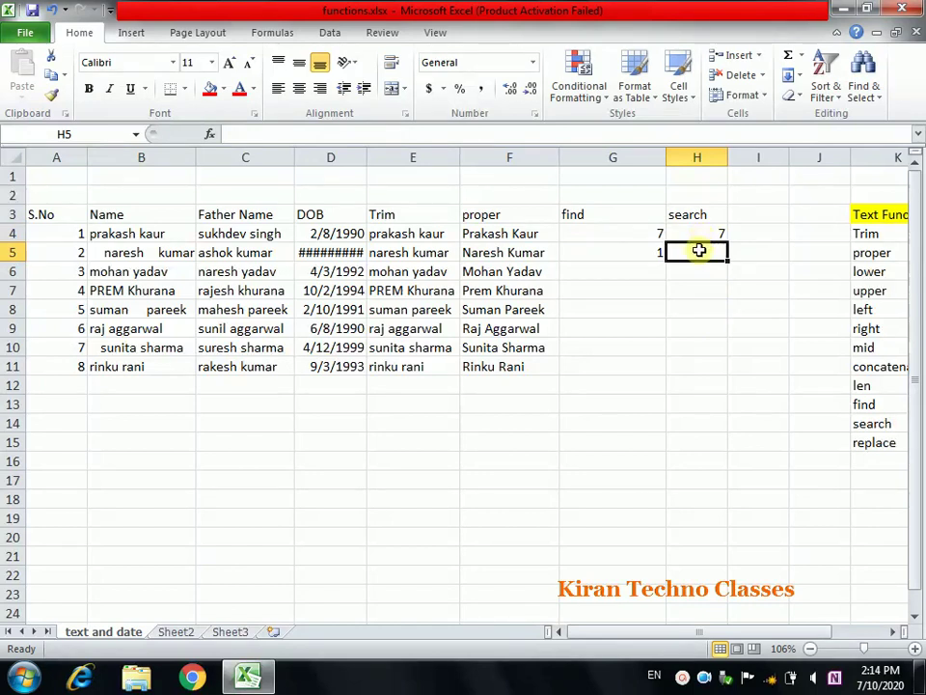
pyautogui.write('=')
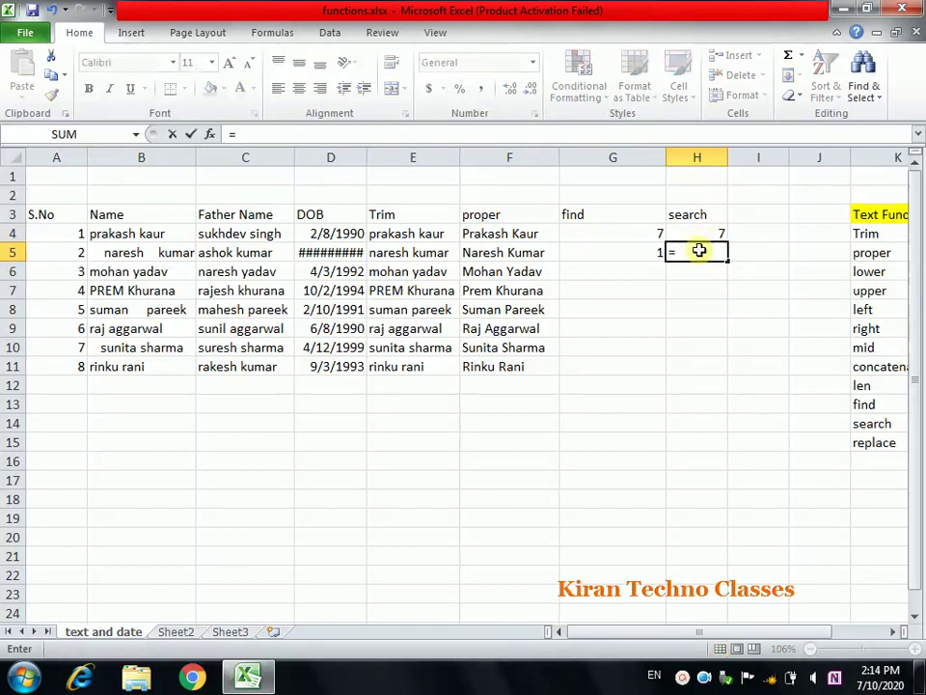
pyautogui.write('search')
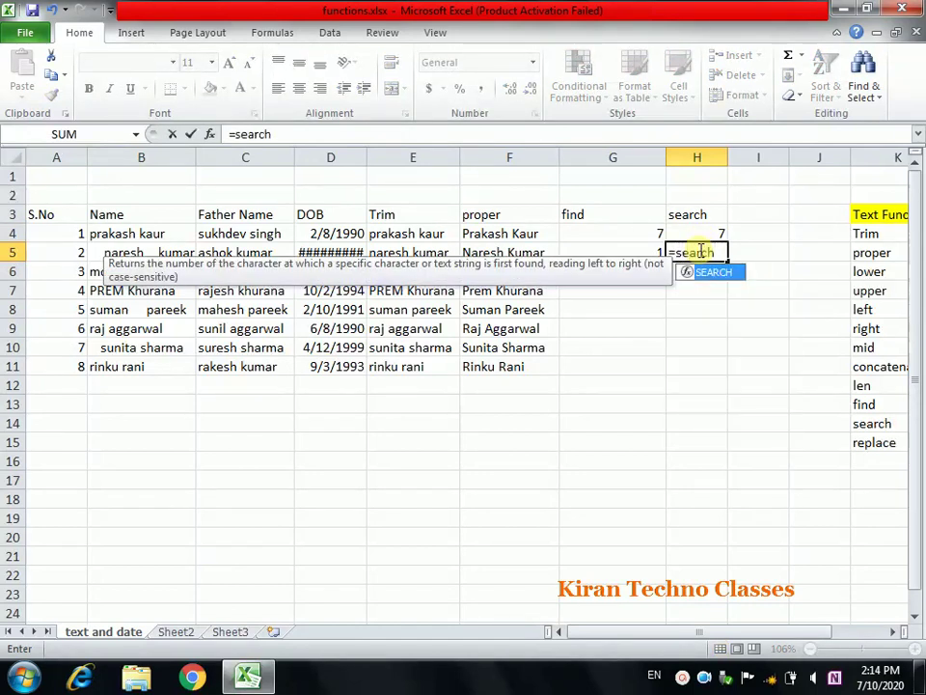
pyautogui.write('(')
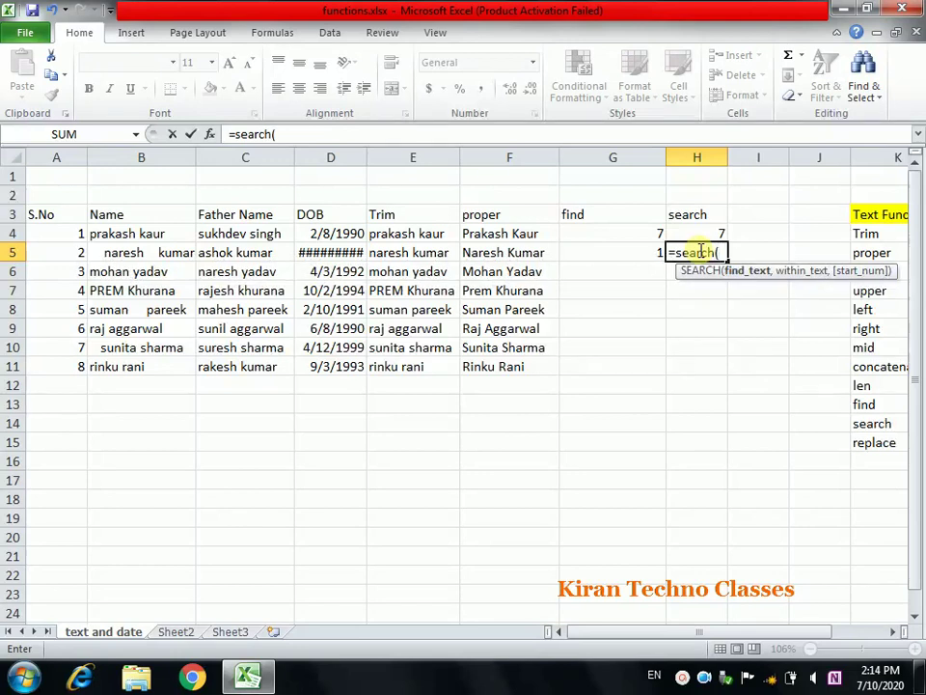
pyautogui.write('"n"')
pyautogui.write(',')
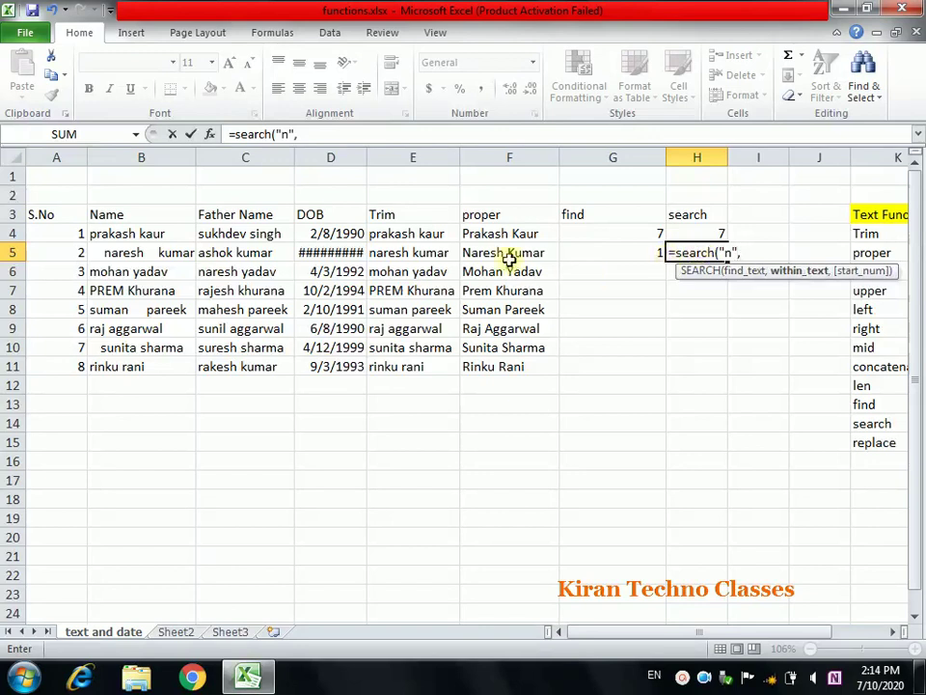
pyautogui.click(506, 256)
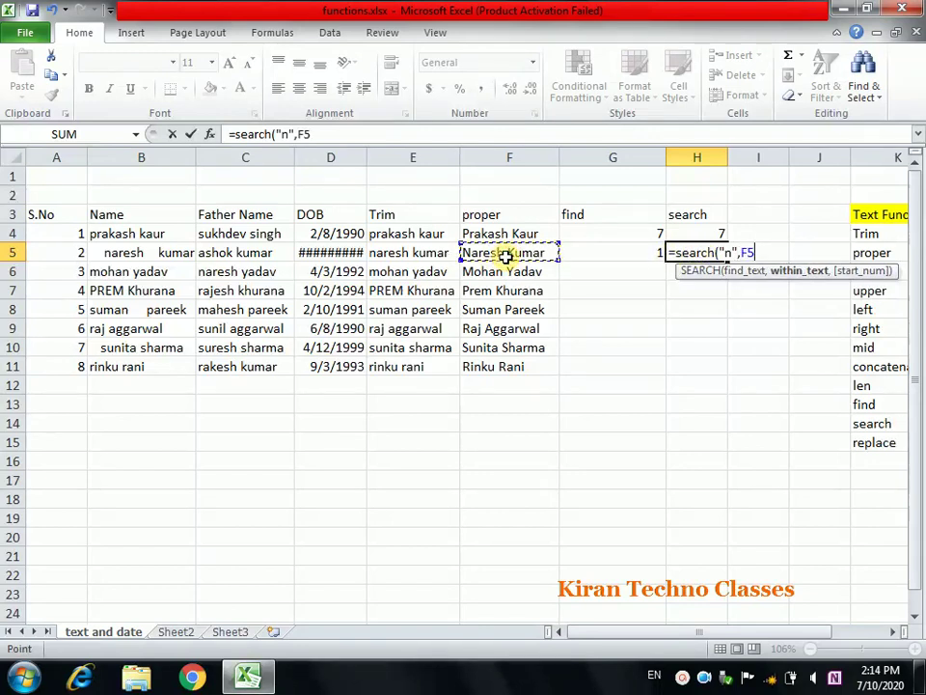
pyautogui.write(')')
pyautogui.press('Return')
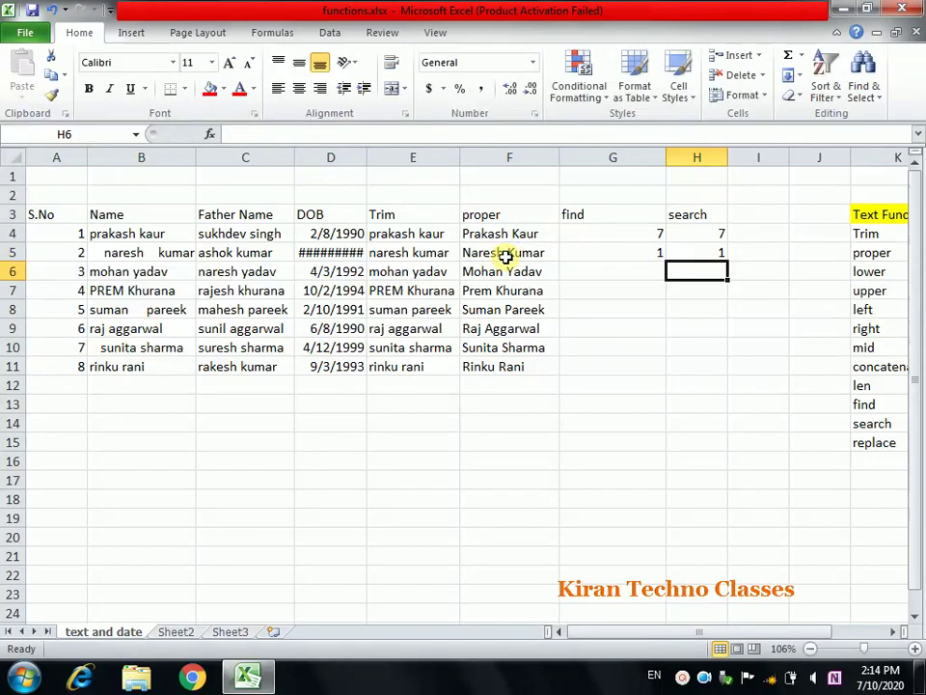
pyautogui.click(681, 255)
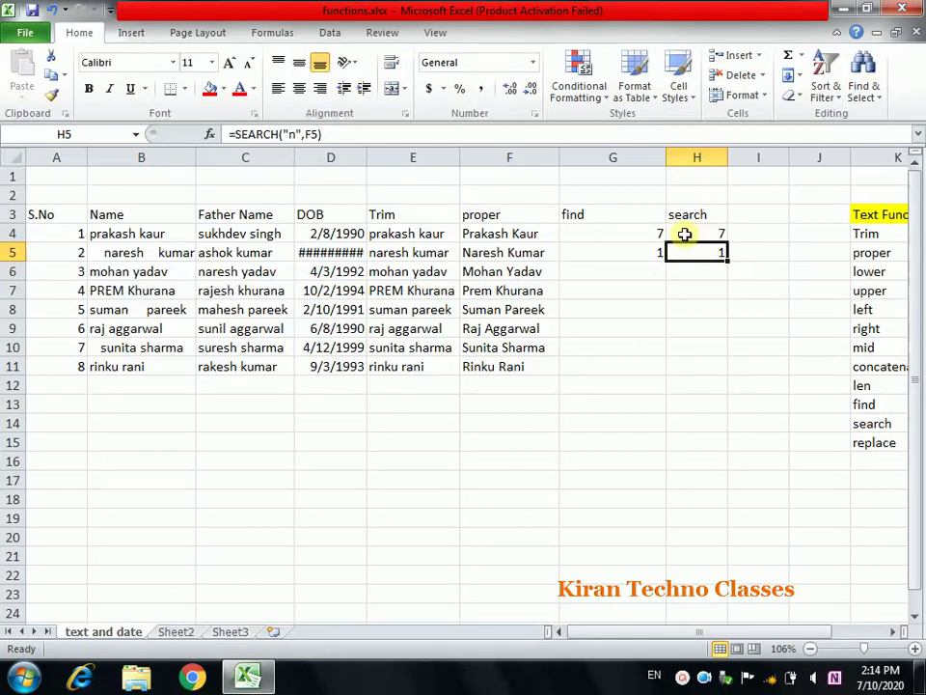
pyautogui.click(627, 235)
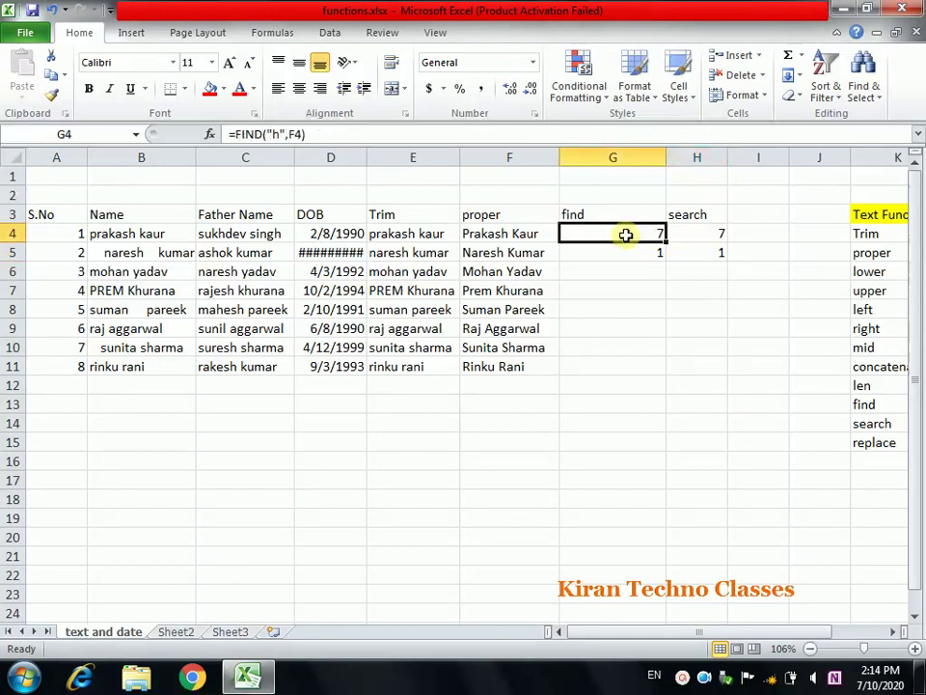
pyautogui.click(696, 234)
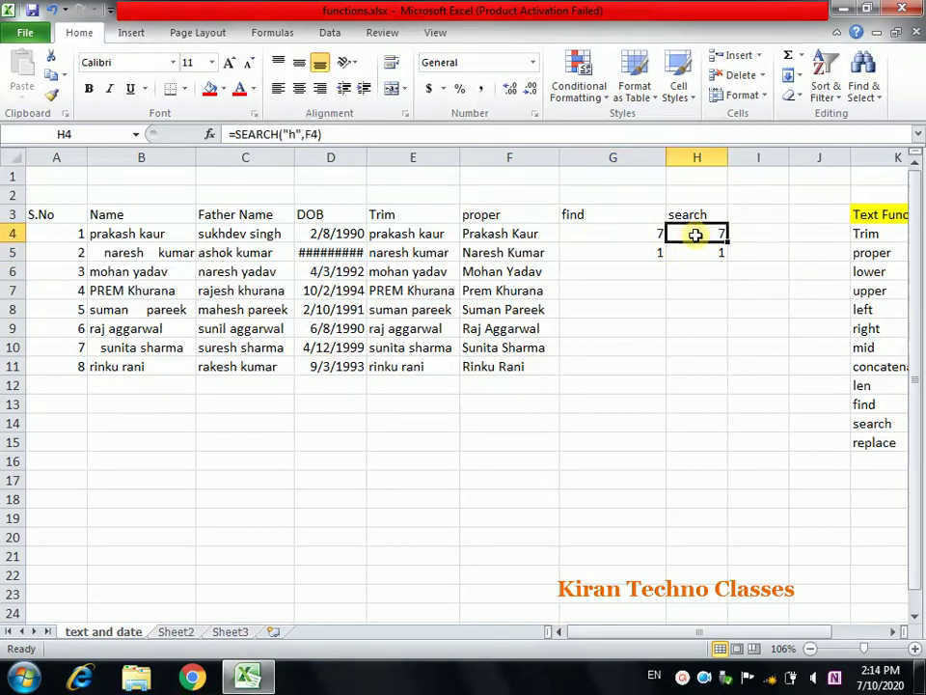
pyautogui.click(606, 215)
pyautogui.moveTo(606, 215); pyautogui.dragTo(695, 358)
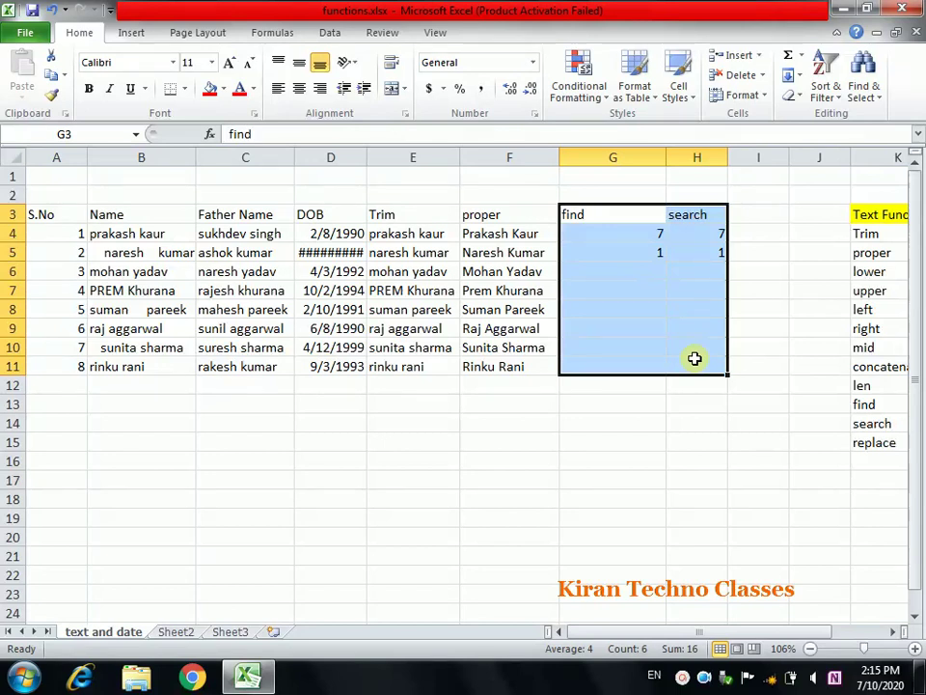
# Clear G3:H11 and enter the heading 'replace' in G3
pyautogui.press('Delete')
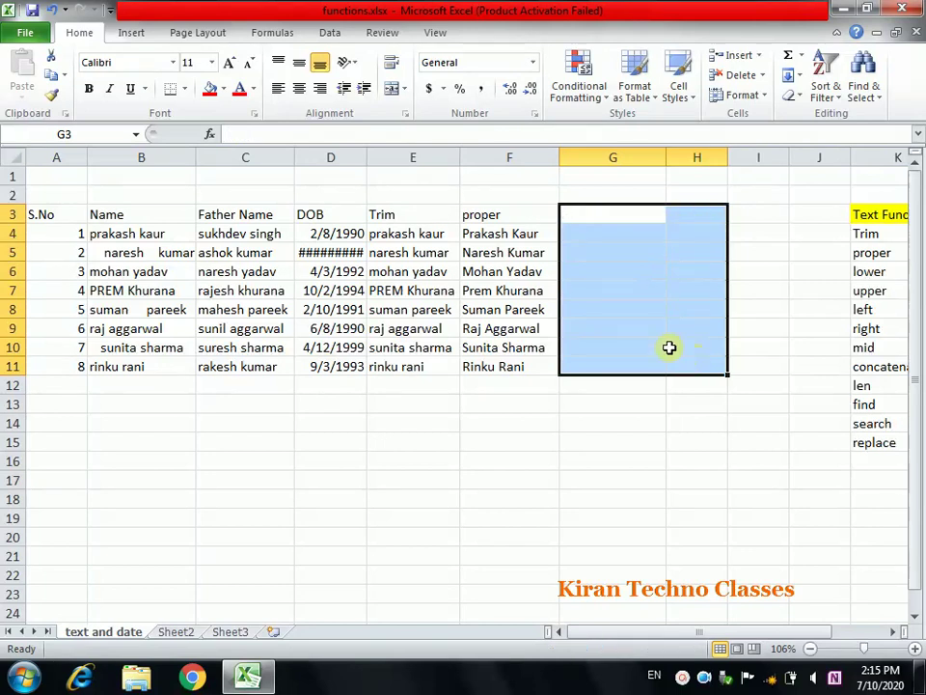
pyautogui.click(594, 211)
pyautogui.write('r')
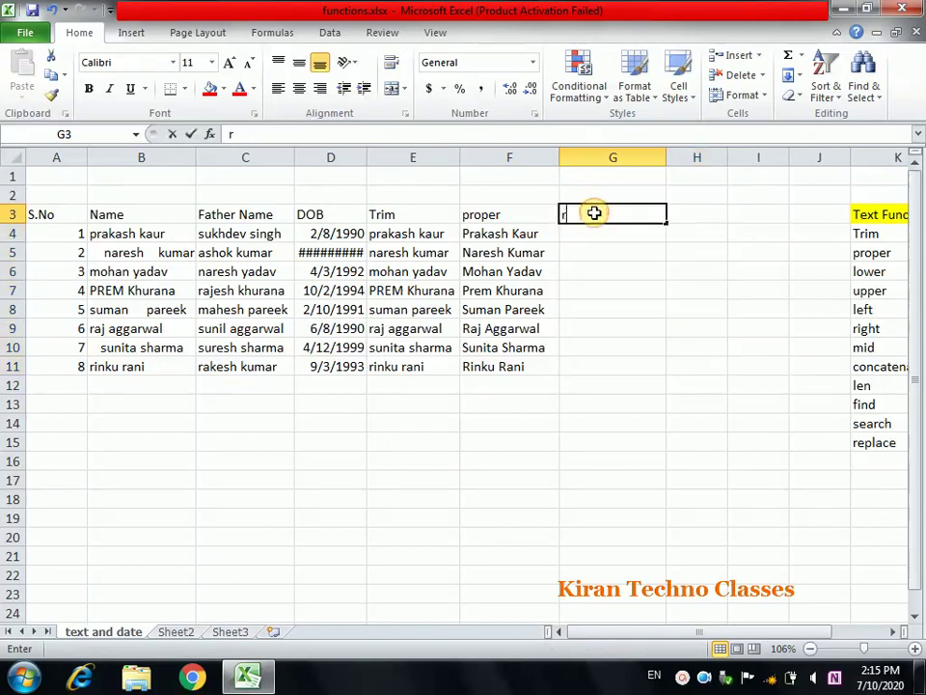
pyautogui.write('eplace')
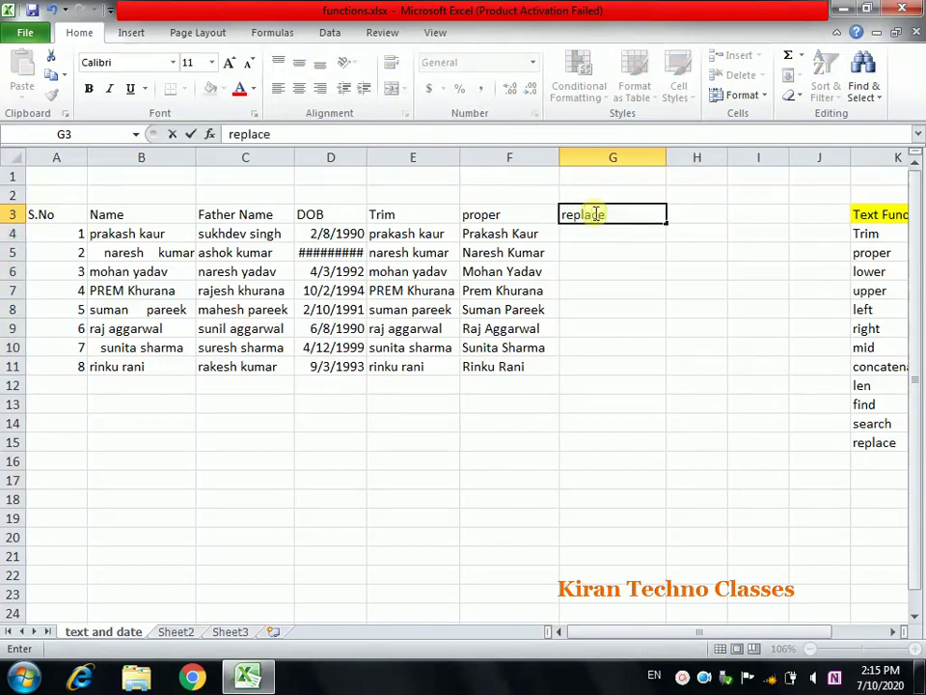
pyautogui.press('Return')
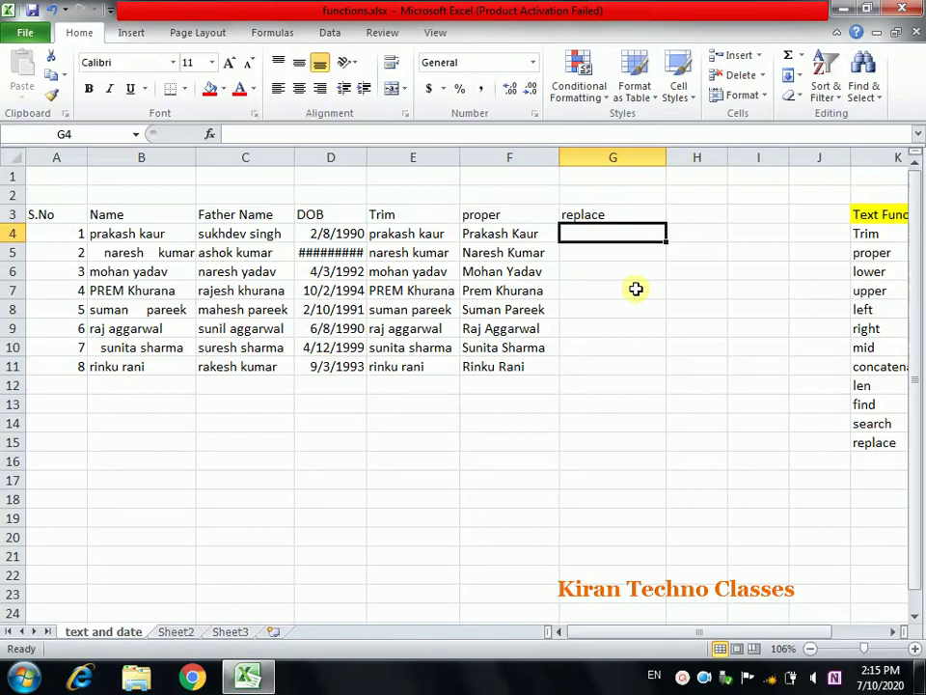
pyautogui.write('=replace')
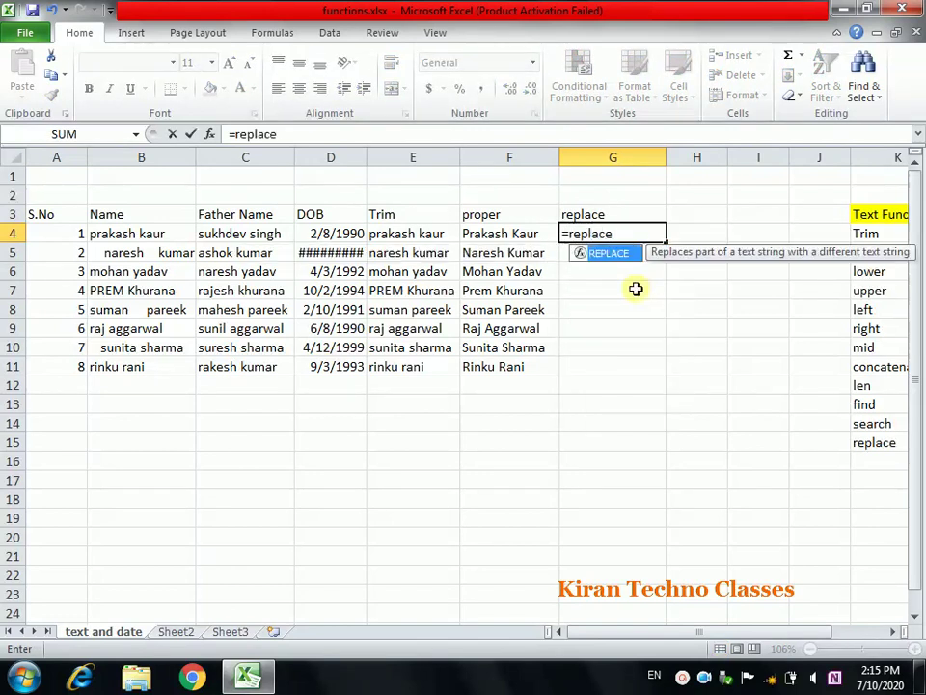
pyautogui.write('(')
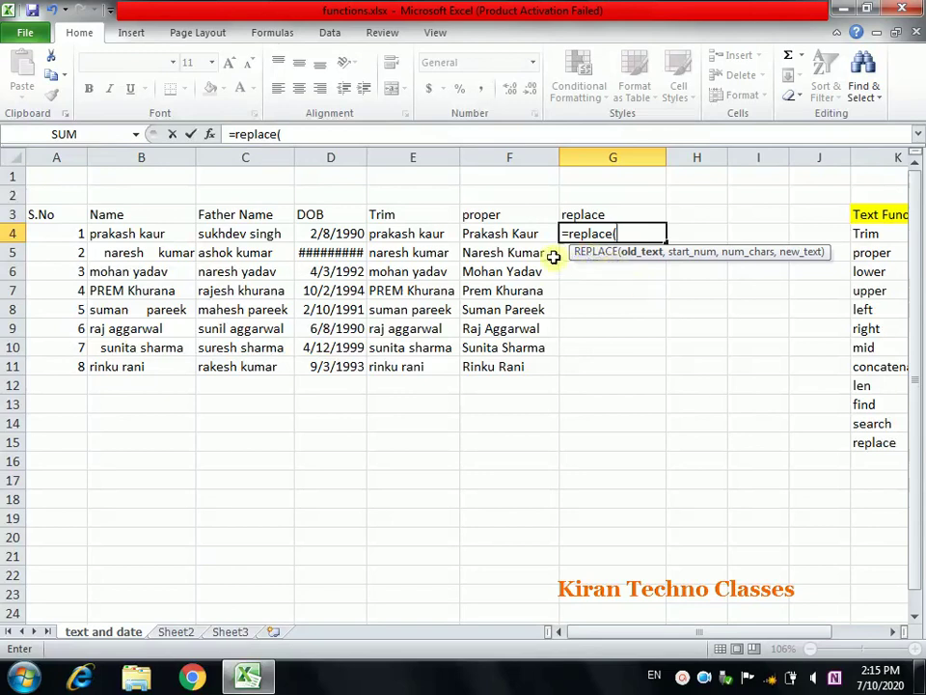
pyautogui.click(495, 236)
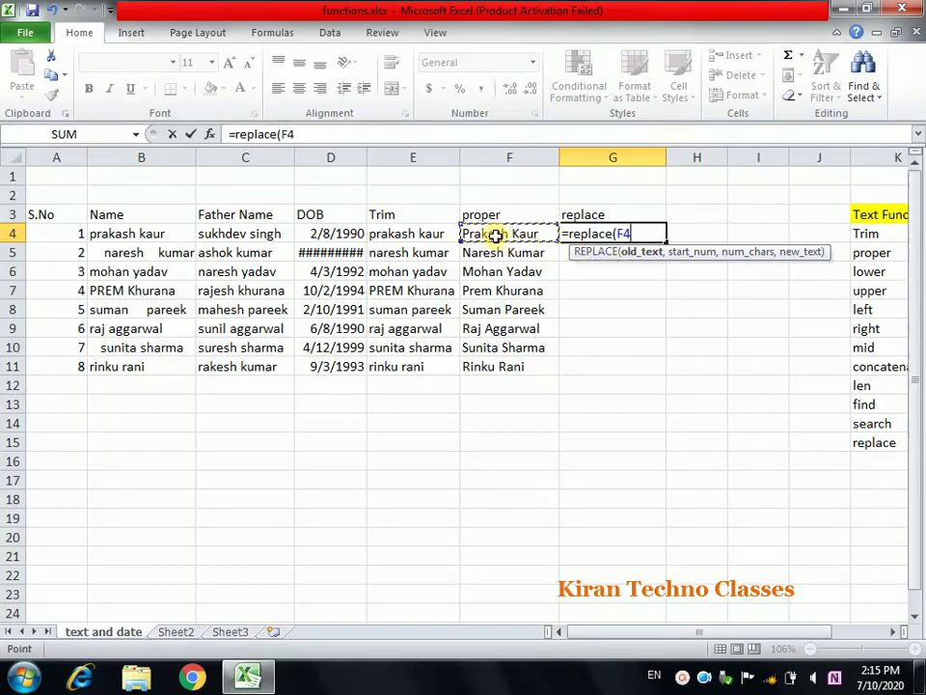
pyautogui.write(',')
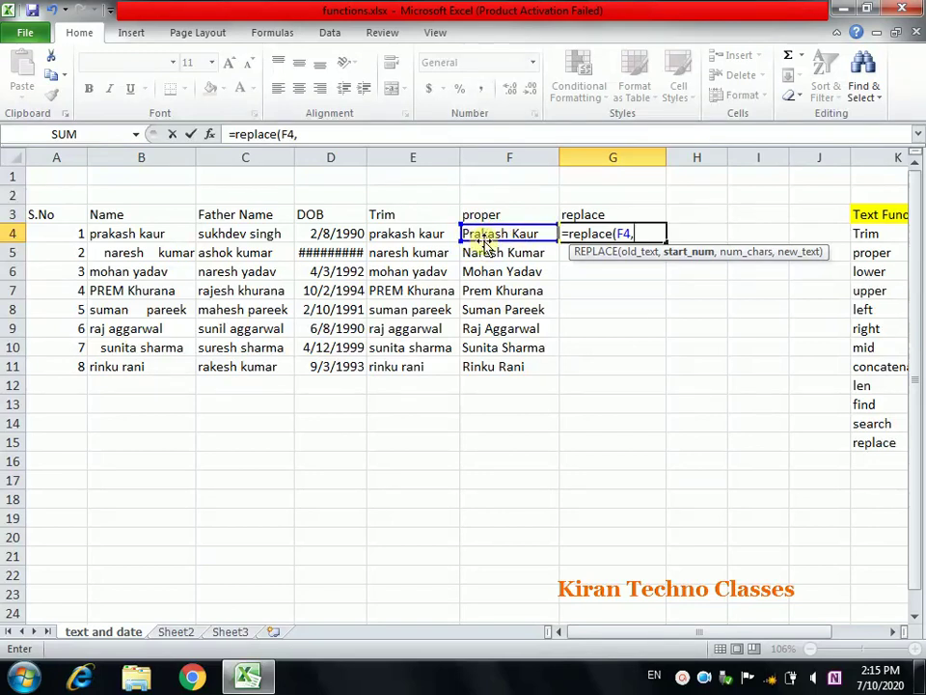
pyautogui.write('1,3')
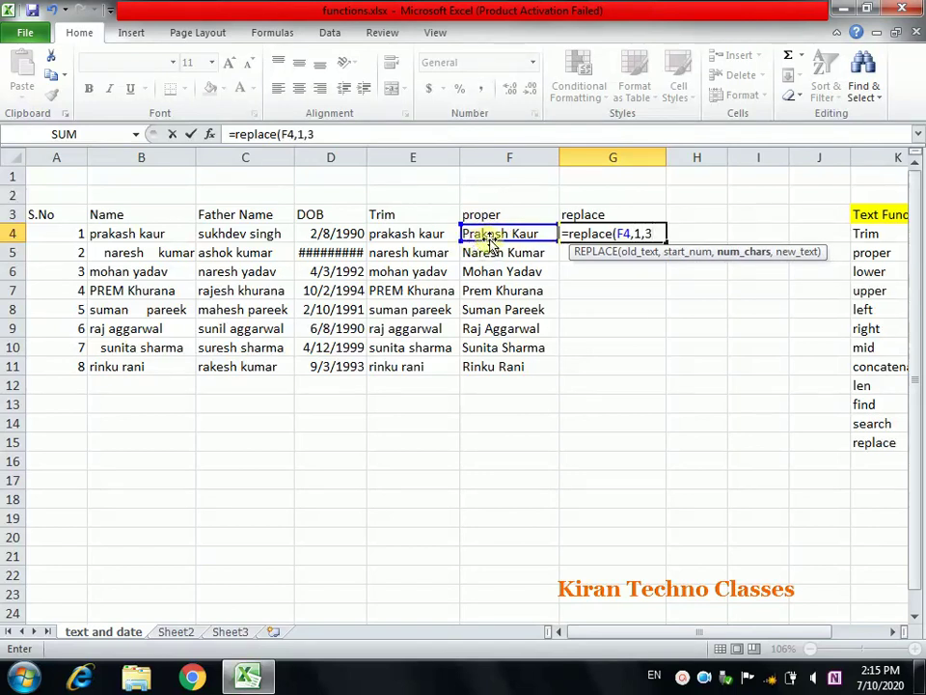
pyautogui.write(',')
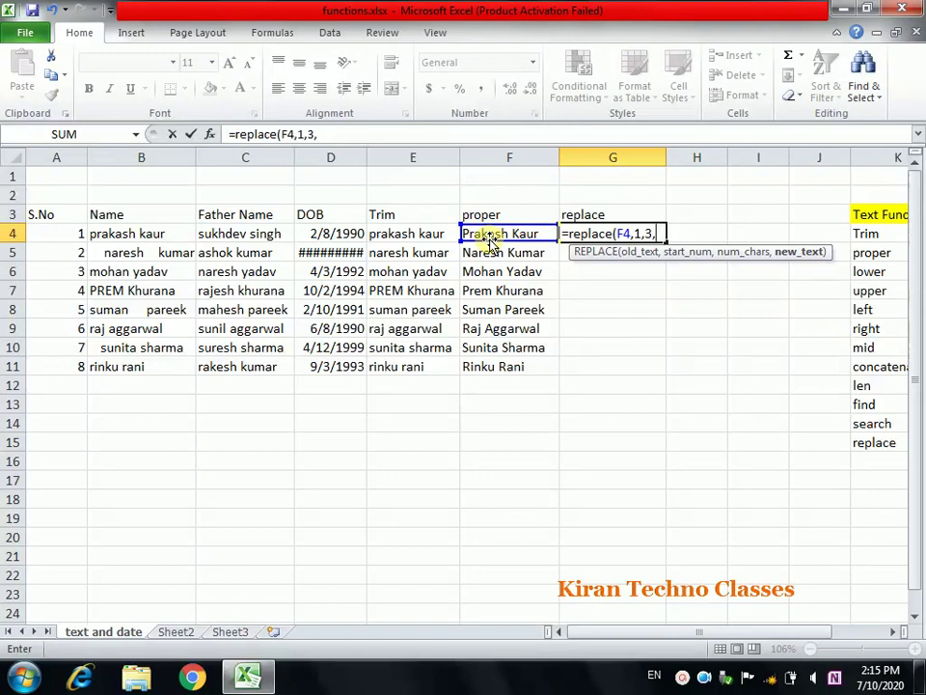
pyautogui.write('"')
pyautogui.write('Vi')
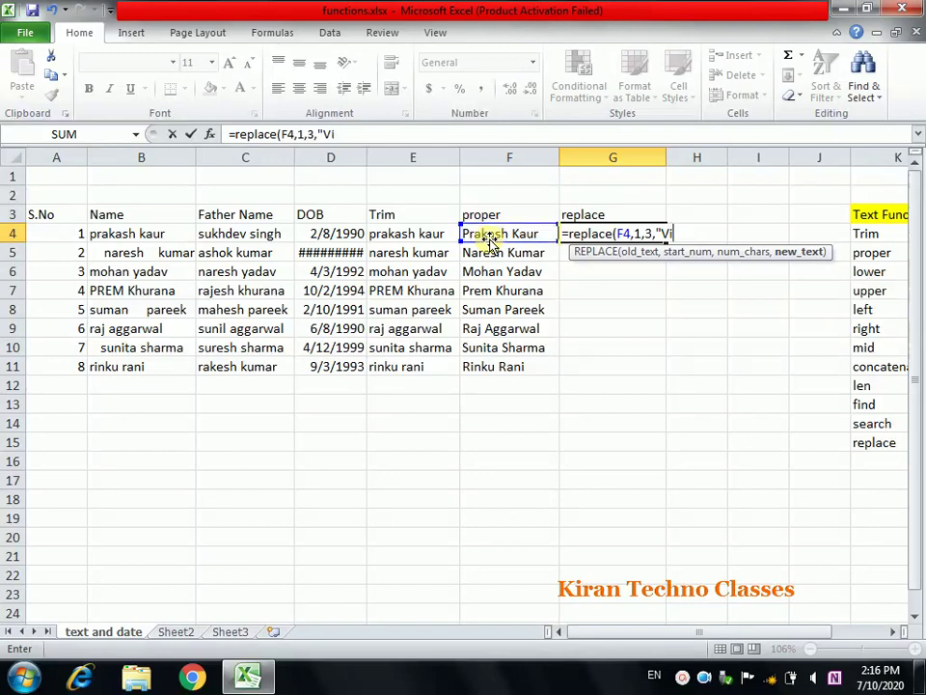
pyautogui.write('k')
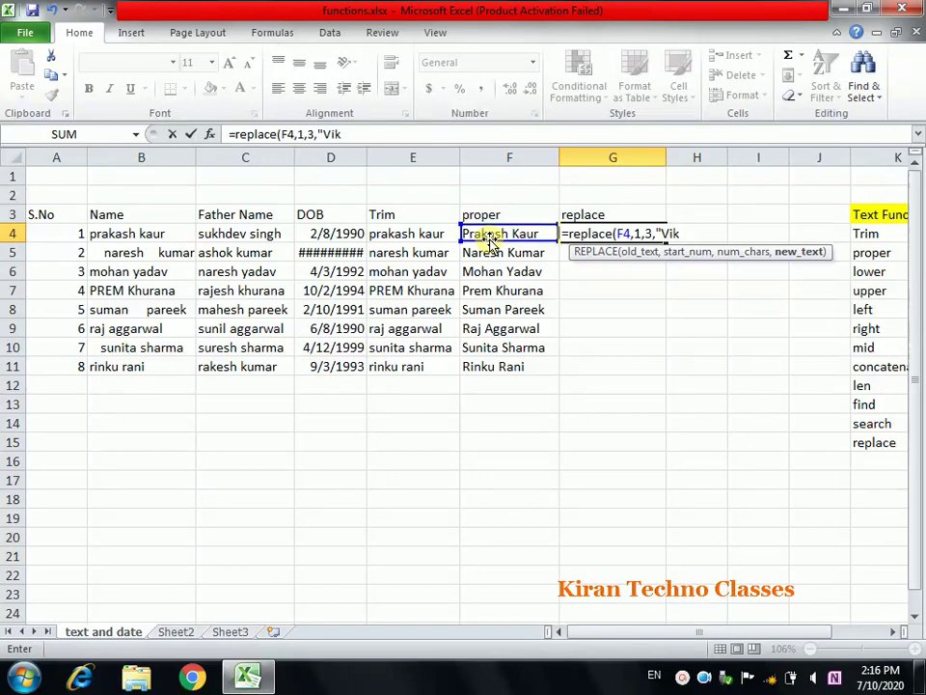
pyautogui.write('"')
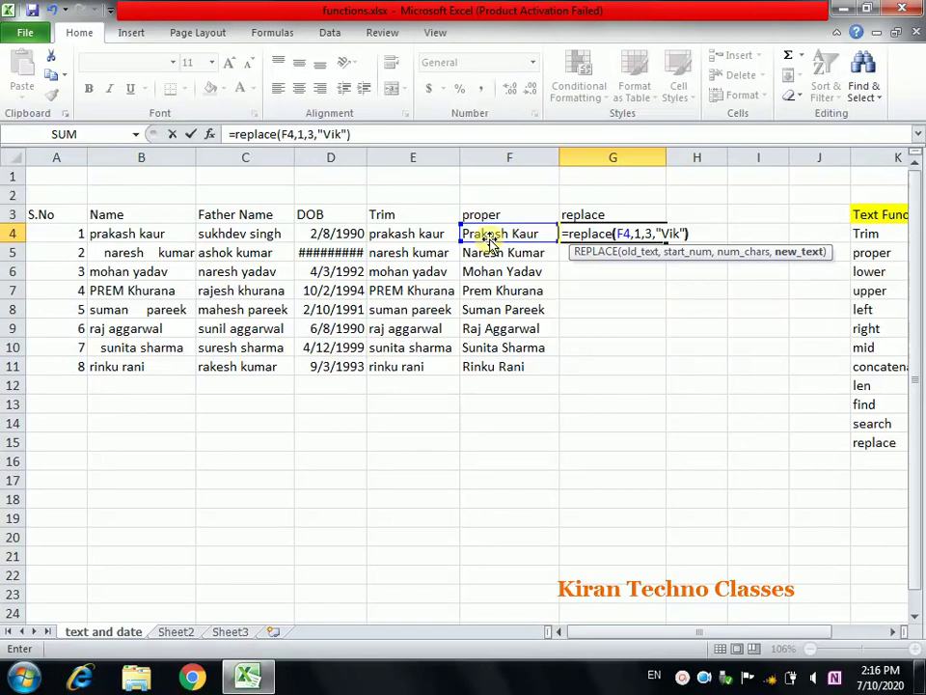
pyautogui.press('Return')
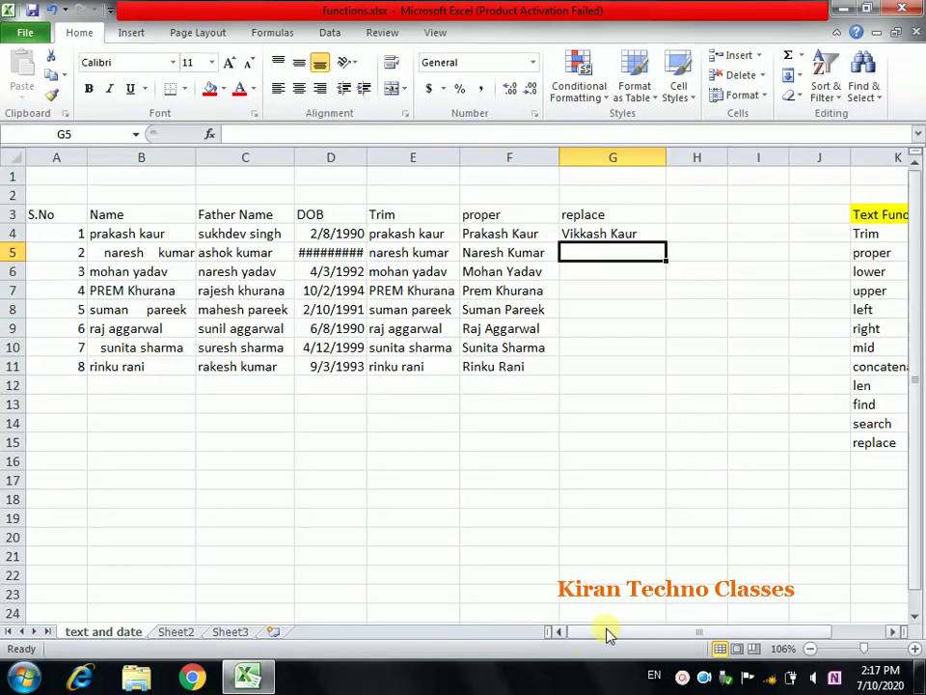
pyautogui.moveTo(608, 631); pyautogui.dragTo(632, 637)
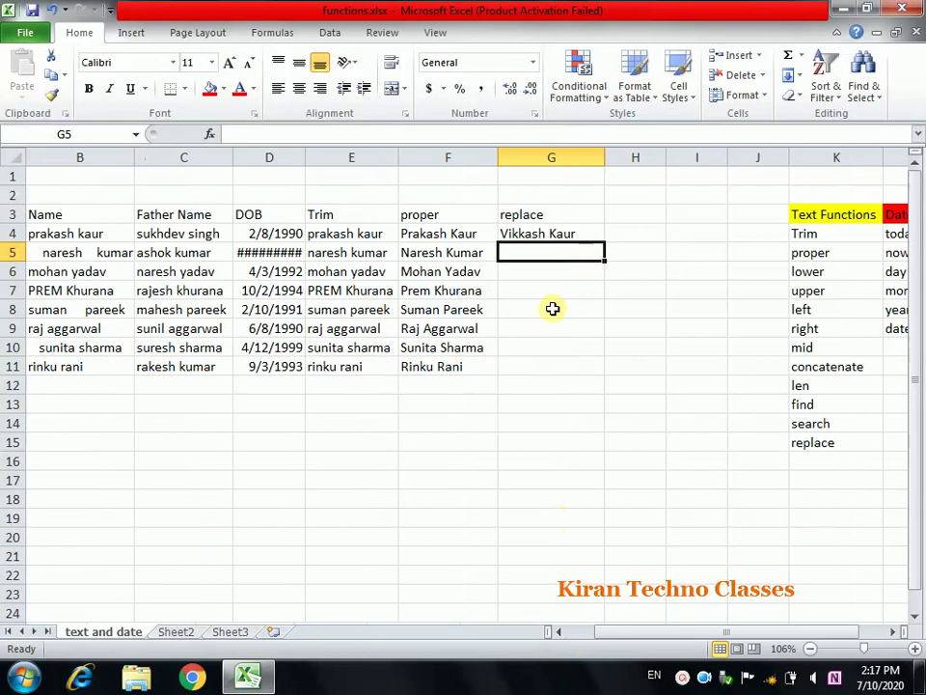
pyautogui.moveTo(520, 215); pyautogui.dragTo(522, 242)
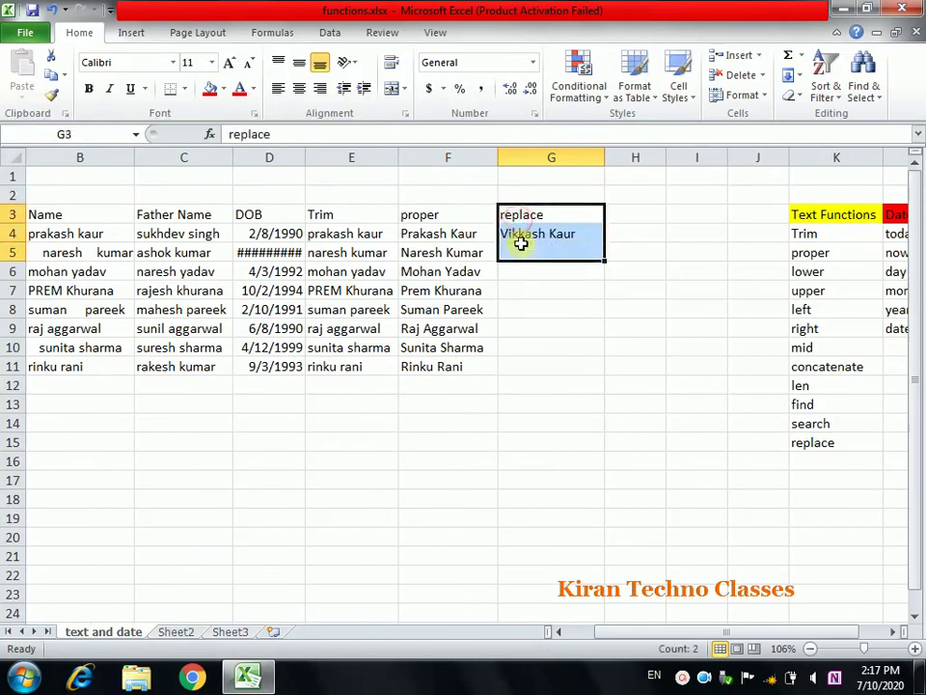
pyautogui.press('Delete')
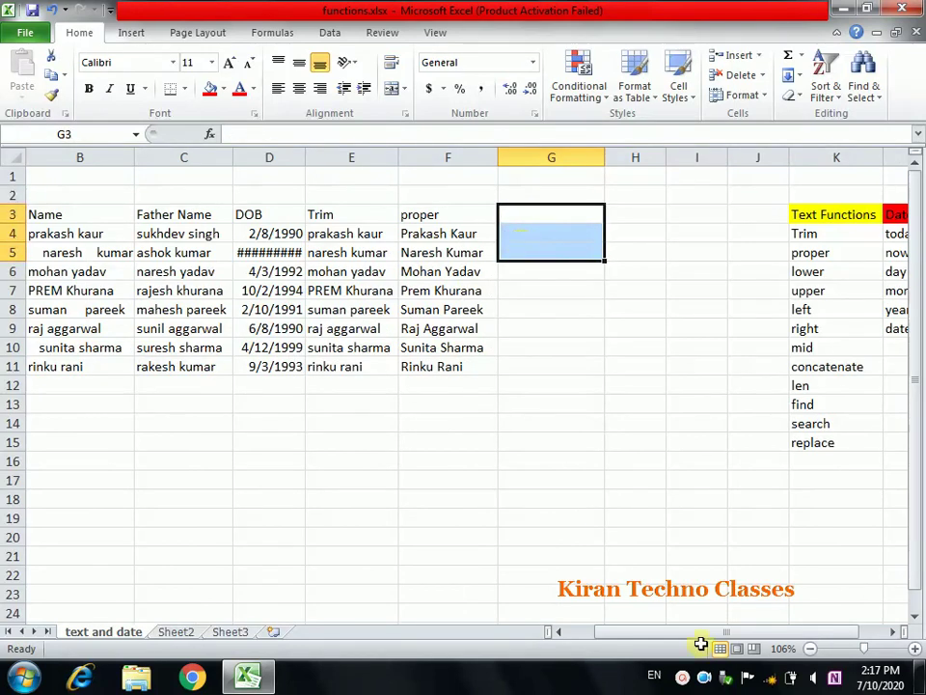
# Autofit the DOB column D so dates like 12/12/1989 display fully, then select G3
pyautogui.doubleClick(304, 155)
pyautogui.moveTo(653, 635); pyautogui.dragTo(668, 635)
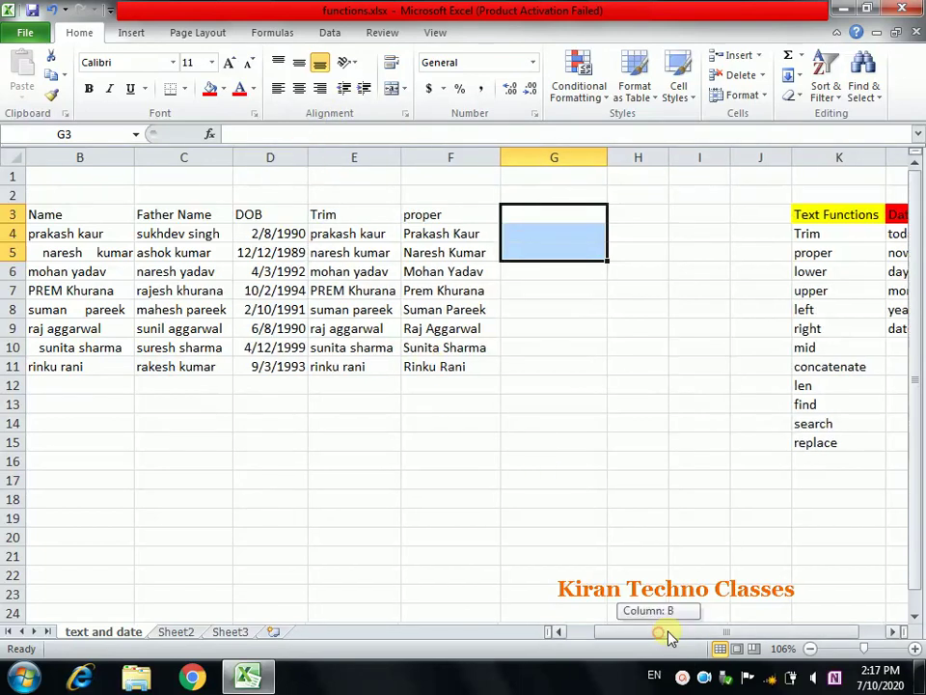
pyautogui.click(598, 468)
pyautogui.click(438, 220)
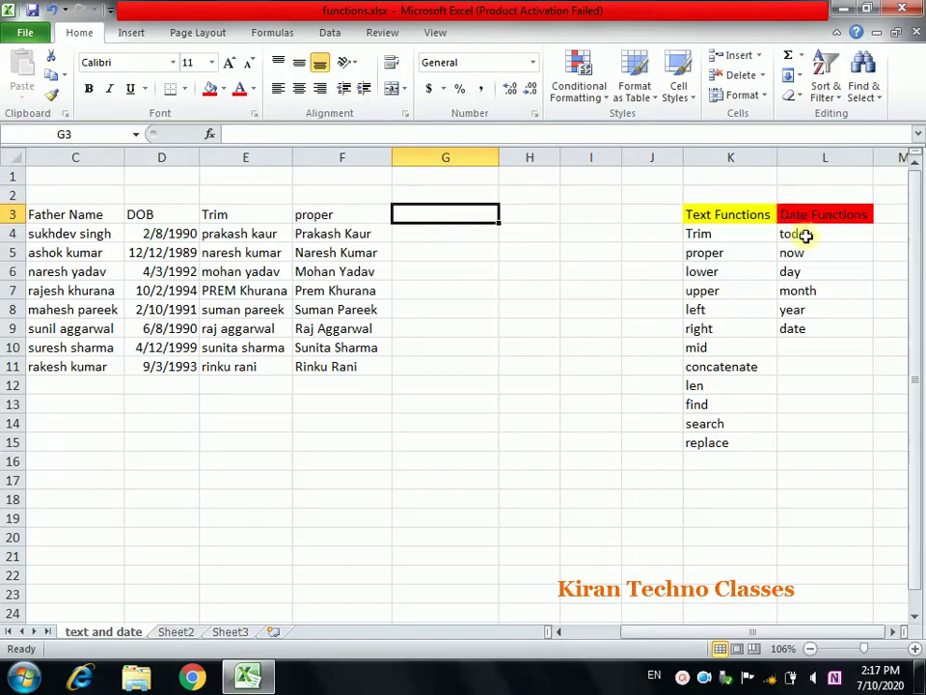
# Enter =TODAY() in G4 to show 7/10/2020, then begin =NOW() in G5
pyautogui.click(449, 235)
pyautogui.write('=today()')
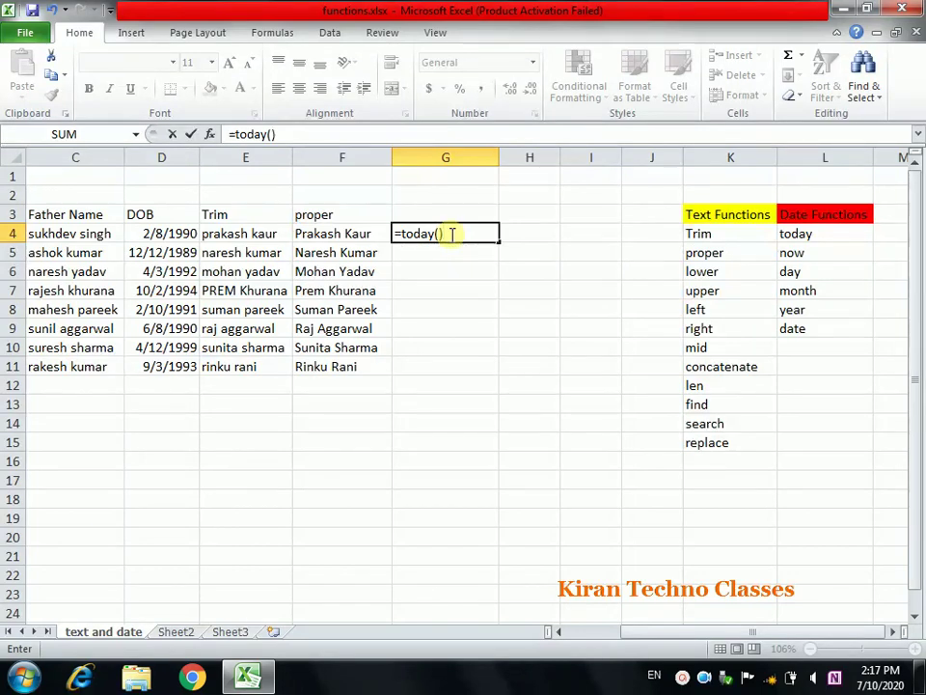
pyautogui.press('Return')
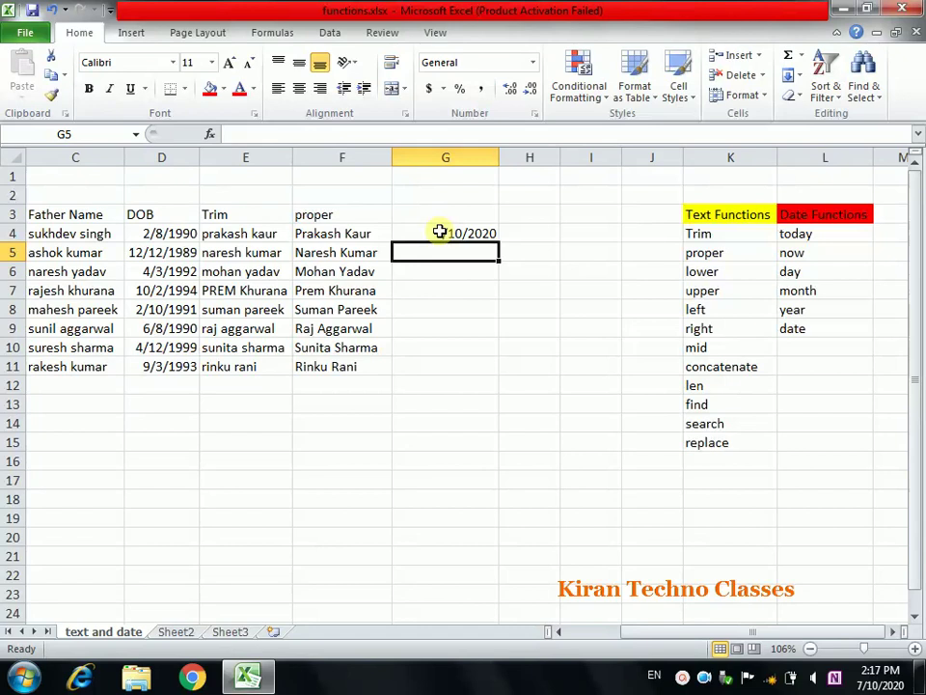
pyautogui.write('=')
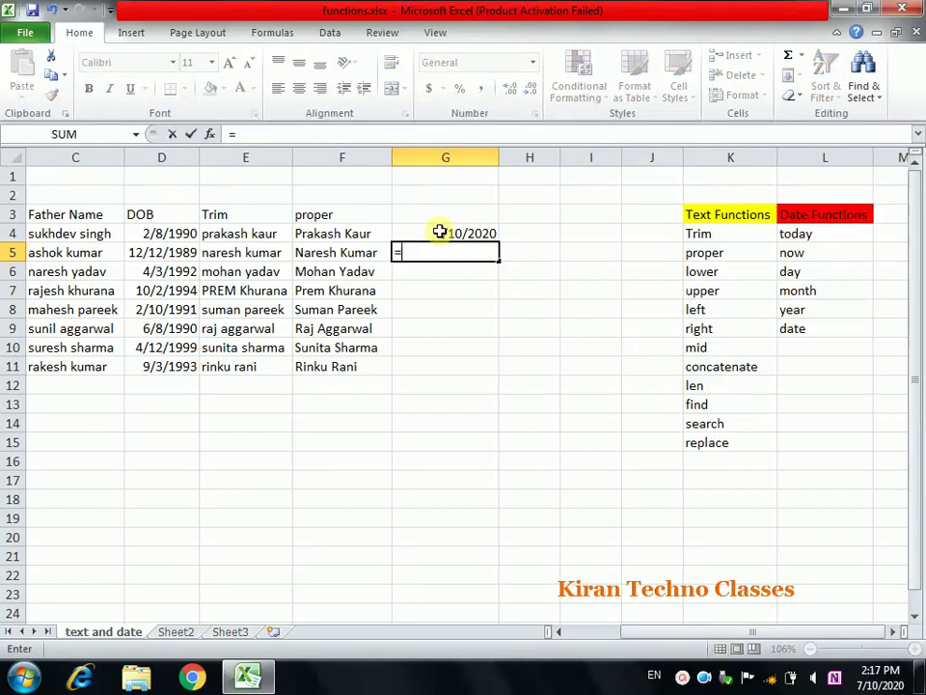
pyautogui.write('now')
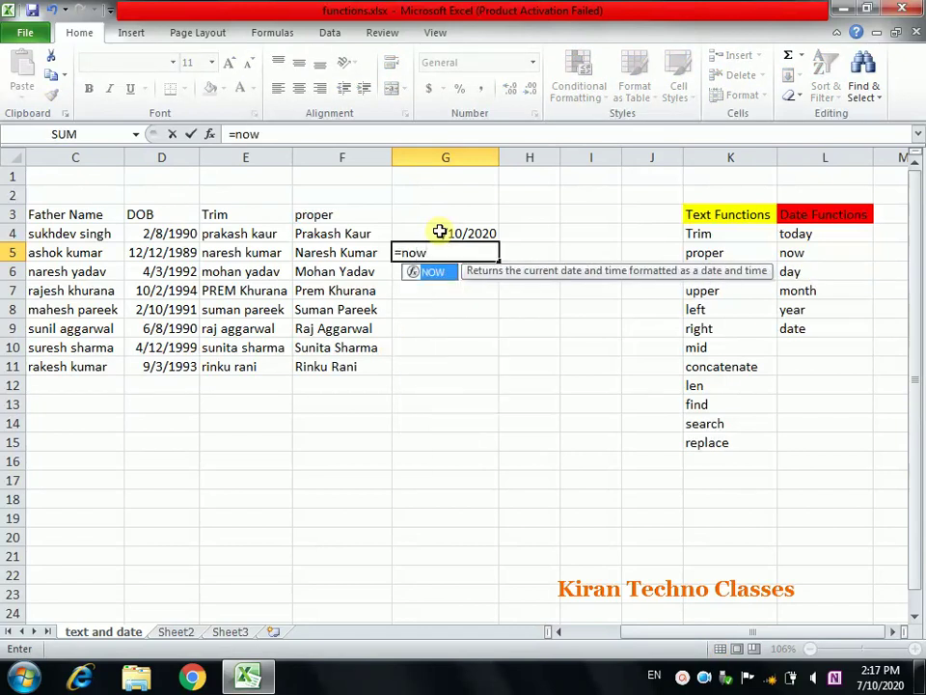
pyautogui.write('(')
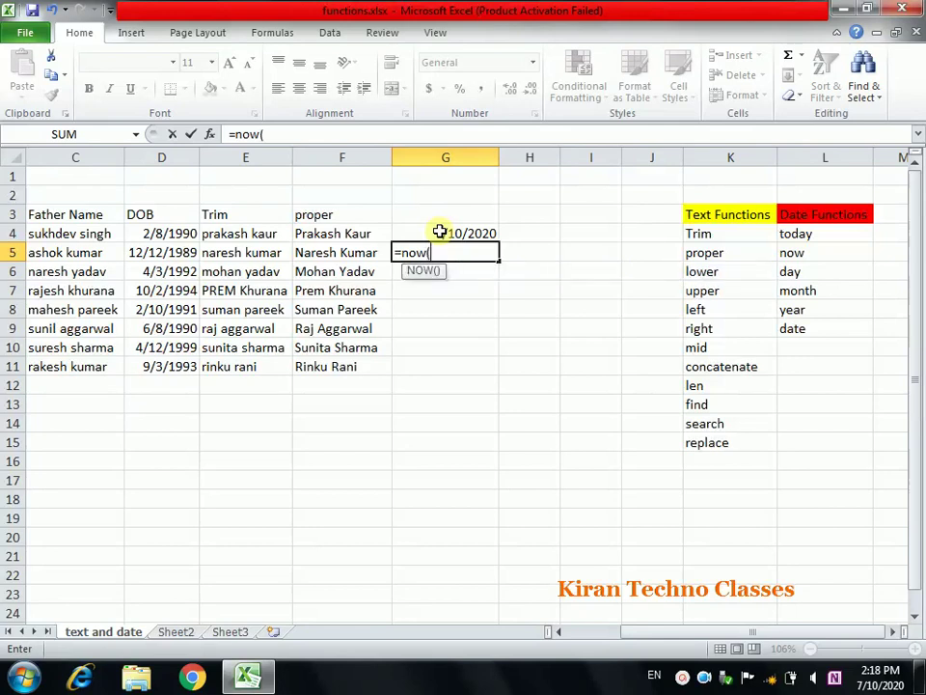
pyautogui.write(')')
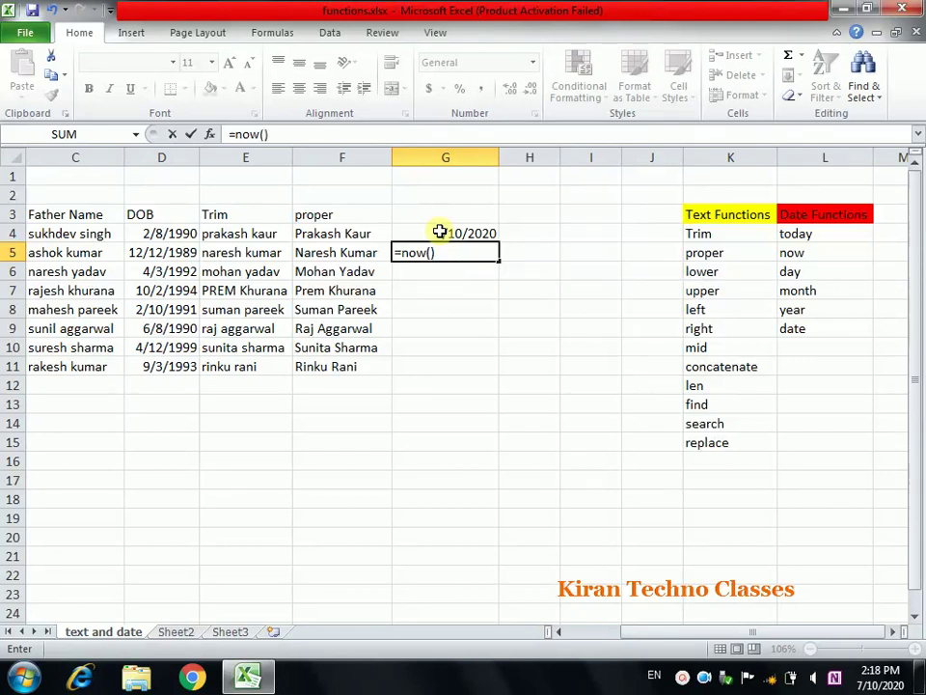
# Commit =NOW() in G5, showing 7/10/2020 14:18, and compare its format with G4's date
pyautogui.press('Return')
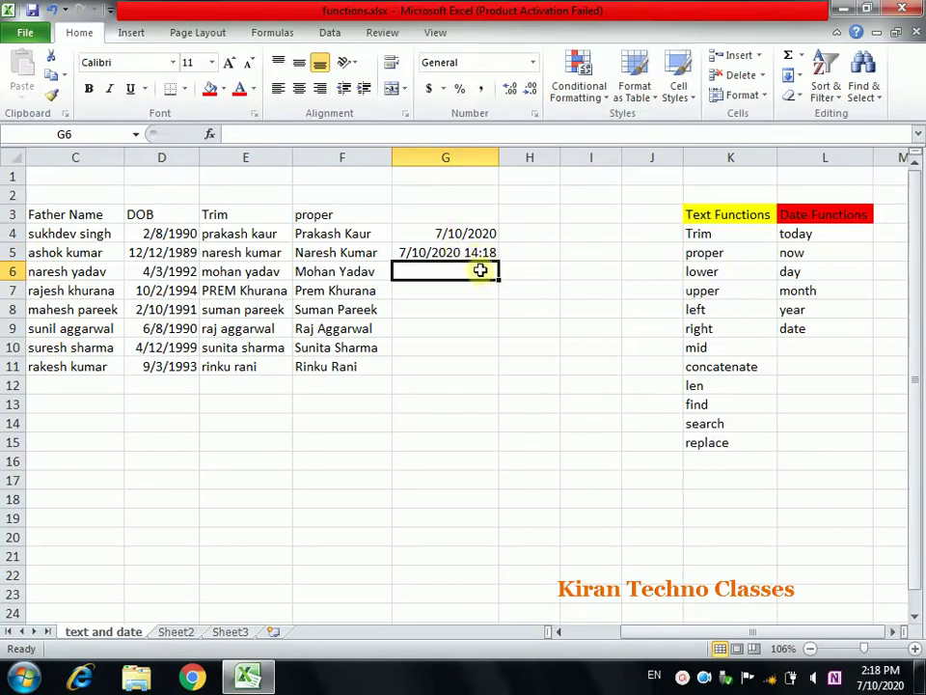
pyautogui.click(453, 235)
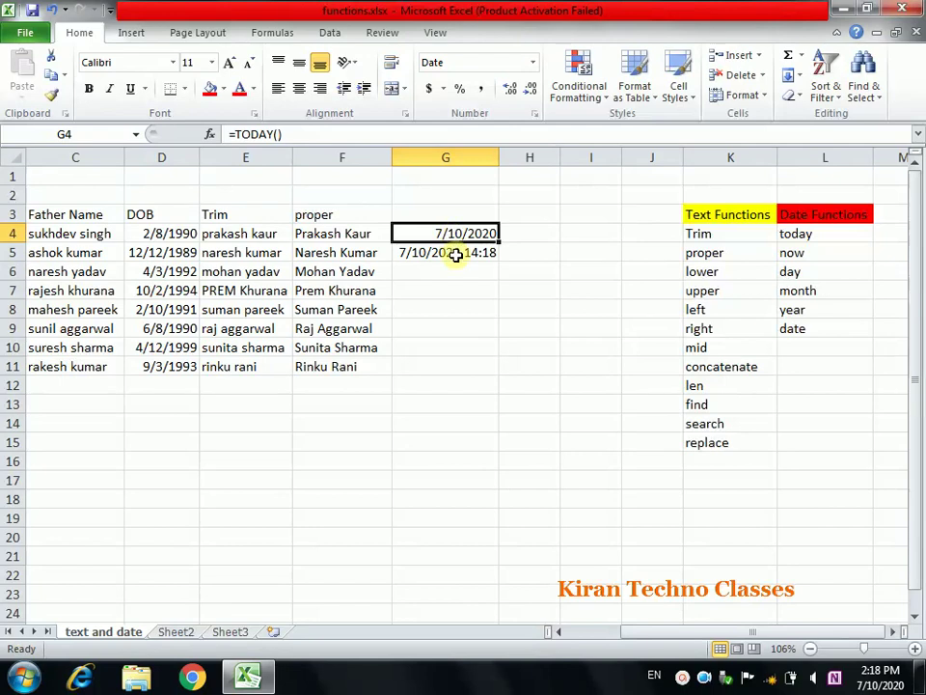
pyautogui.click(455, 255)
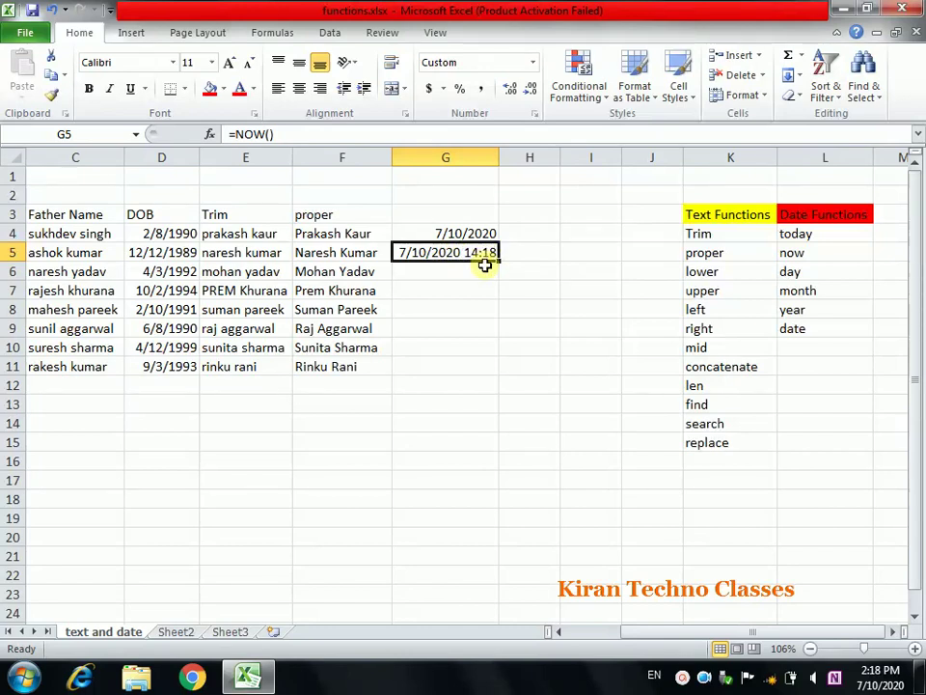
pyautogui.click(475, 236)
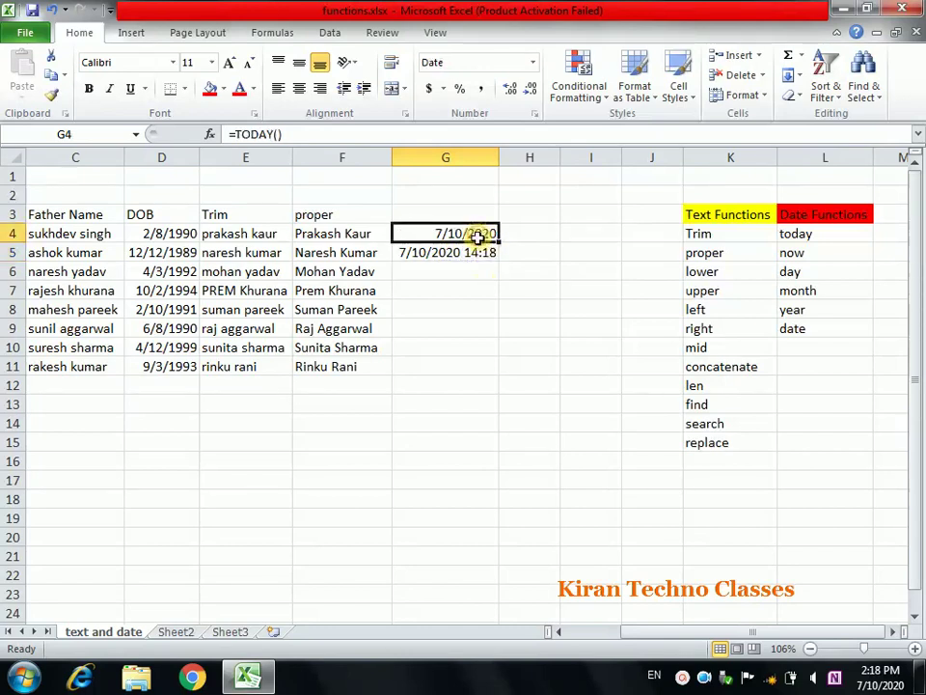
pyautogui.click(477, 251)
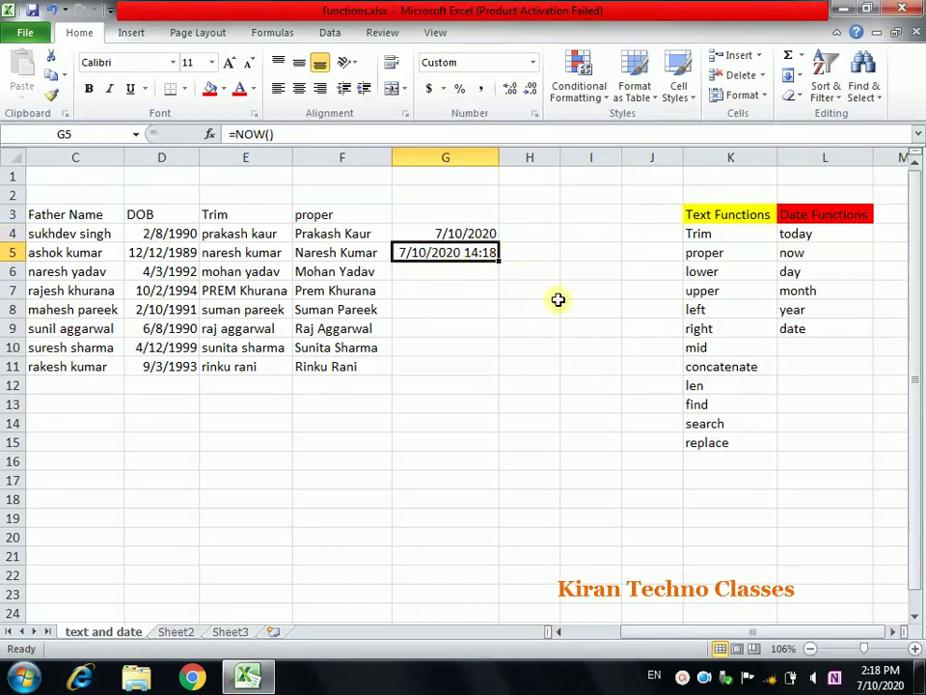
pyautogui.click(452, 232)
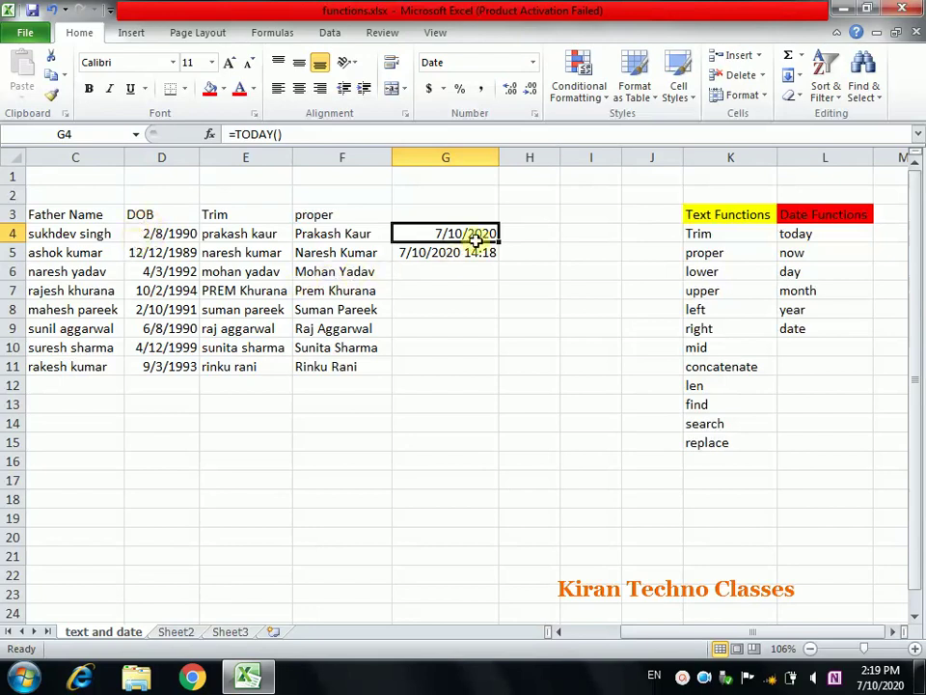
pyautogui.click(521, 232)
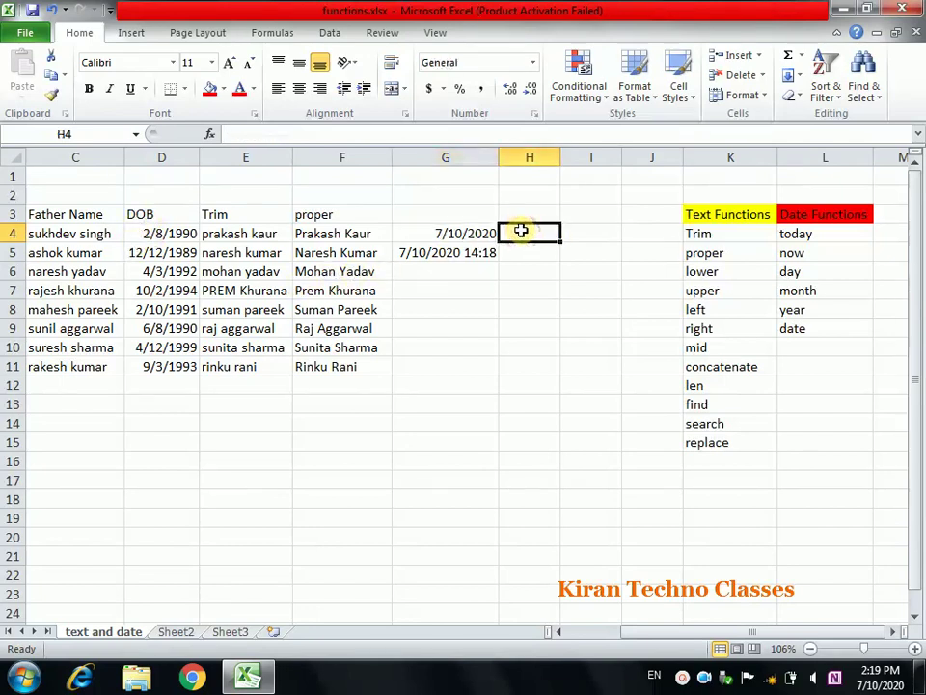
# Enter =DAY(D4) in H4, returning 8 for the 2/8/1990 birth date
pyautogui.write('=')
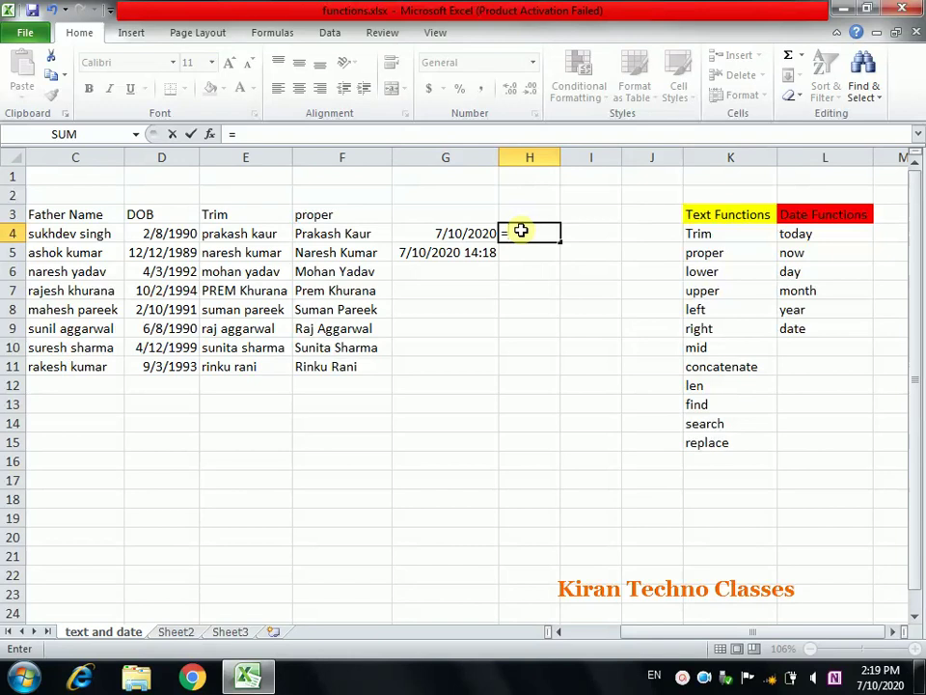
pyautogui.write('da')
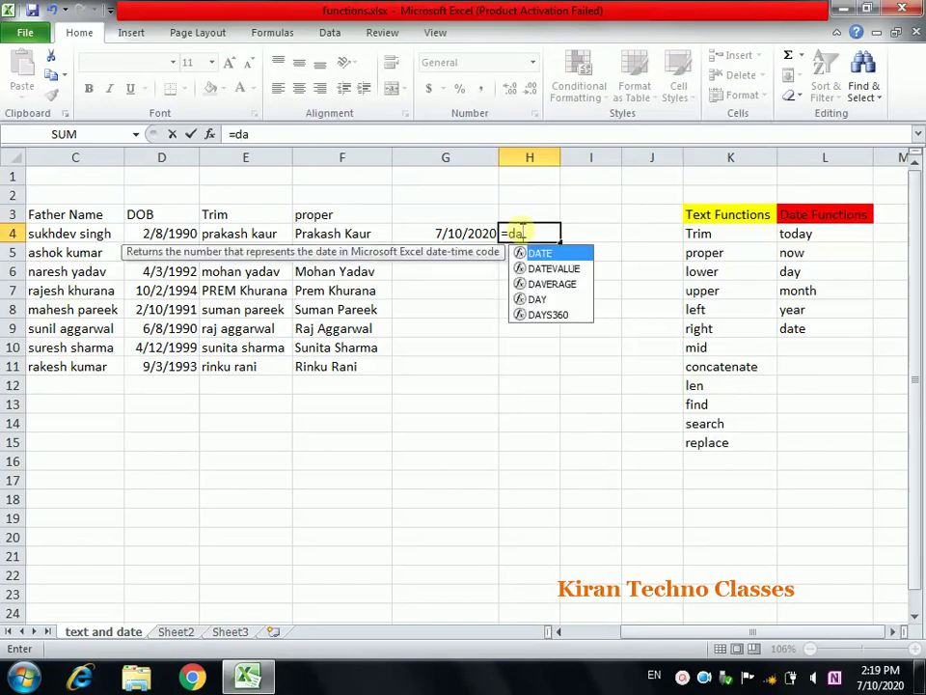
pyautogui.write('y(')
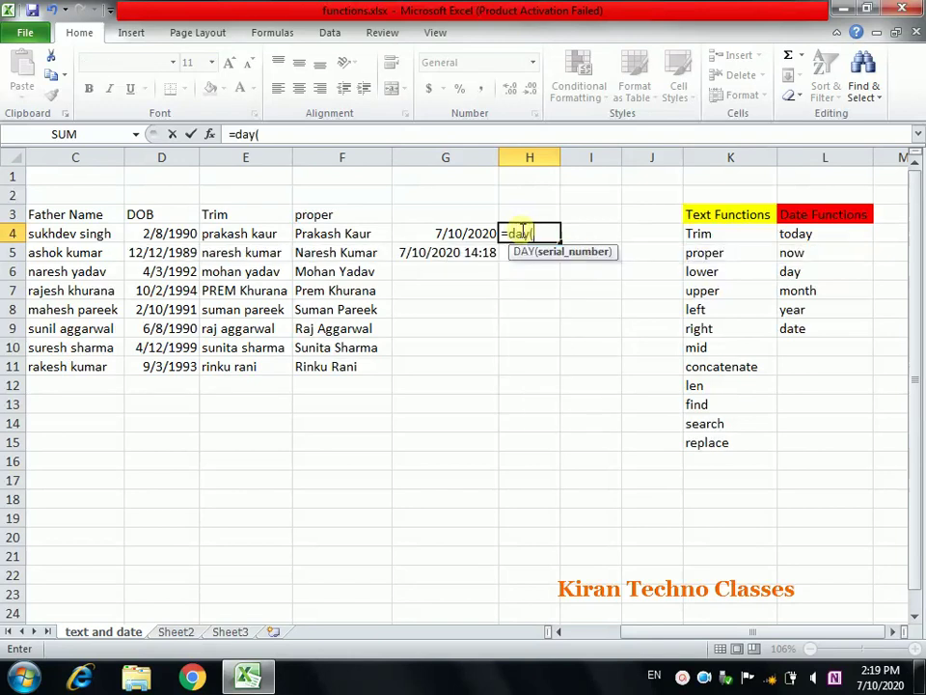
pyautogui.click(174, 233)
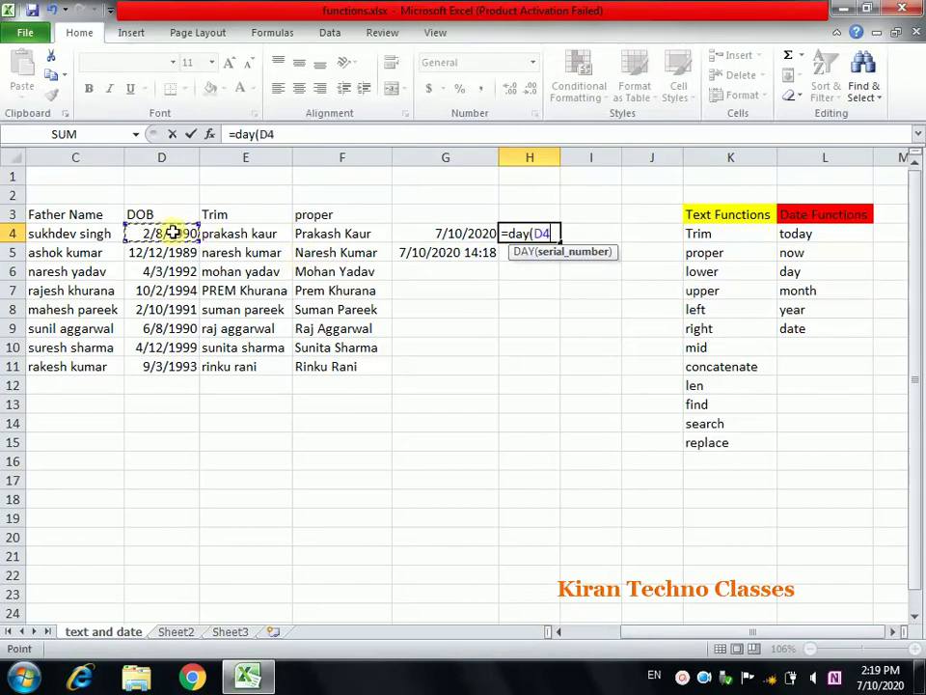
pyautogui.write(')')
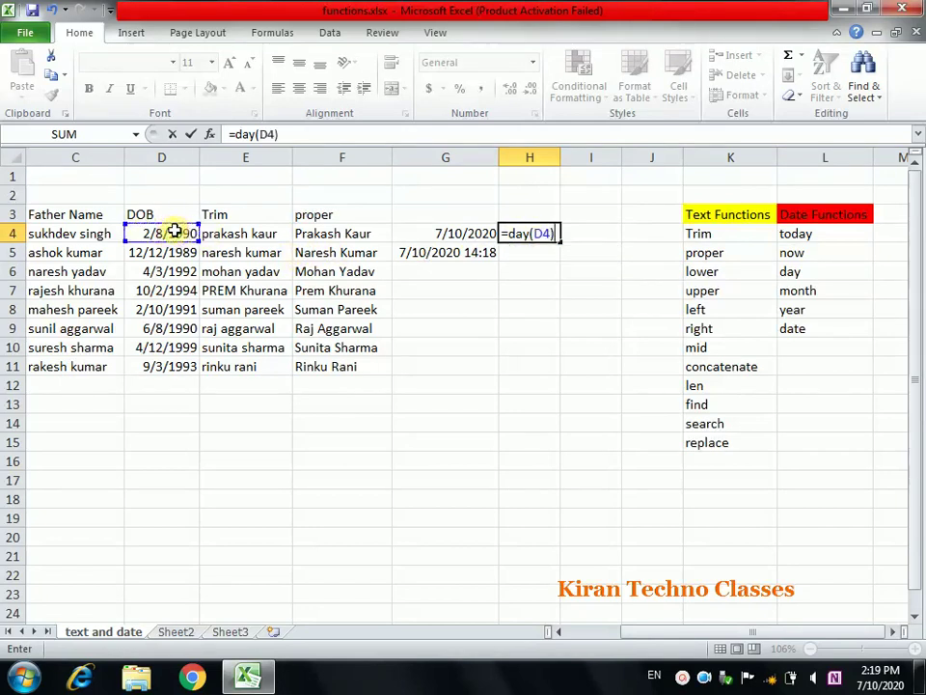
pyautogui.press('Return')
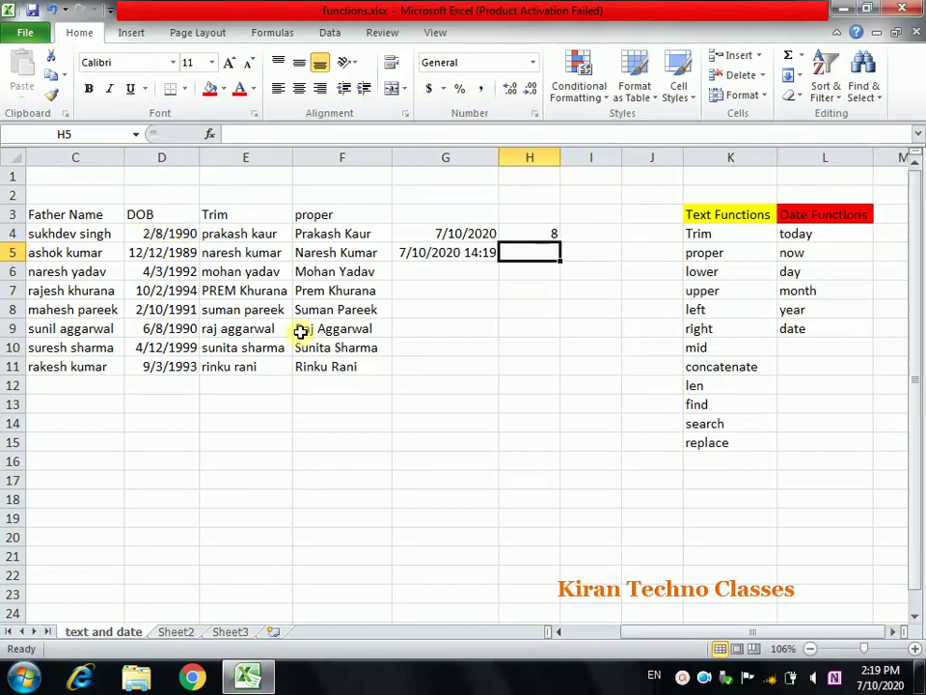
# Enter =MONTH(D4) in H5, returning the month 2
pyautogui.write('=month(')
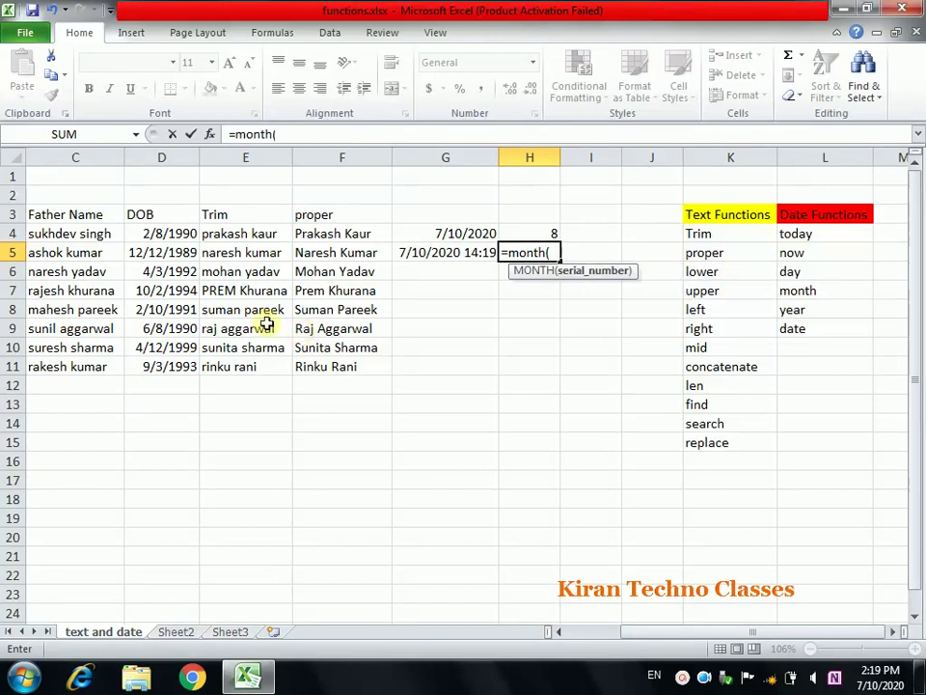
pyautogui.click(155, 233)
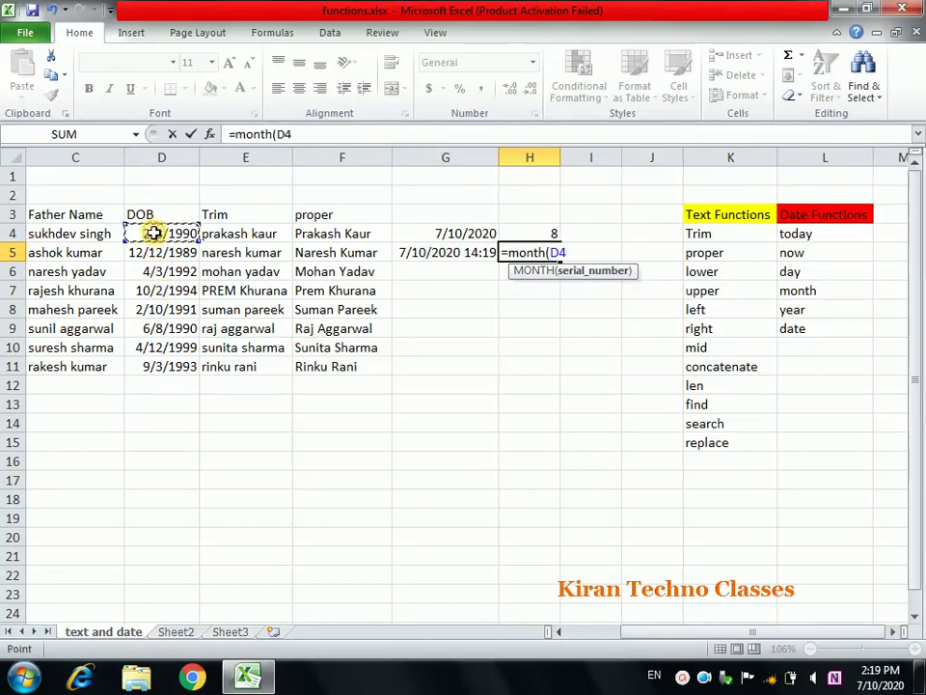
pyautogui.write(')')
pyautogui.press('Return')
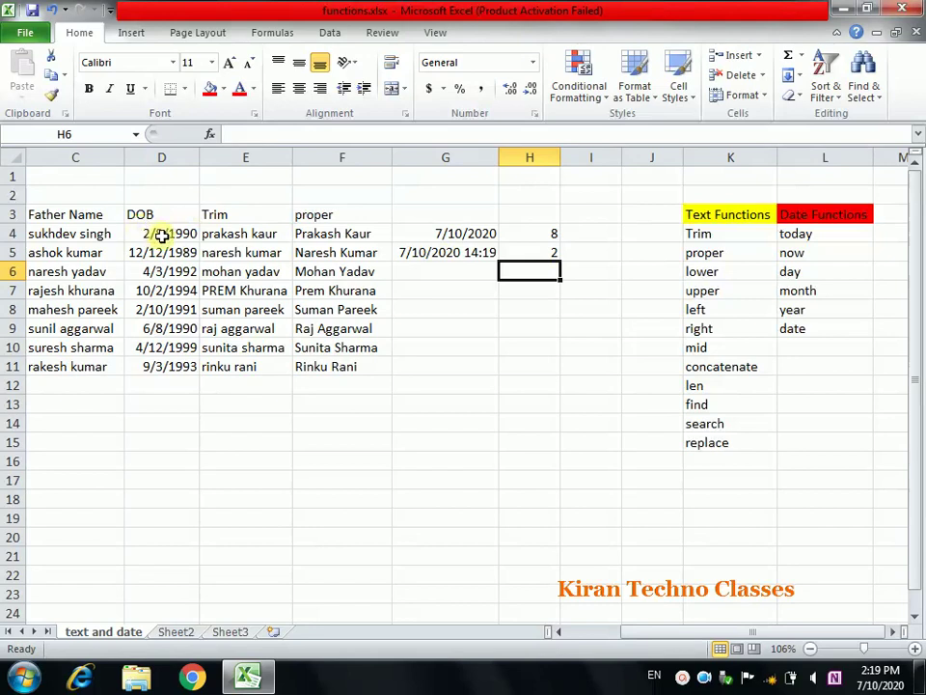
# Enter =YEAR(D4) in H6, correcting a typo and an error prompt, to return 1990
pyautogui.write('=yrae')
pyautogui.press('BackSpace')
pyautogui.press('BackSpace')
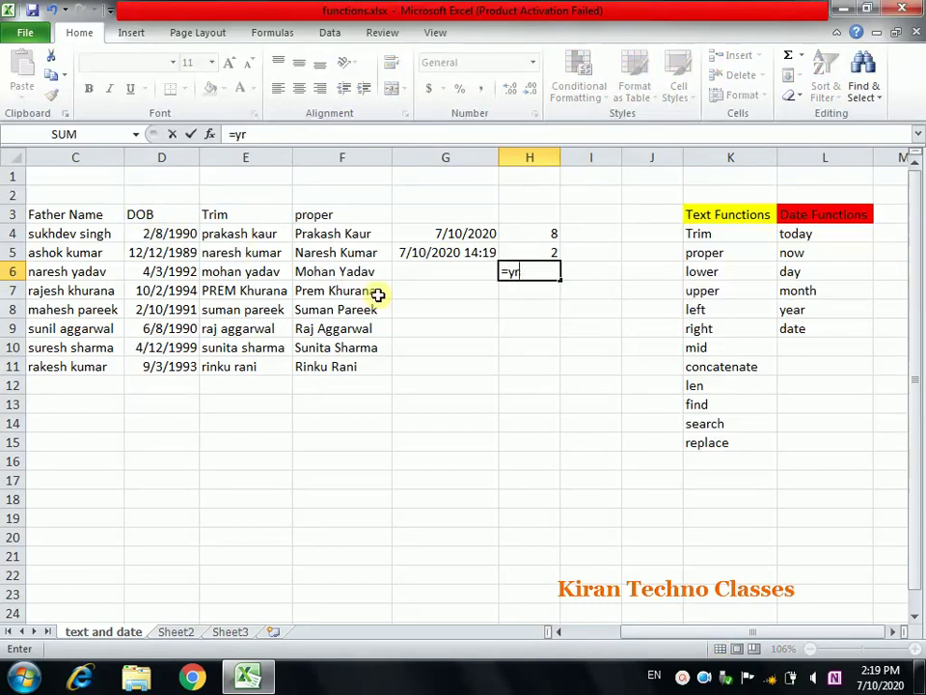
pyautogui.press('BackSpace')
pyautogui.write('ear')
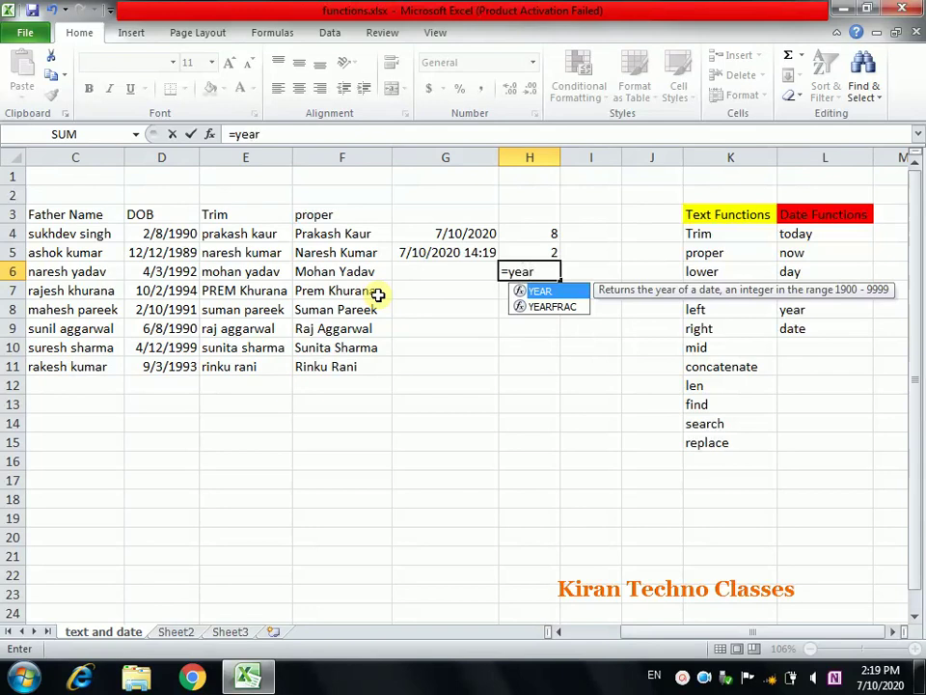
pyautogui.write('()')
pyautogui.press('Return')
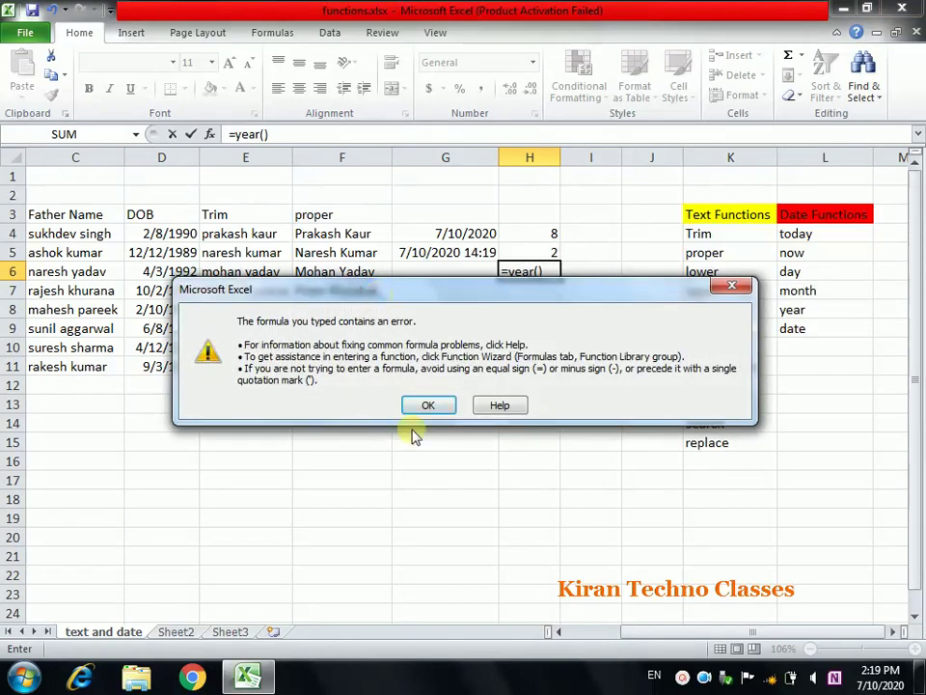
pyautogui.click(429, 404)
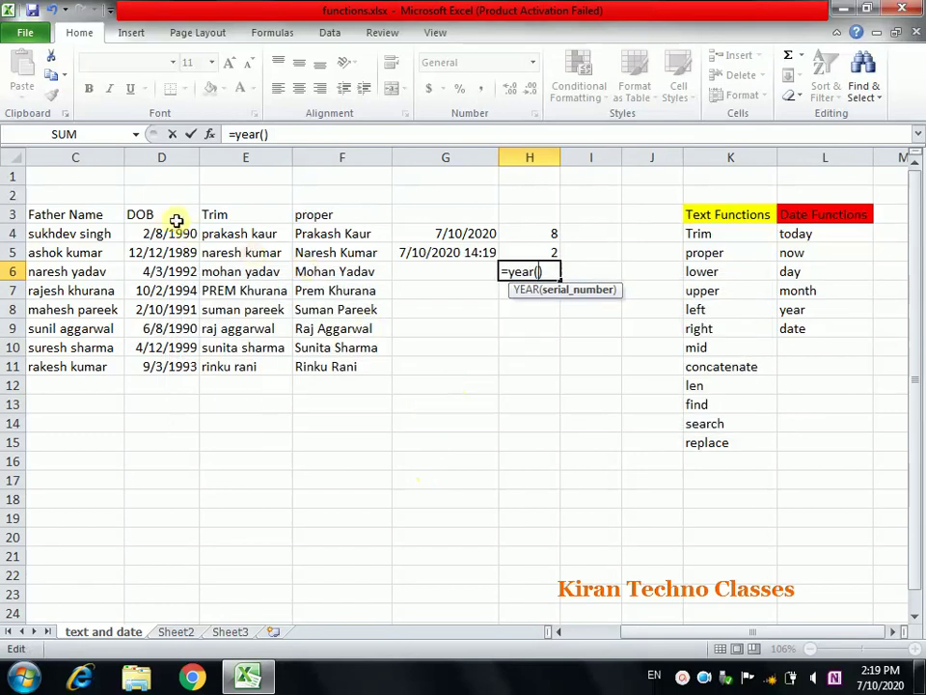
pyautogui.click(178, 234)
pyautogui.press('Return')
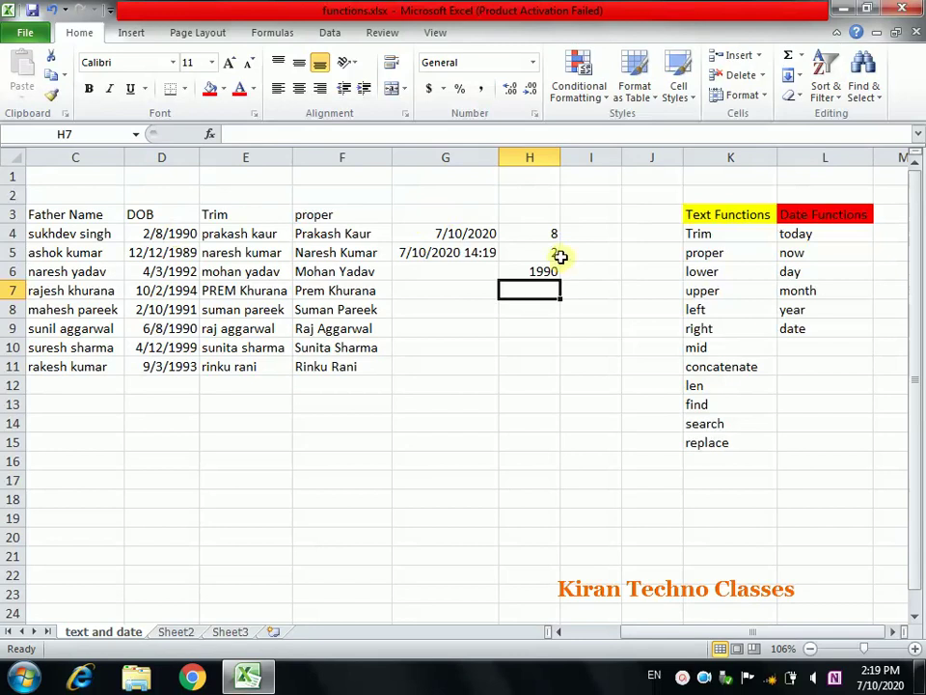
# Review the DAY, MONTH and YEAR formulas in H4:H6
pyautogui.click(541, 234)
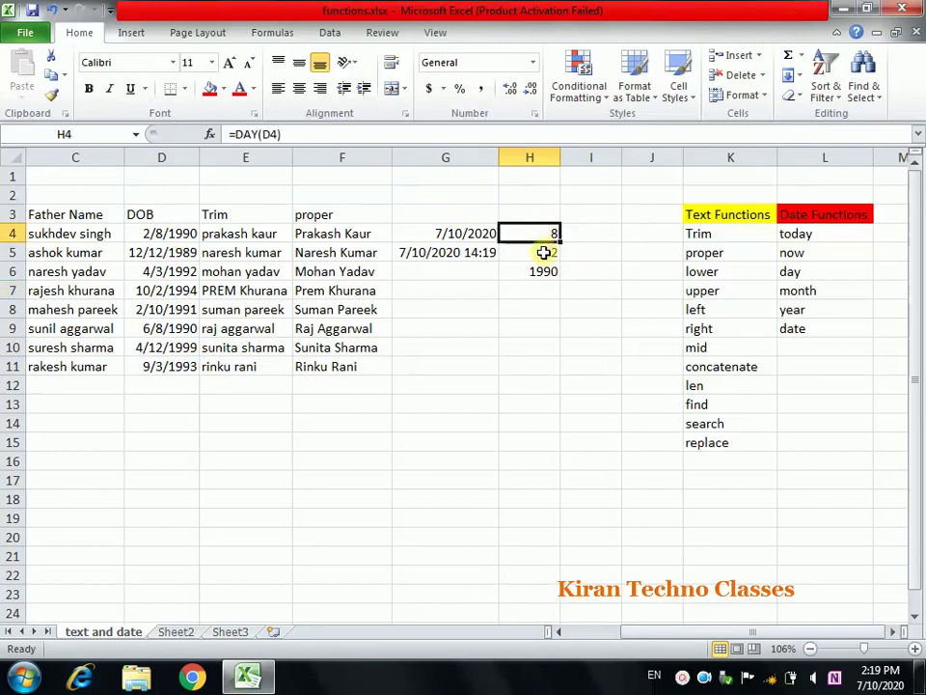
pyautogui.click(545, 252)
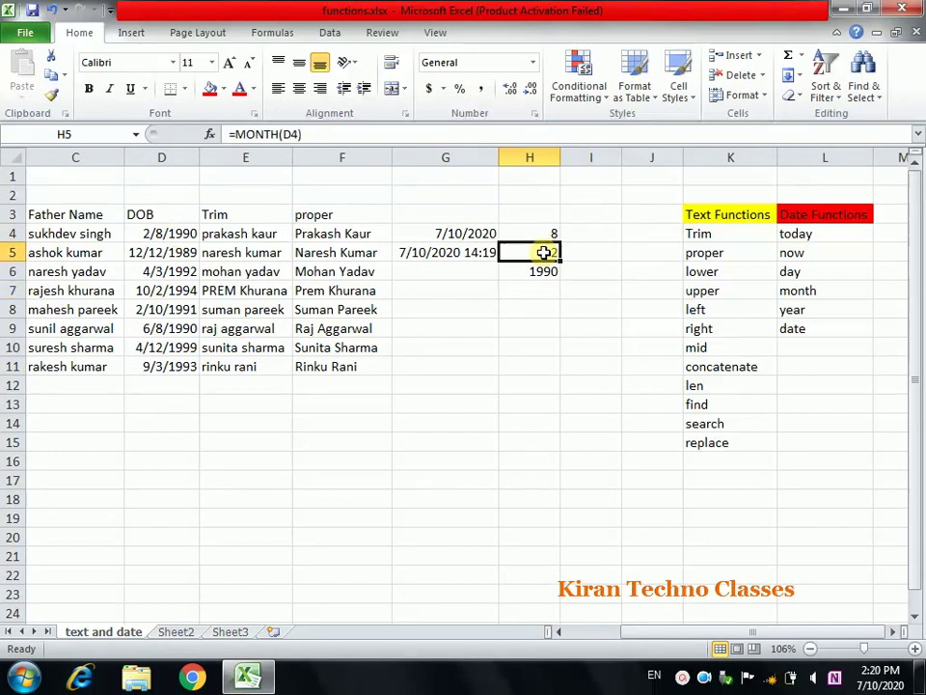
pyautogui.click(544, 272)
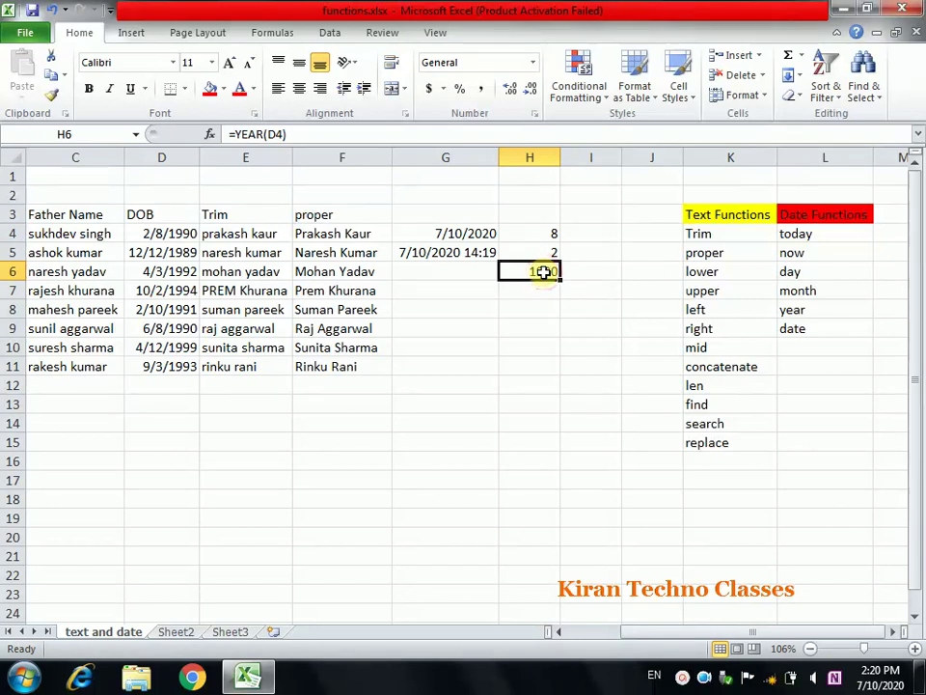
pyautogui.click(531, 235)
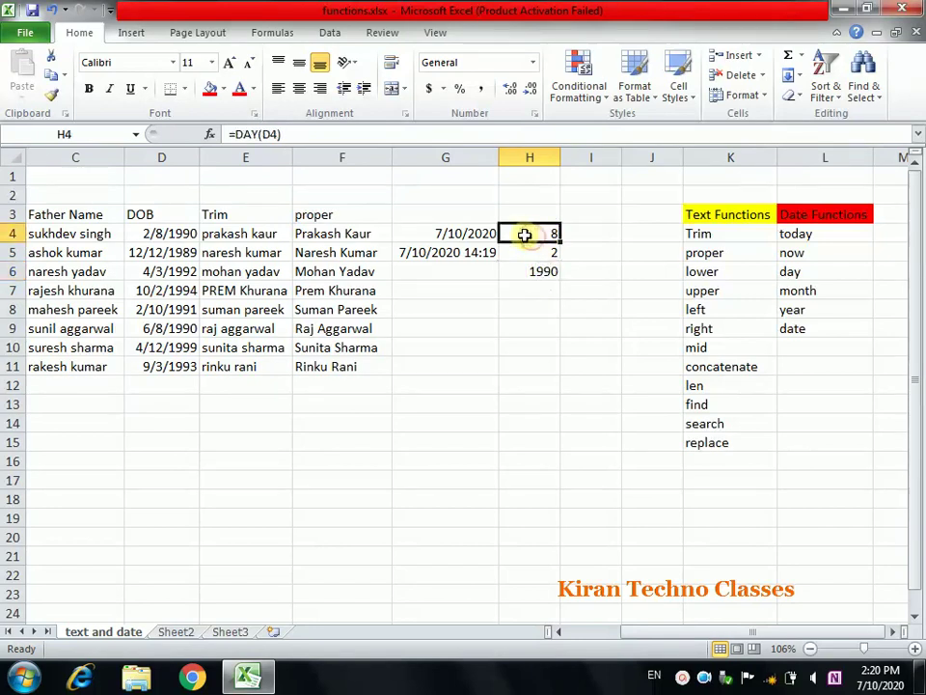
pyautogui.click(529, 253)
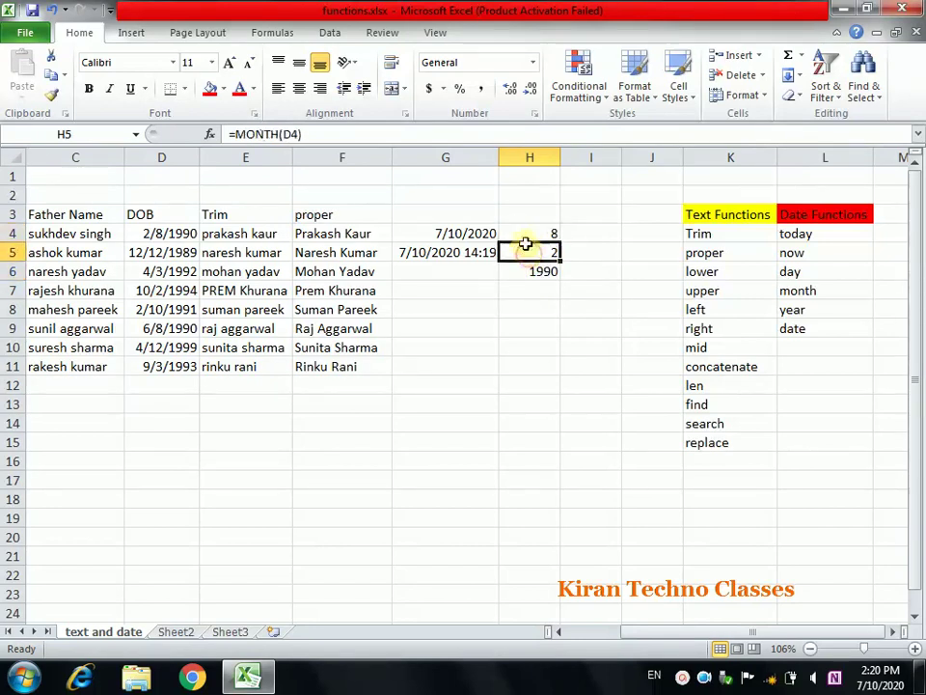
pyautogui.click(515, 233)
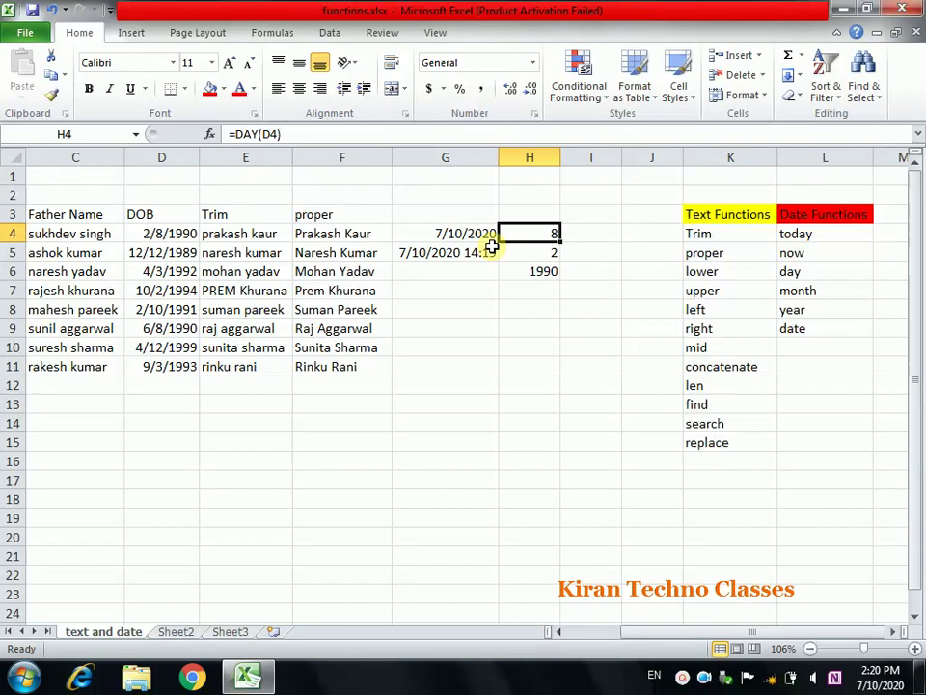
# Show the sheet's formulas with Ctrl+~, then switch back to calculated values
pyautogui.hotkey('ctrl', '`')
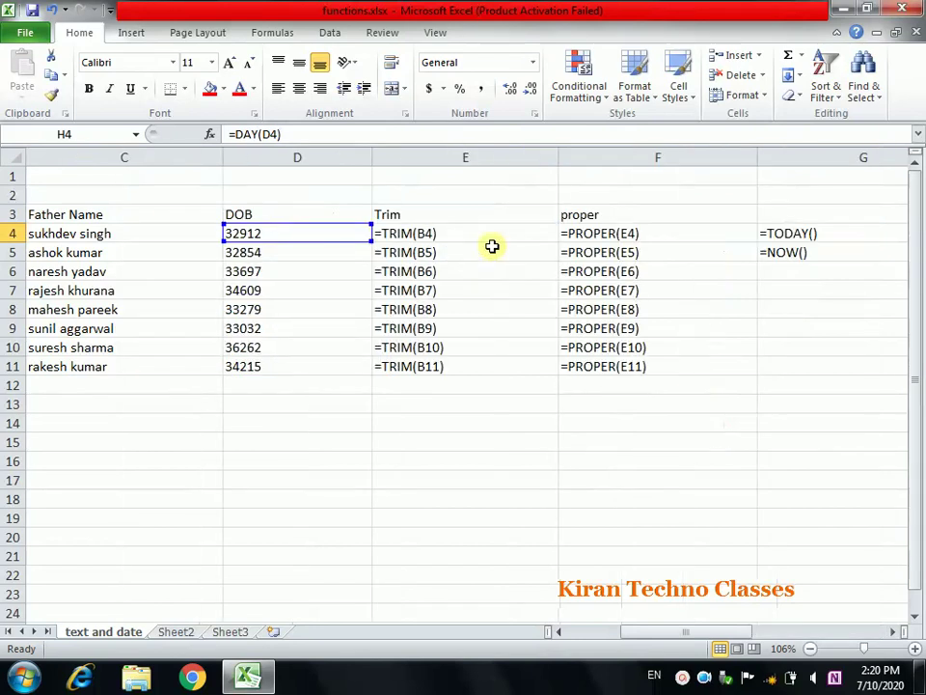
pyautogui.moveTo(655, 631)
pyautogui.mouseDown()
pyautogui.moveTo(600, 641)
pyautogui.moveTo(712, 641)
pyautogui.moveTo(657, 632)
pyautogui.mouseUp()
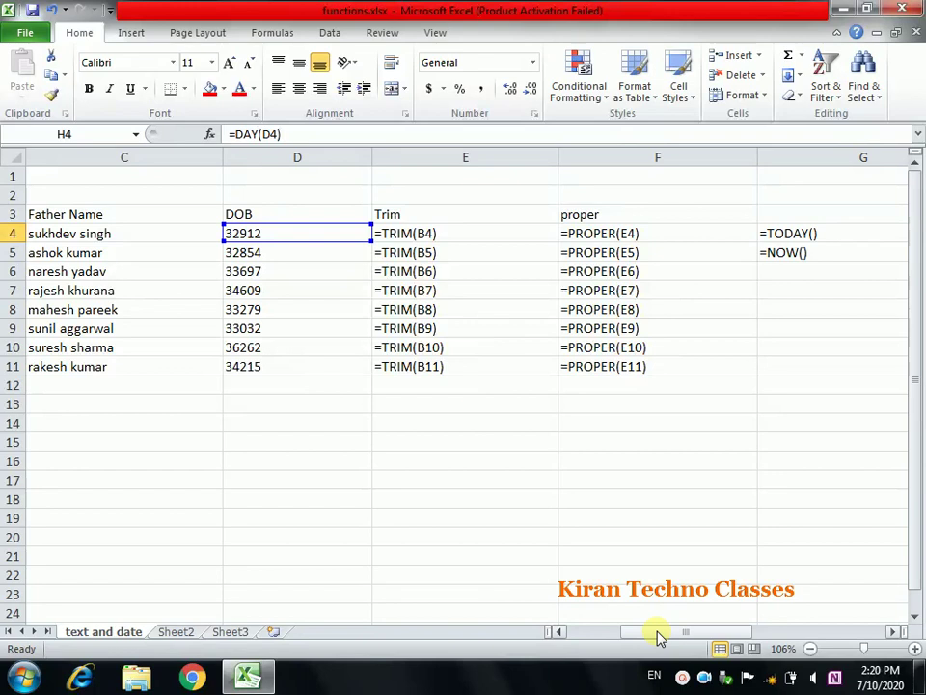
pyautogui.hotkey('ctrl', '`')
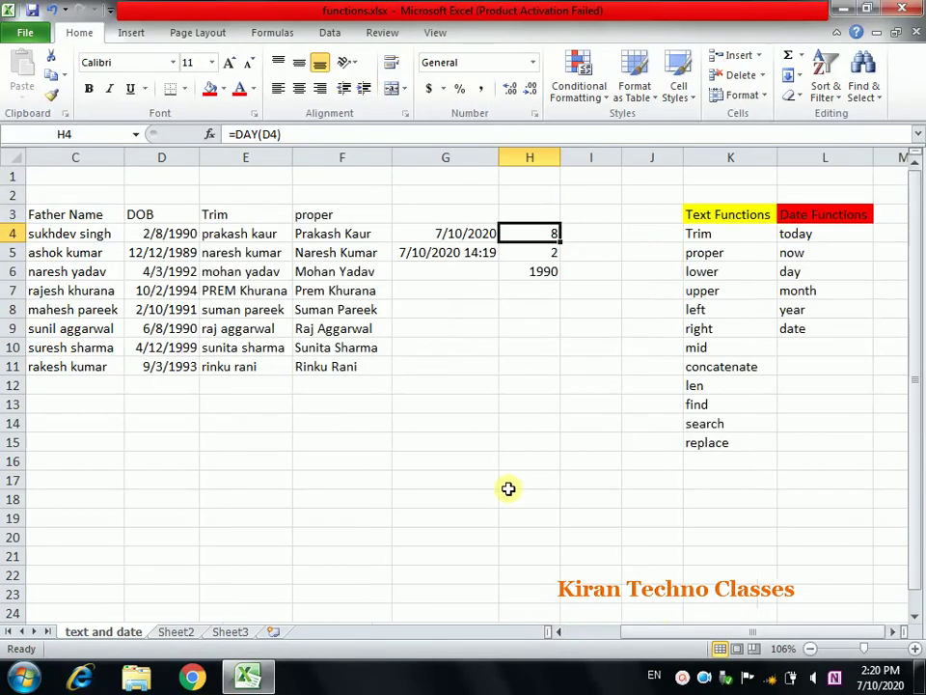
# Type ~ into G18 and enlarge its font to 26 points
pyautogui.click(461, 494)
pyautogui.write('~')
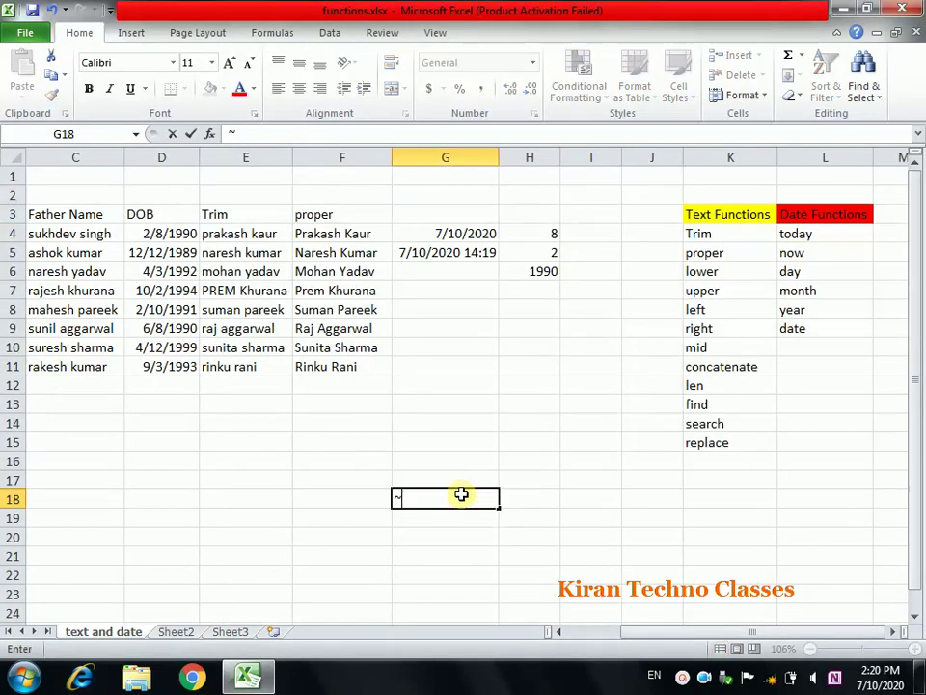
pyautogui.click(439, 593)
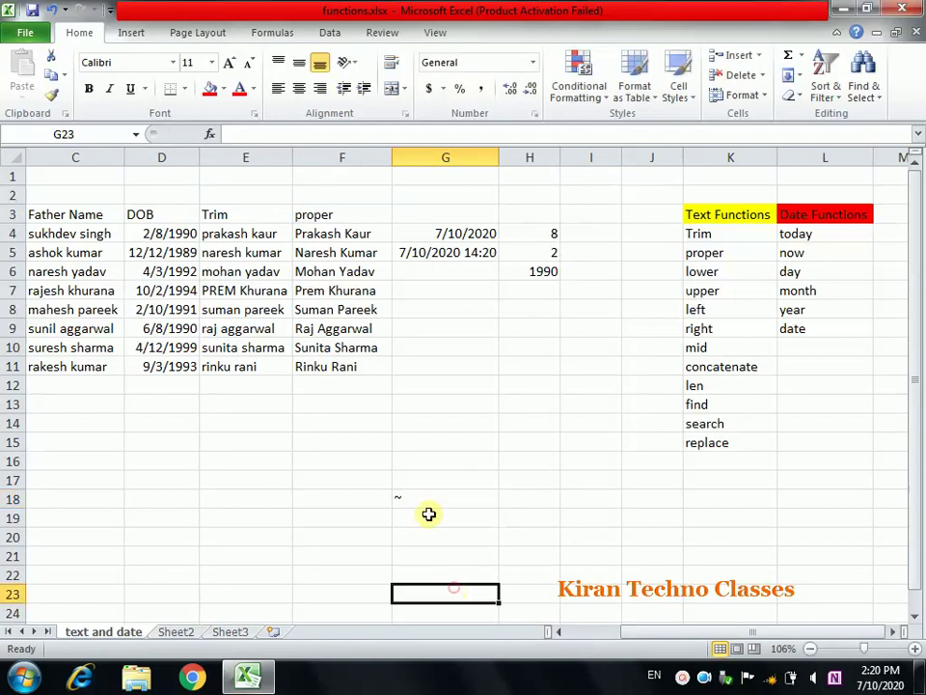
pyautogui.click(407, 498)
pyautogui.click(229, 63)
pyautogui.click(228, 63)
pyautogui.click(229, 63)
pyautogui.click(229, 63)
pyautogui.click(229, 62)
pyautogui.click(228, 63)
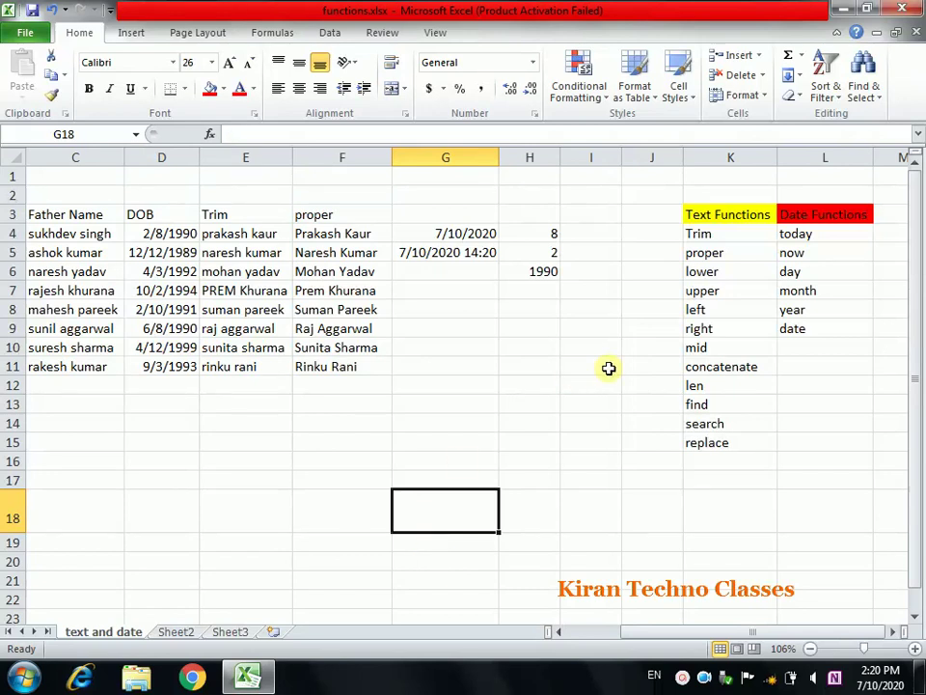
pyautogui.click(460, 234)
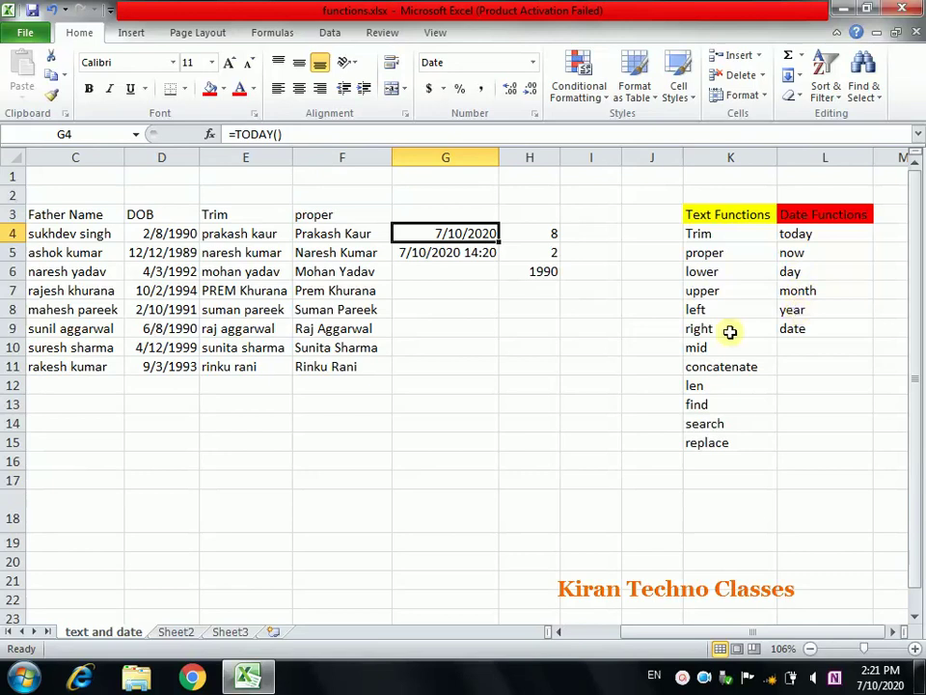
# Enter =DATE(H6,H5,H4) in H7 to rebuild the birth date 2/8/1990
pyautogui.click(512, 293)
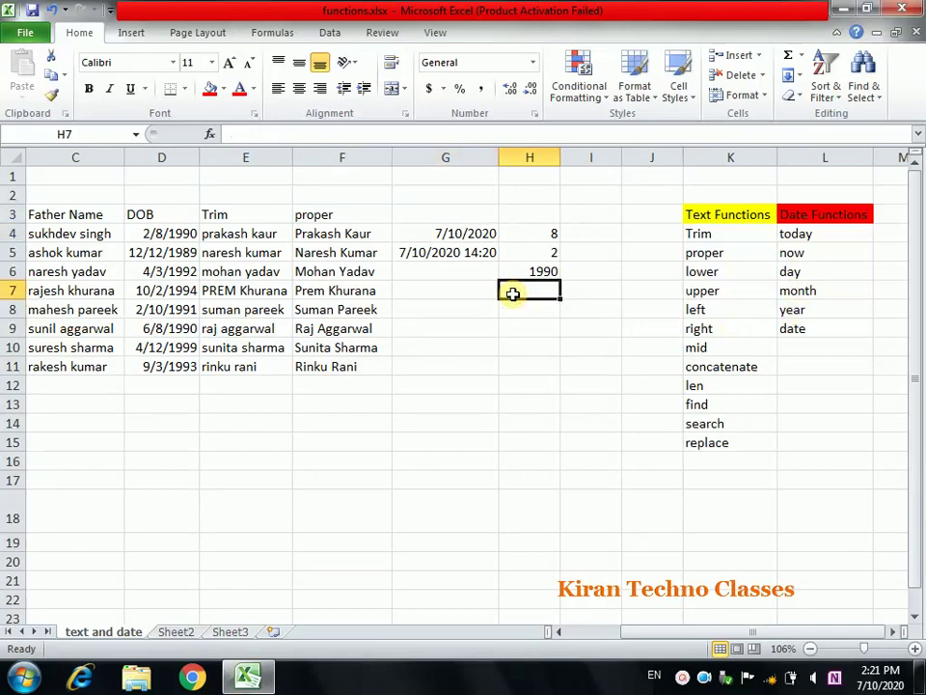
pyautogui.write('=')
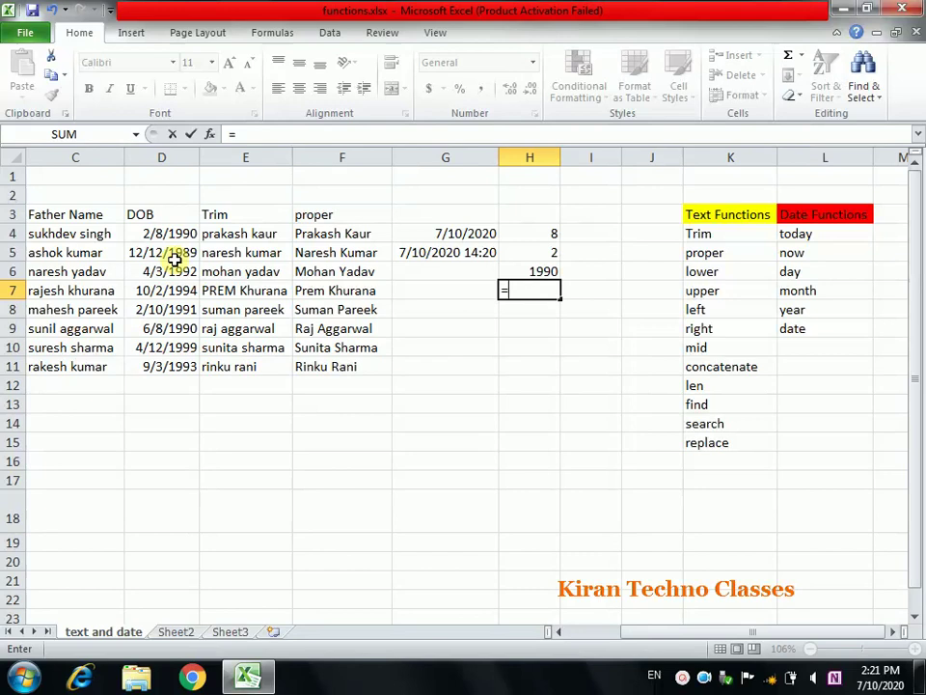
pyautogui.write('date(')
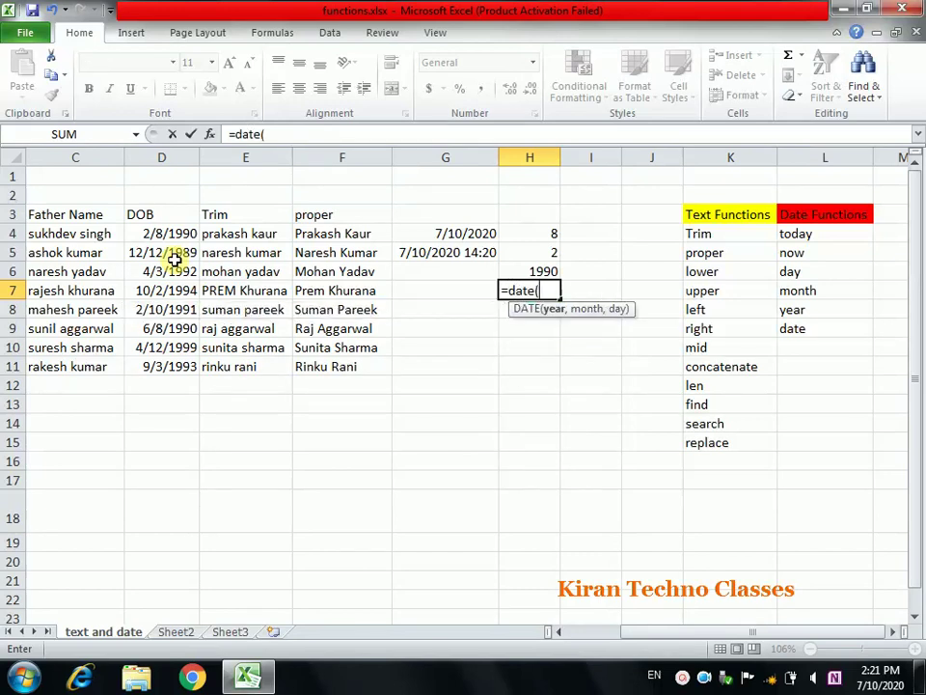
pyautogui.click(524, 272)
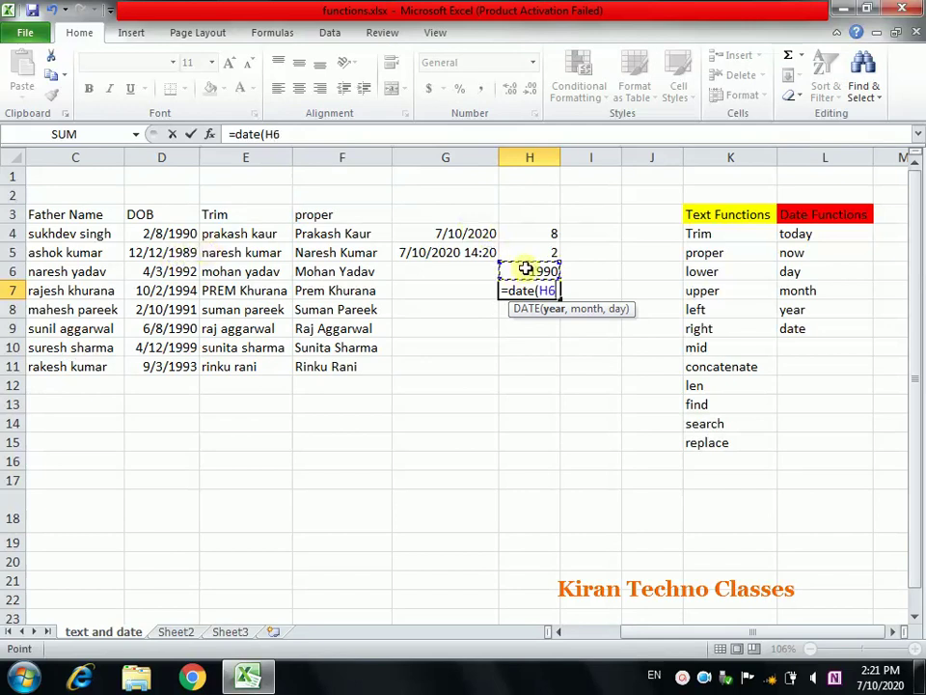
pyautogui.write(',')
pyautogui.click(535, 253)
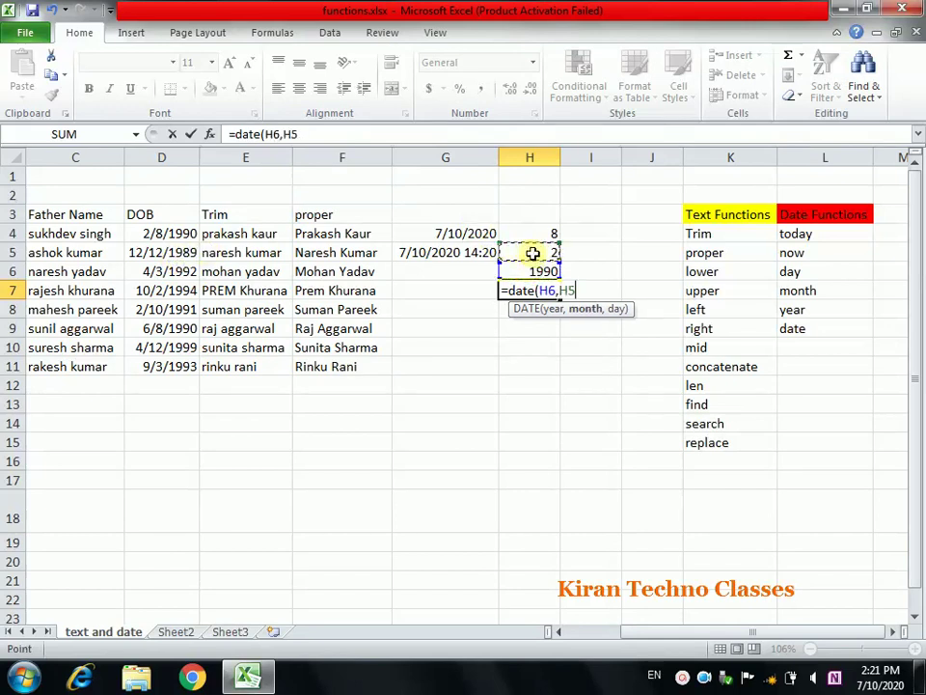
pyautogui.write(',')
pyautogui.click(539, 237)
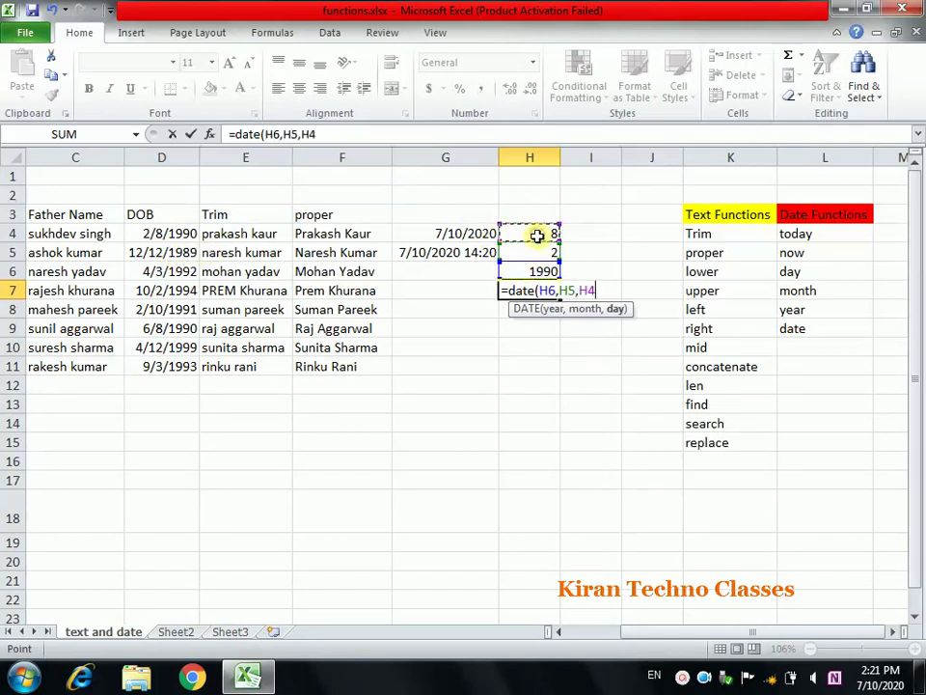
pyautogui.write(')')
pyautogui.press('Return')
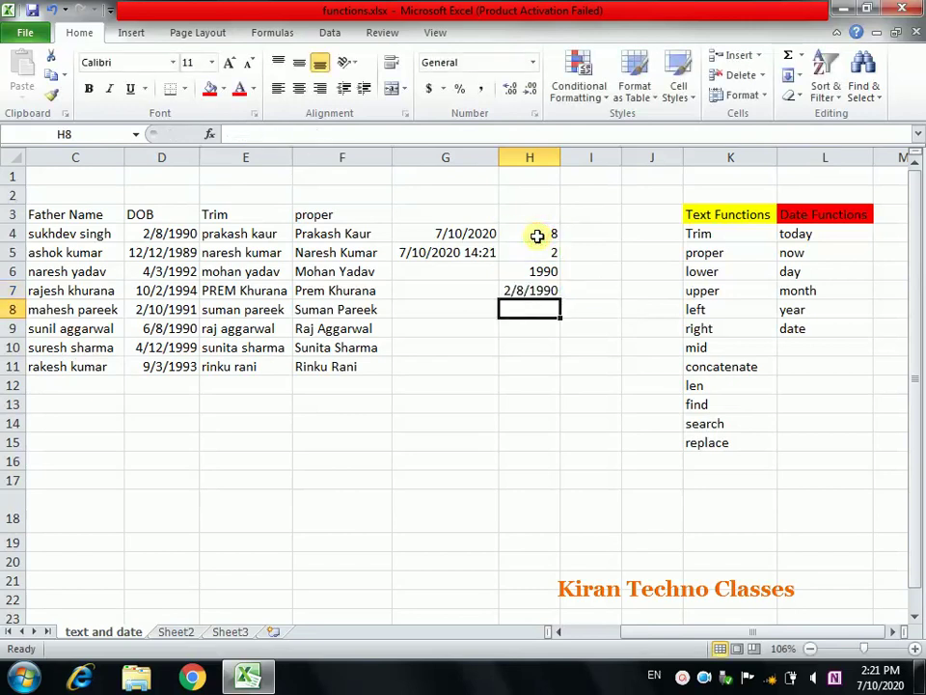